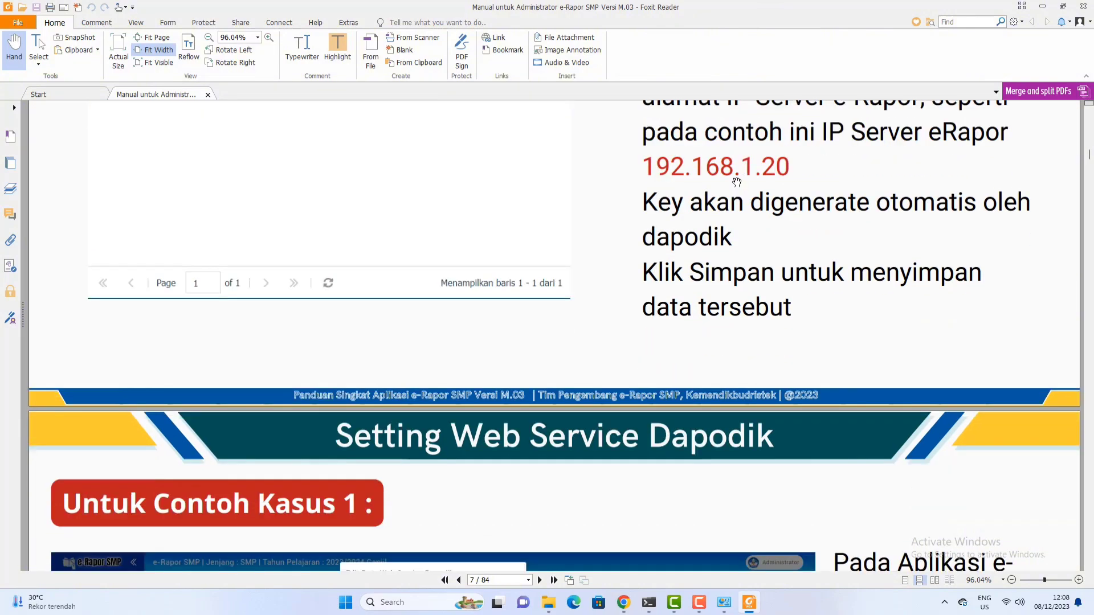
Read the manual's Setting Web Service Dapodik pages for example case 1, continuing to the case 2 network diagram.
scroll(736, 182, down, 1)
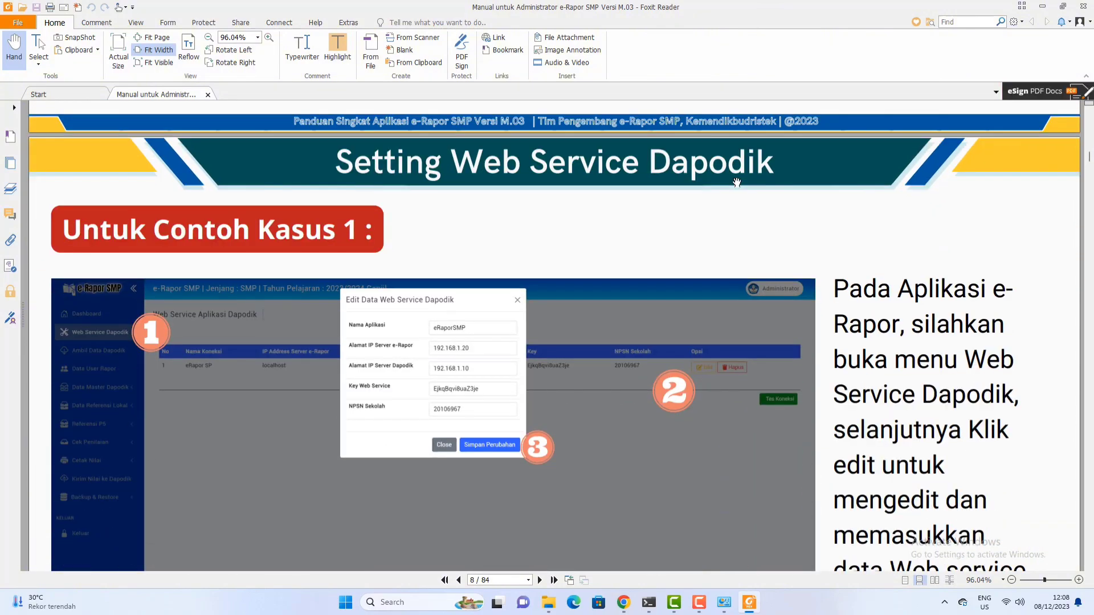
scroll(737, 182, down, 8)
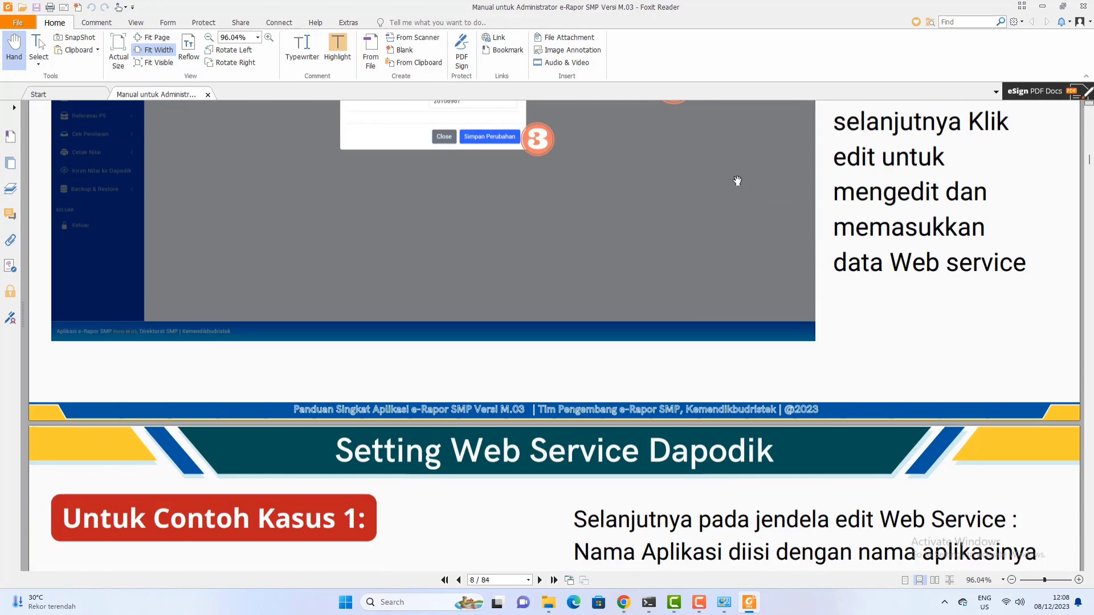
scroll(736, 182, down, 5)
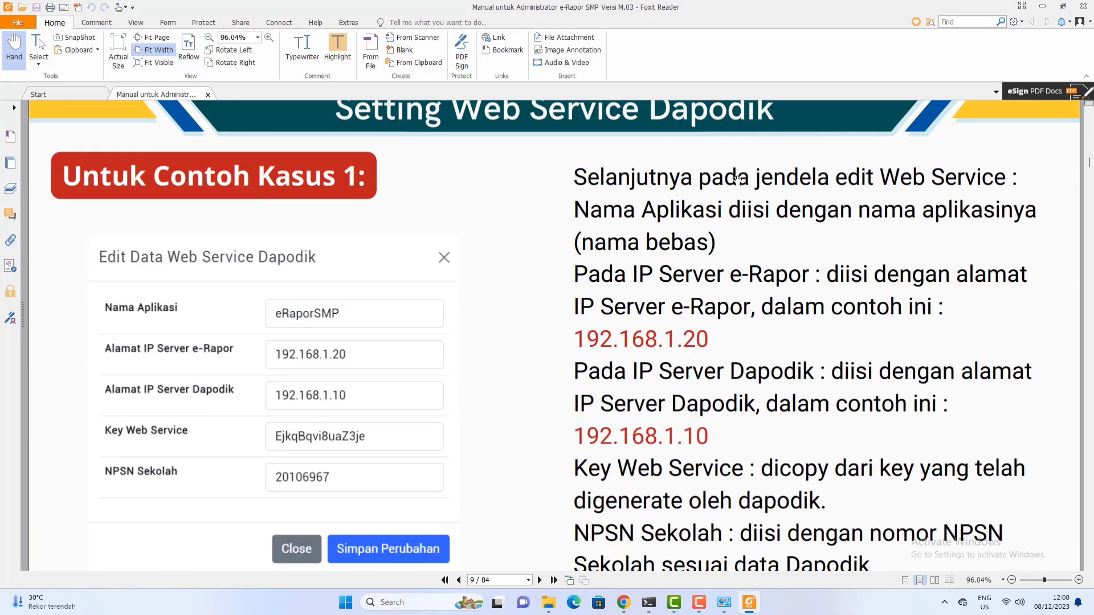
scroll(736, 181, down, 13)
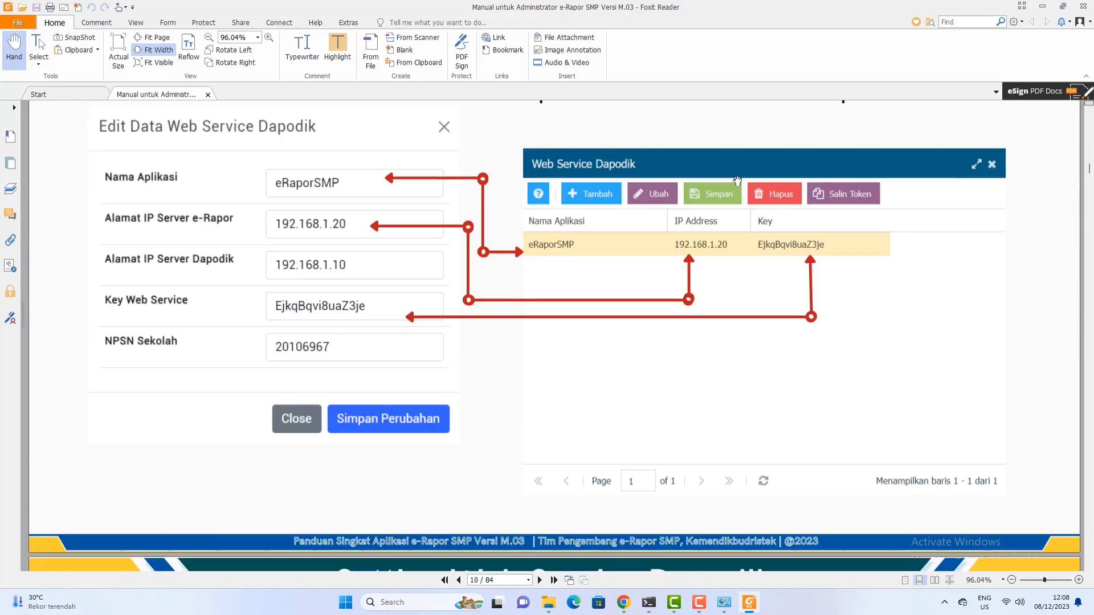
scroll(737, 181, down, 7)
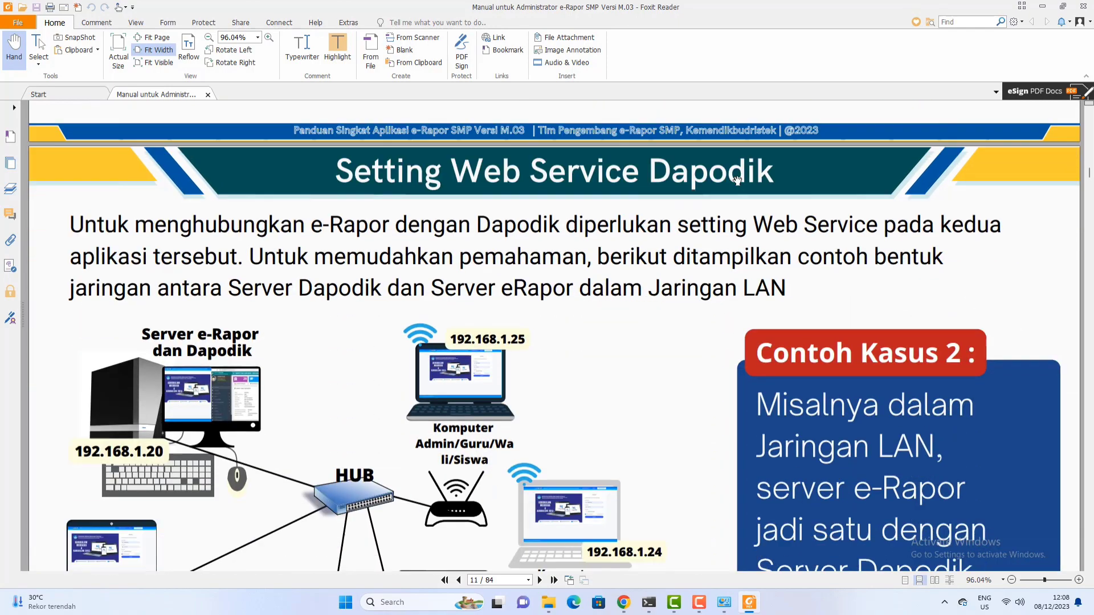
scroll(736, 181, down, 1)
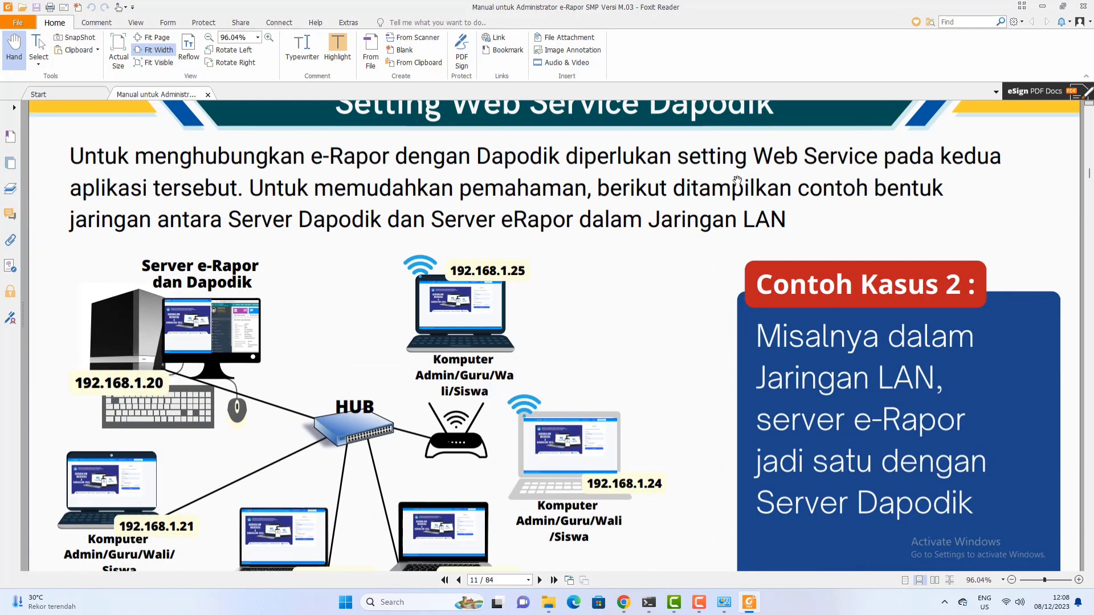
scroll(737, 181, down, 4)
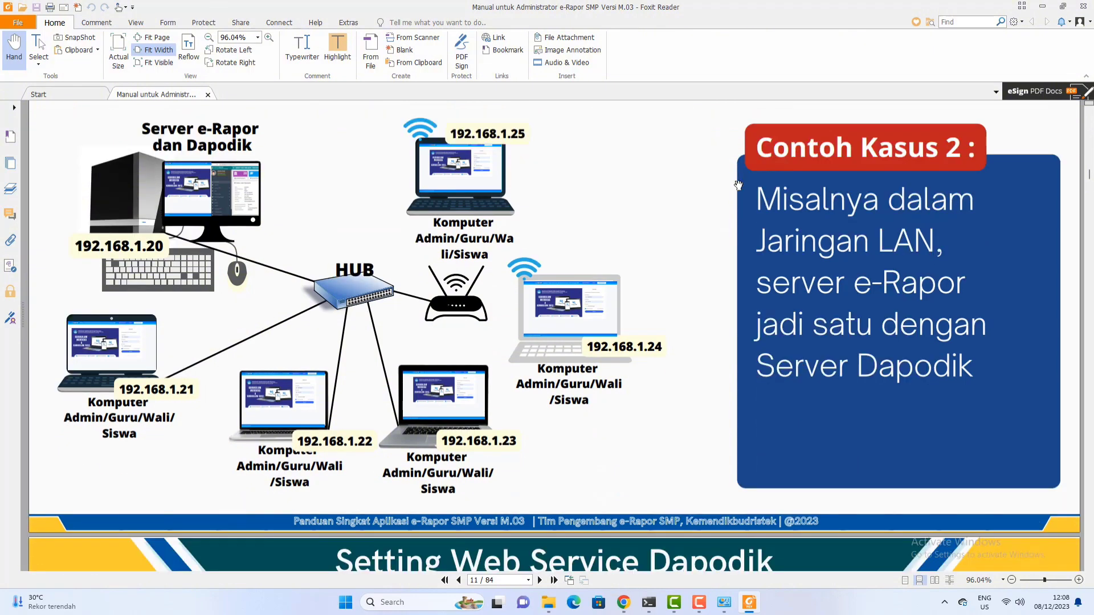
click(699, 602)
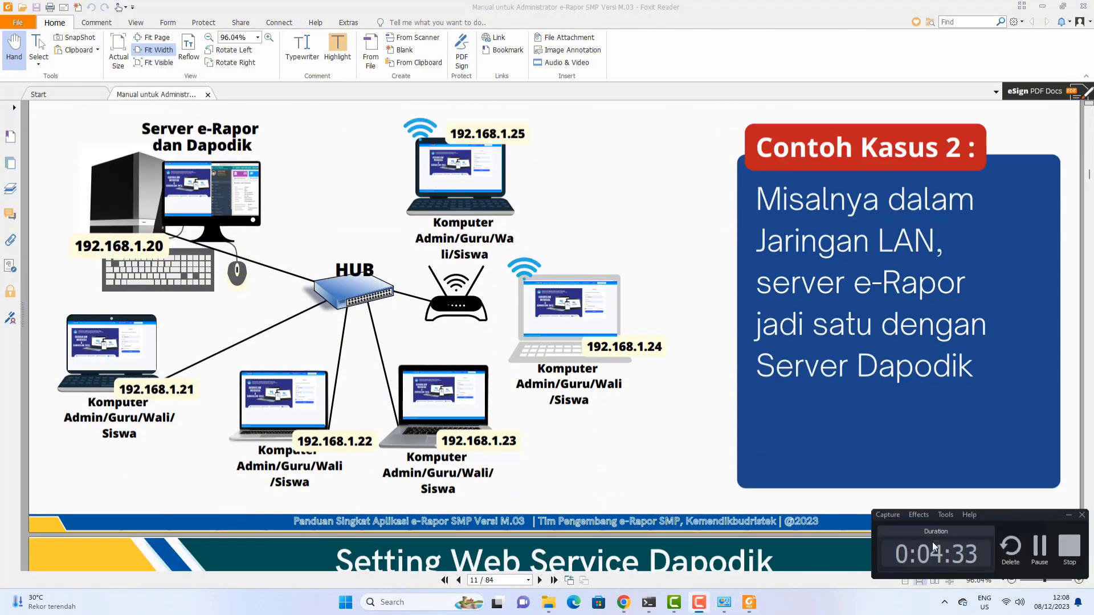
click(1039, 547)
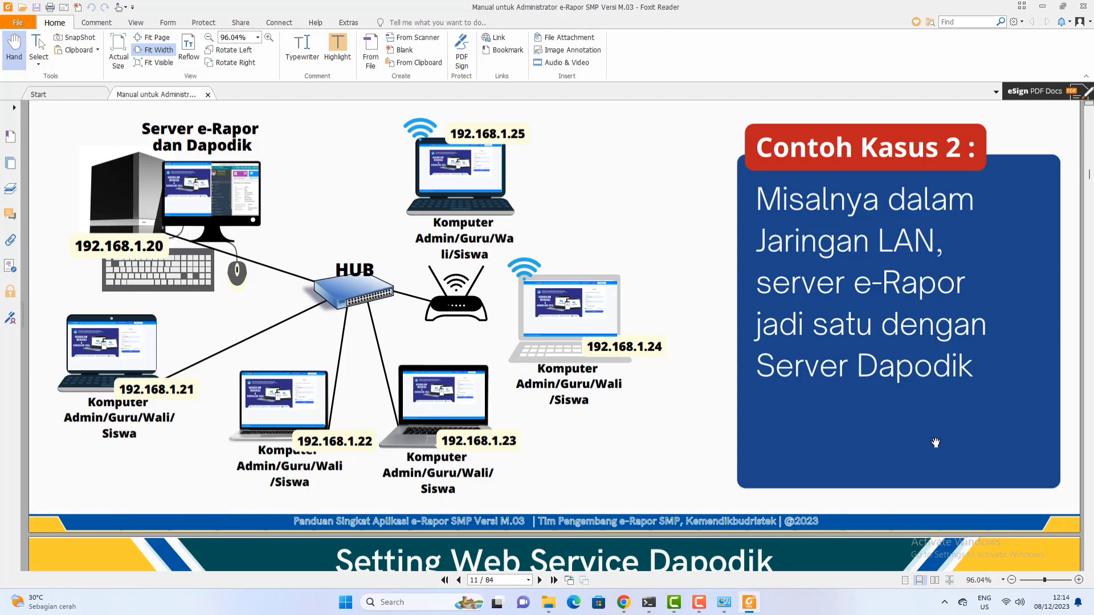
Read the example case 2 instructions for filling in the web service in Dapodik and e-Rapor, through the field-matching page.
scroll(935, 443, down, 6)
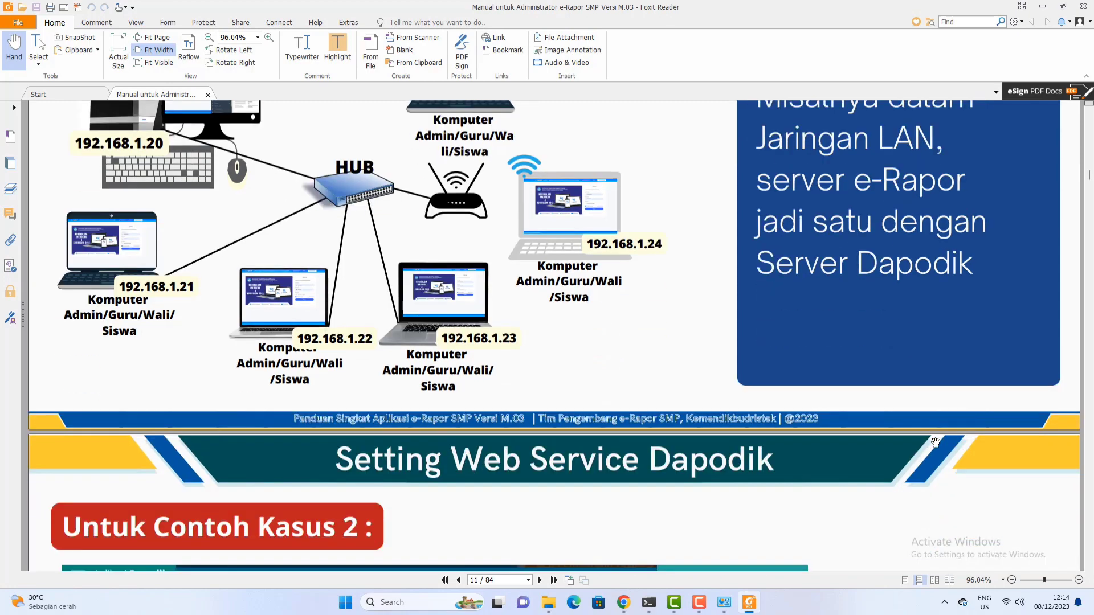
scroll(936, 443, down, 5)
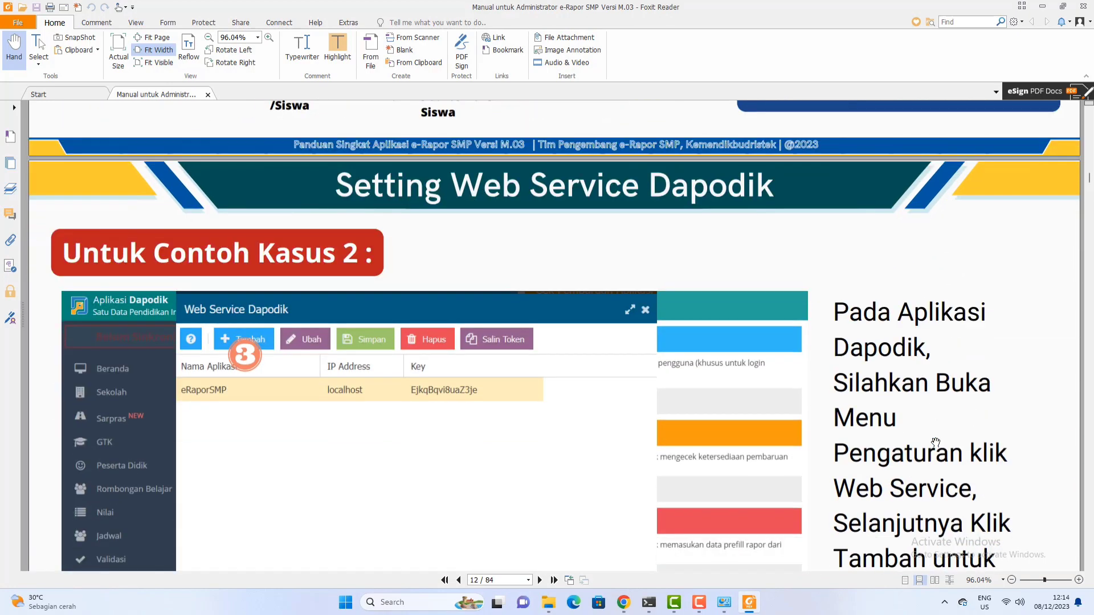
scroll(935, 443, down, 4)
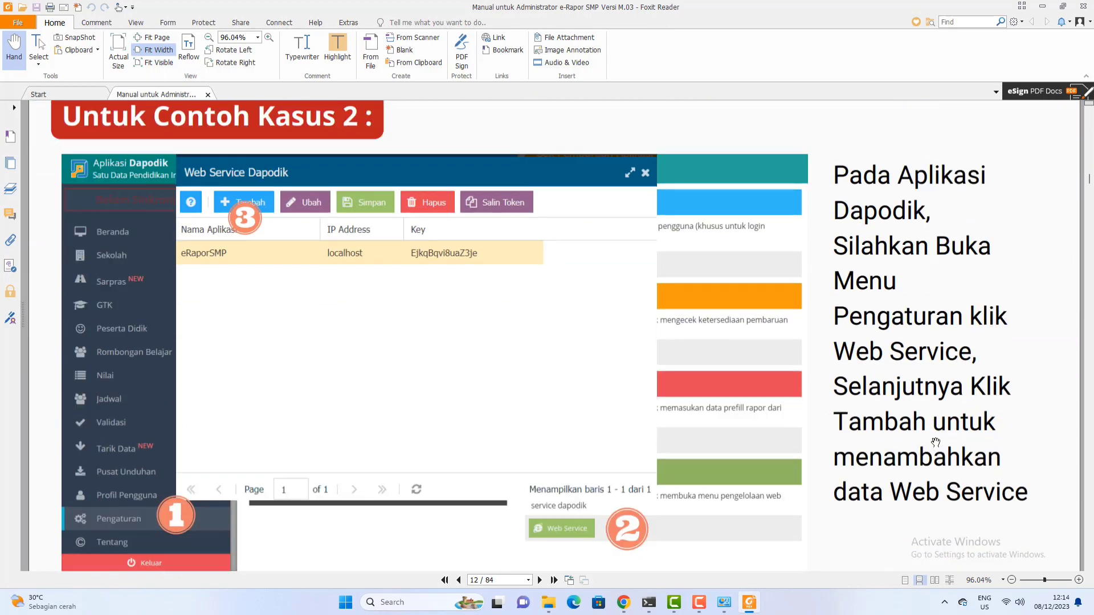
scroll(935, 442, down, 4)
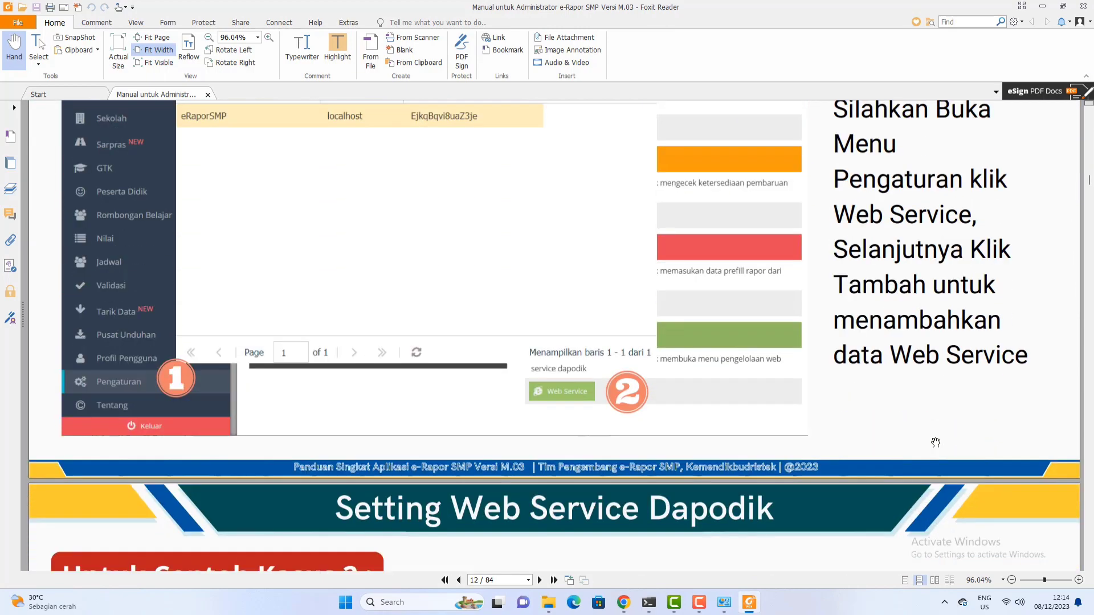
scroll(935, 442, down, 9)
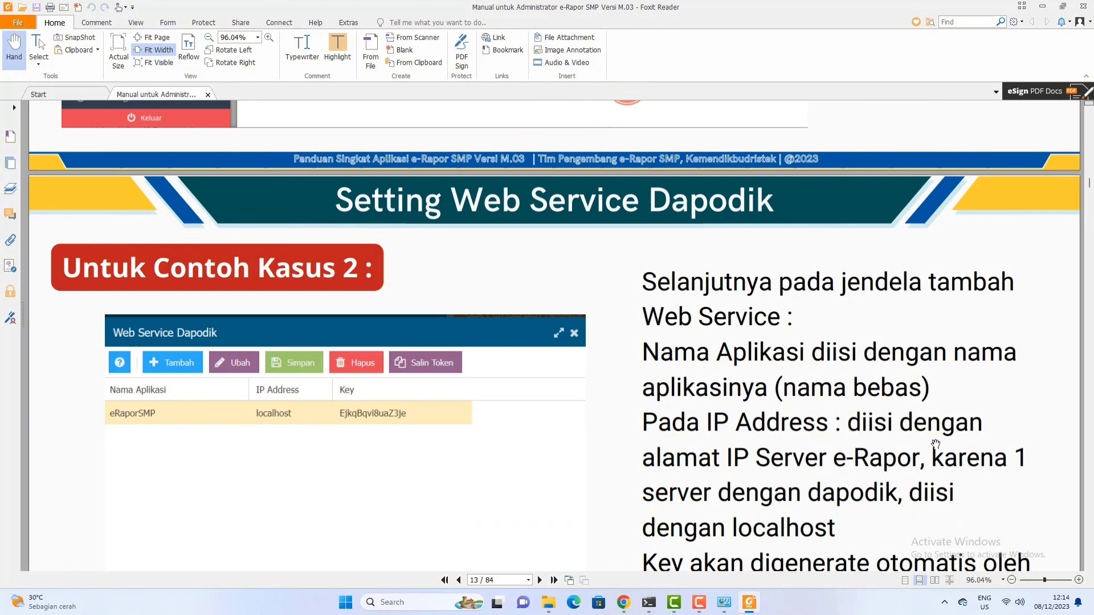
scroll(935, 442, down, 14)
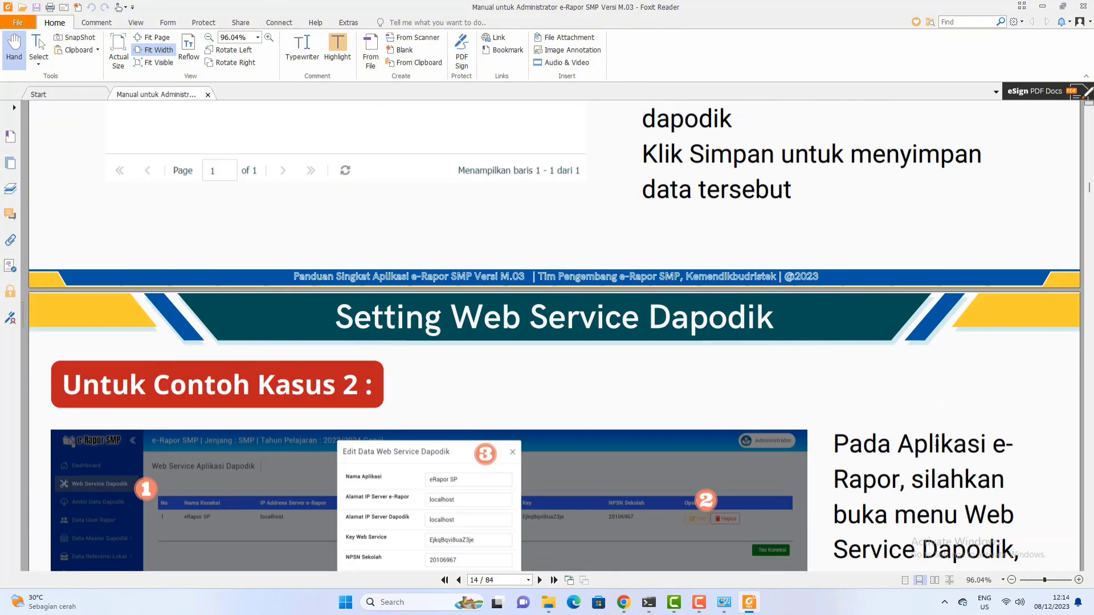
scroll(936, 440, down, 4)
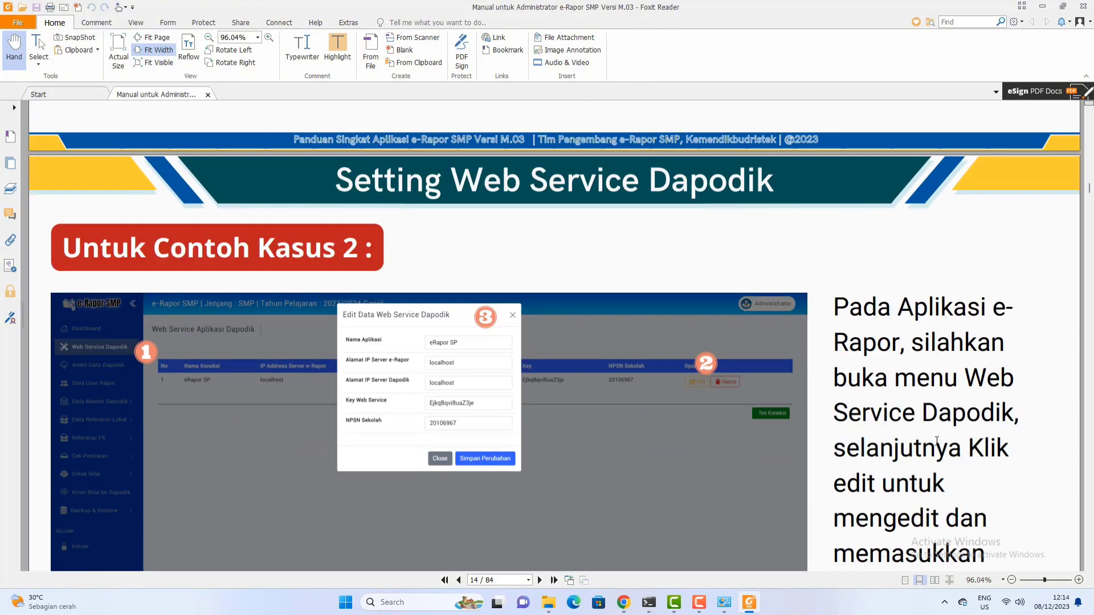
scroll(935, 440, down, 8)
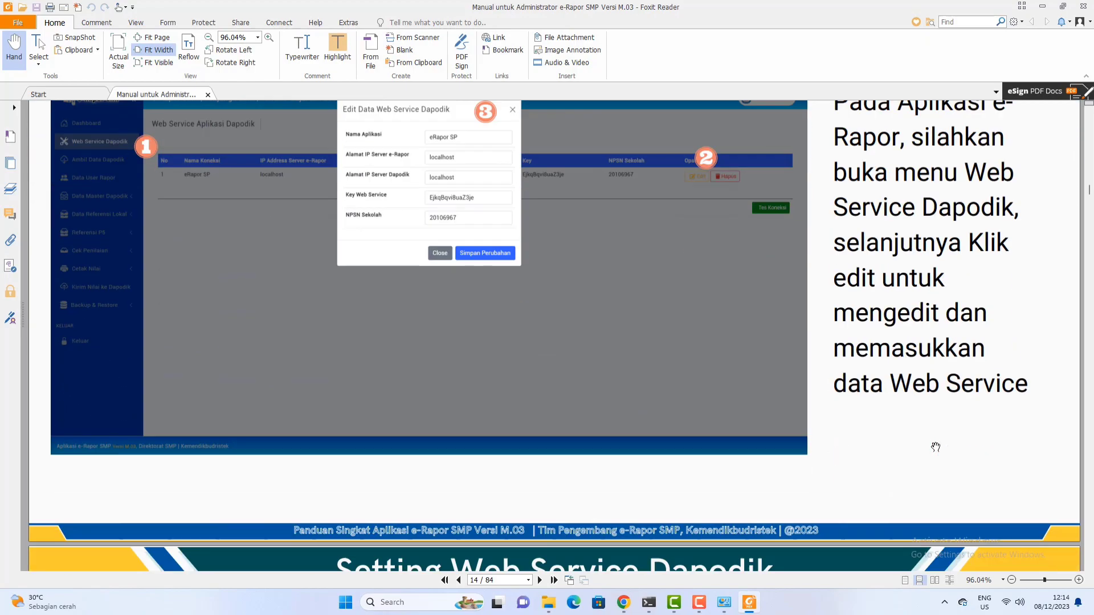
scroll(935, 446, down, 17)
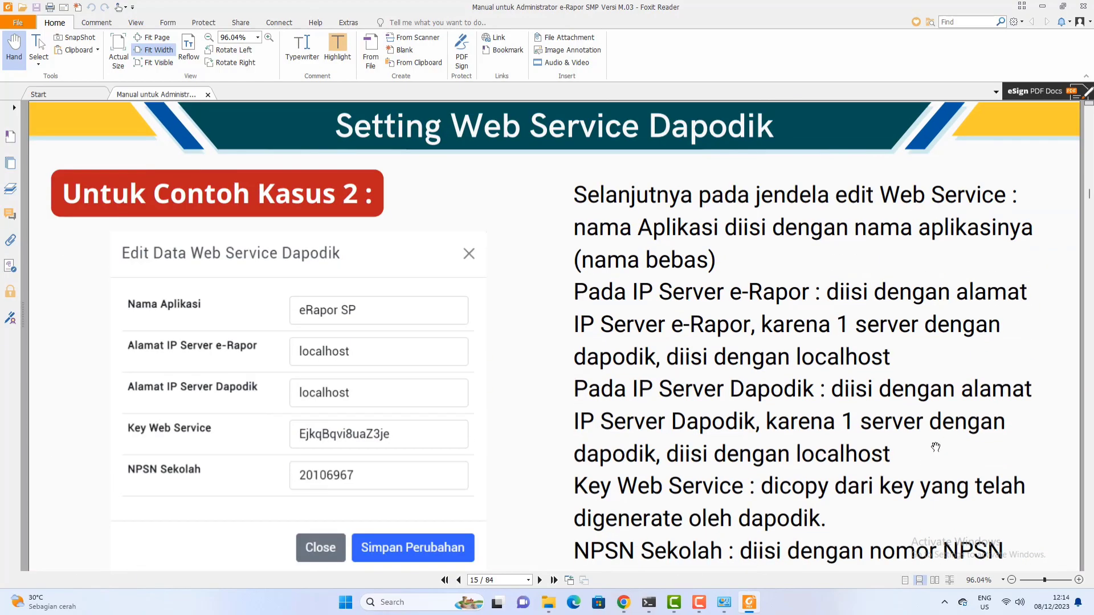
scroll(936, 446, down, 10)
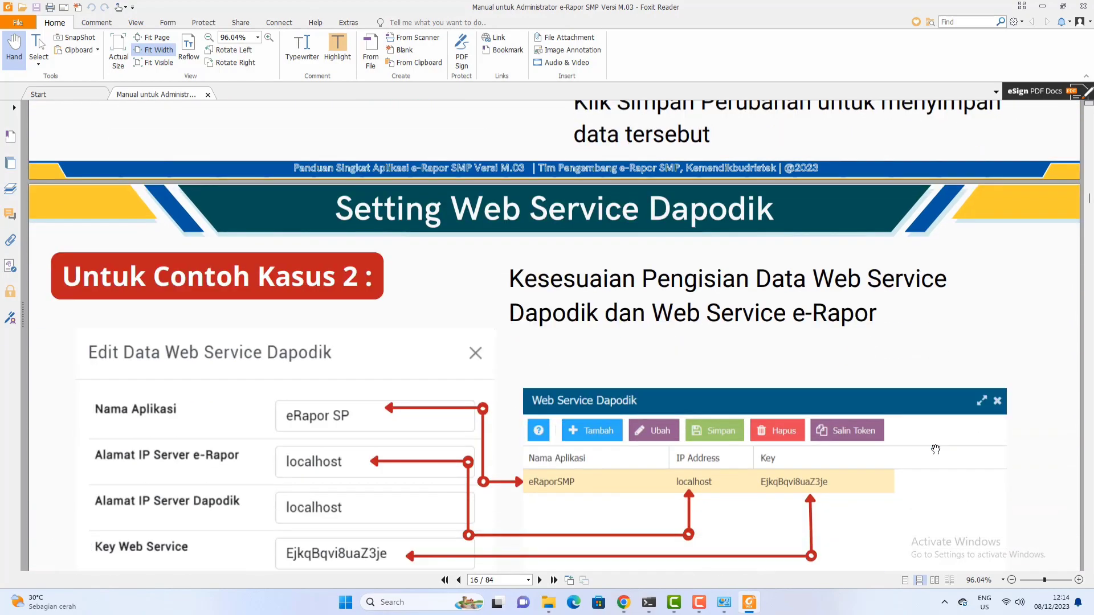
scroll(935, 449, down, 1)
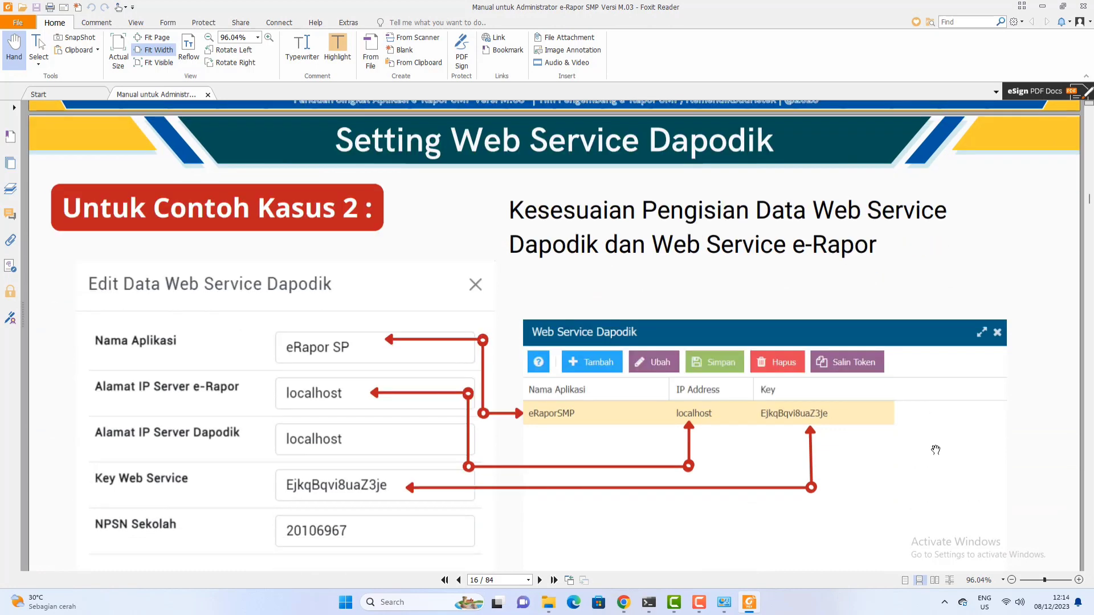
scroll(935, 450, down, 1)
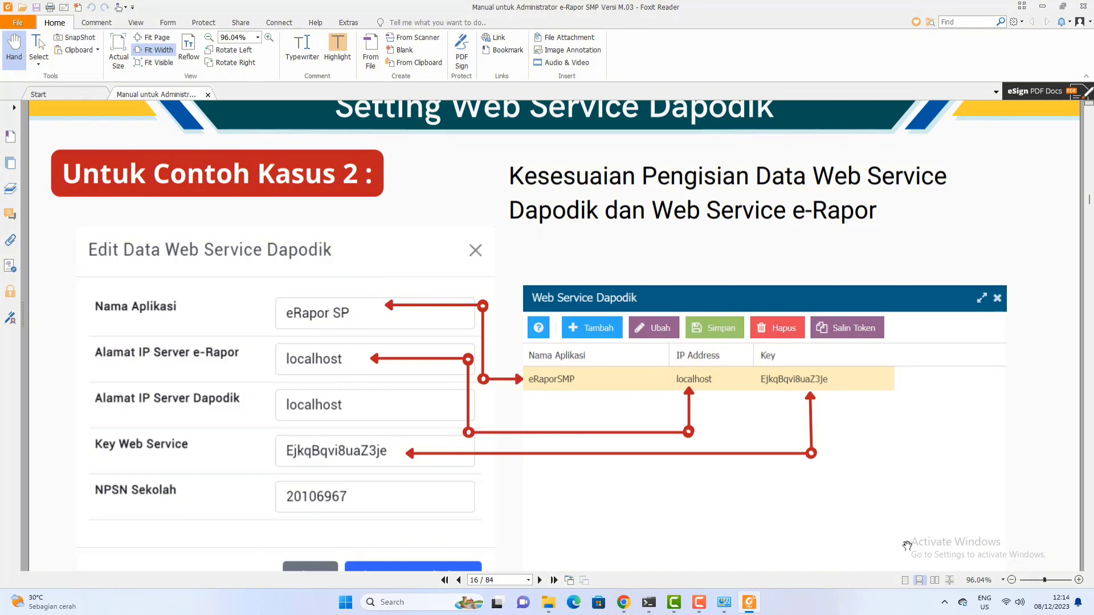
Switch to e-Rapor SMP in Chrome and review the Web Service Dapodik and Ambil Data Dapodik pages.
click(623, 602)
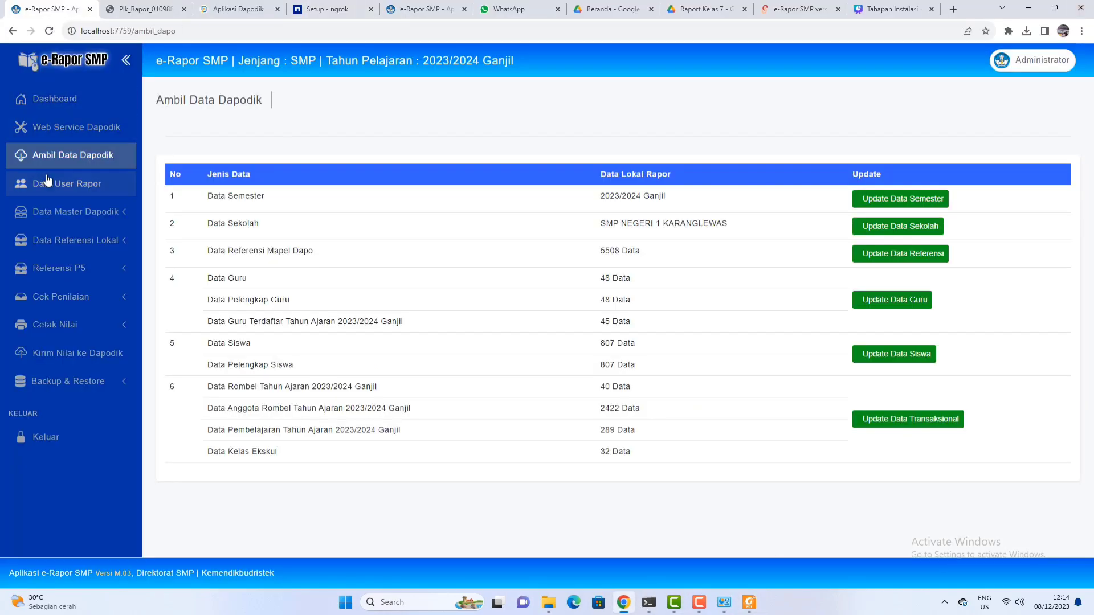
click(68, 137)
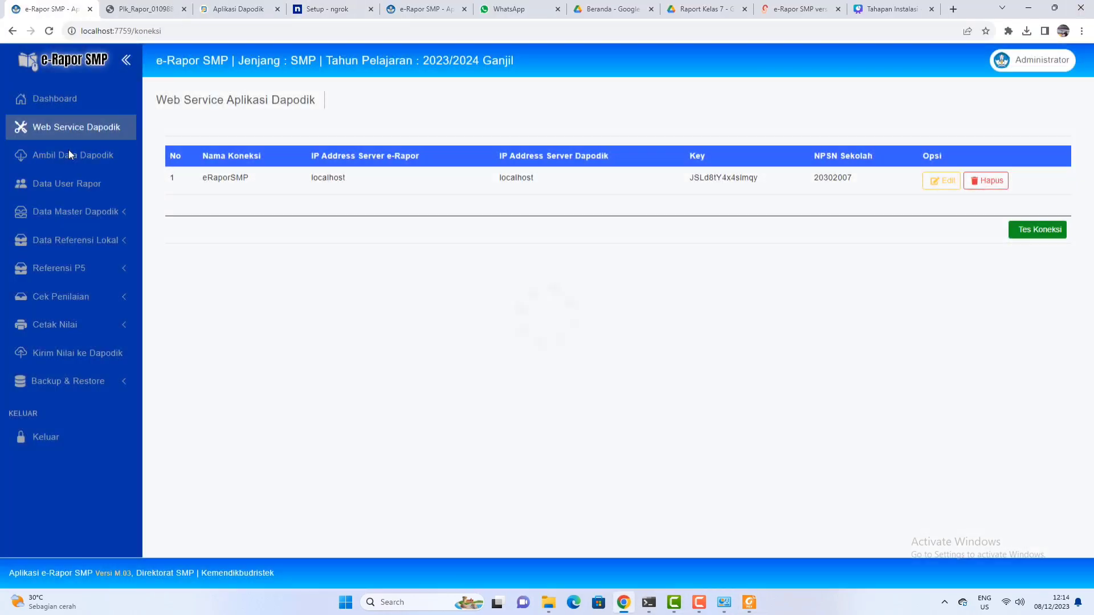
click(68, 151)
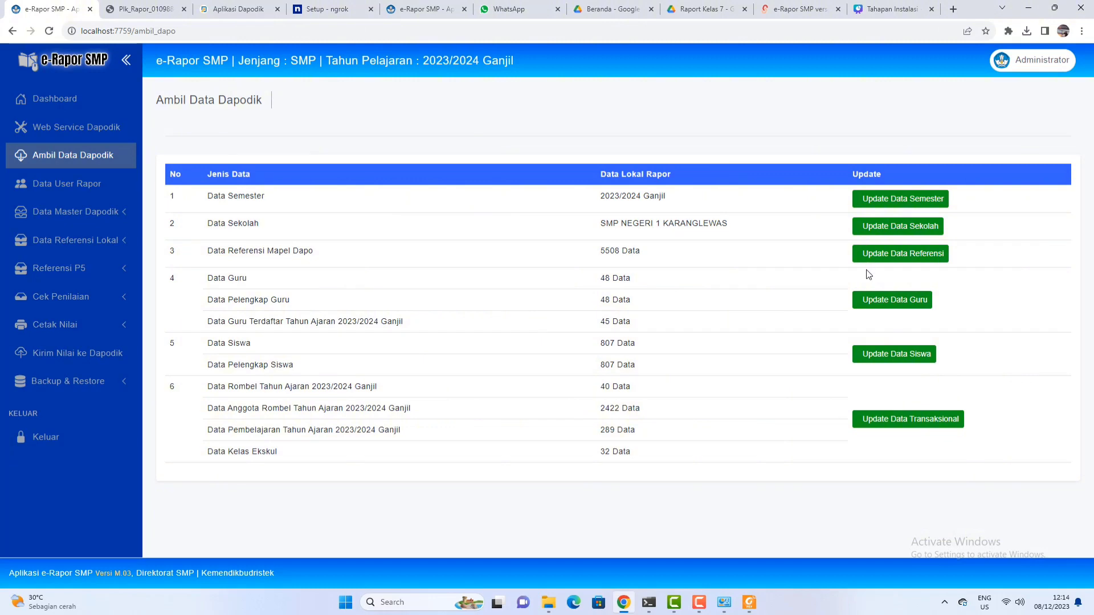
right_click(879, 378)
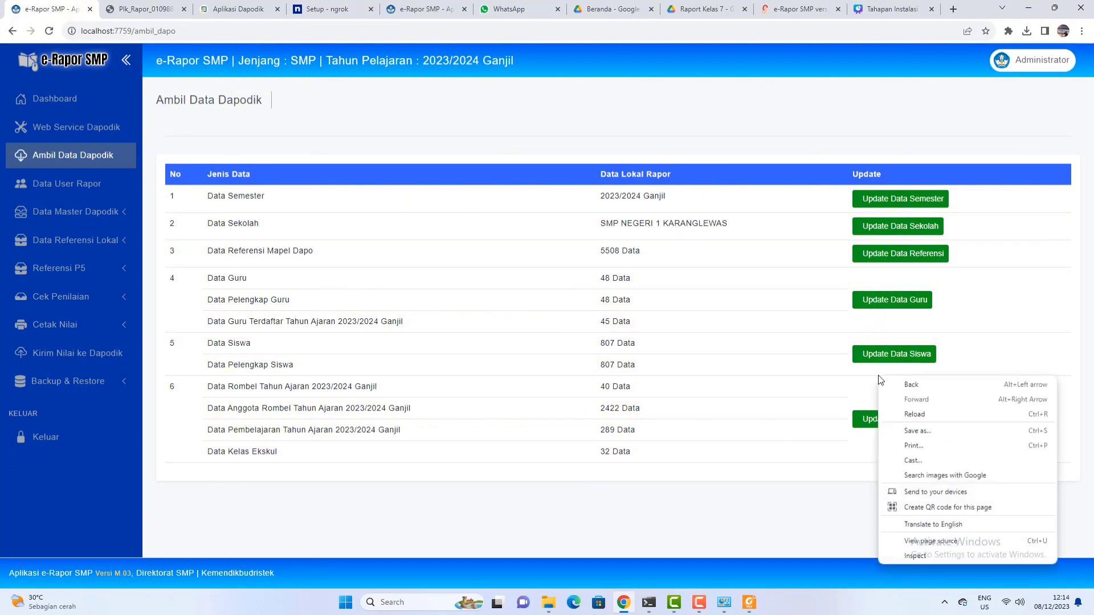
click(811, 370)
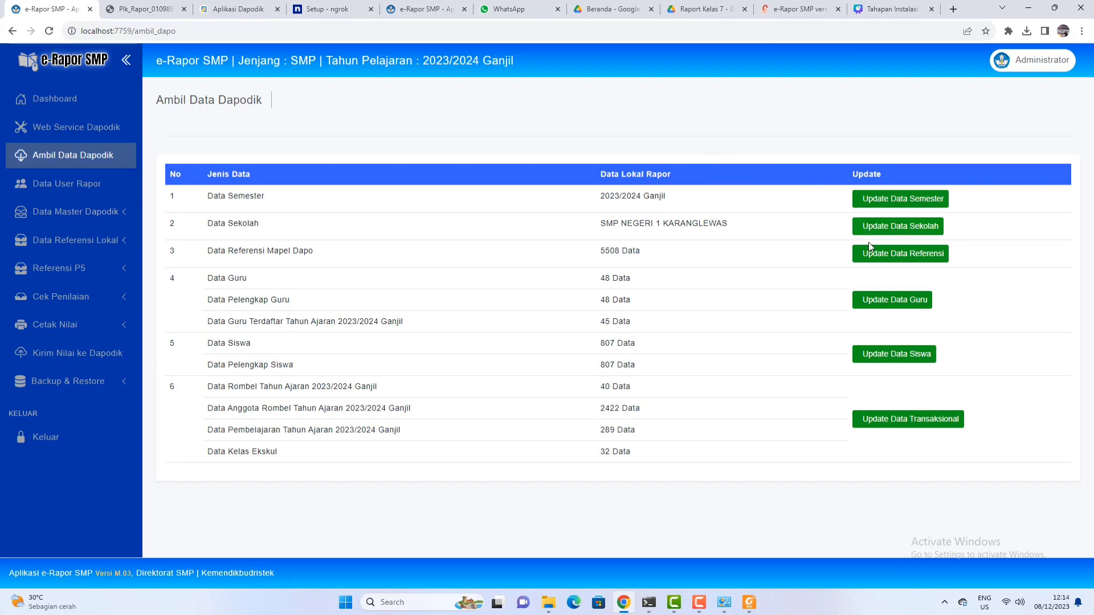
right_click(878, 375)
click(811, 370)
right_click(879, 379)
click(809, 366)
Review the Guru and Siswa account lists in Data User Rapor, ending on the Guru list.
click(81, 185)
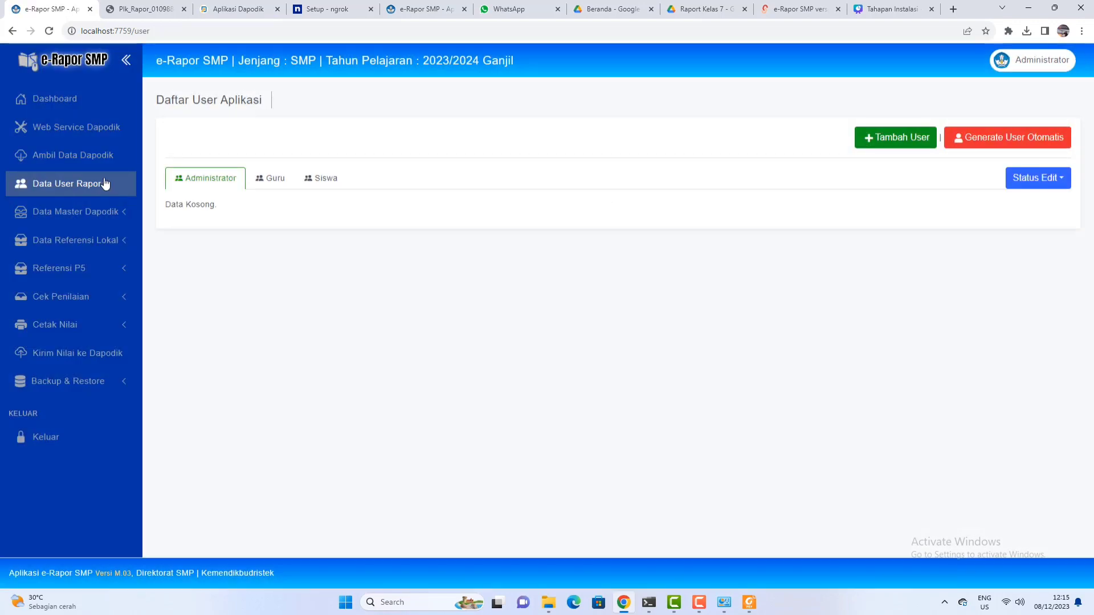
click(266, 181)
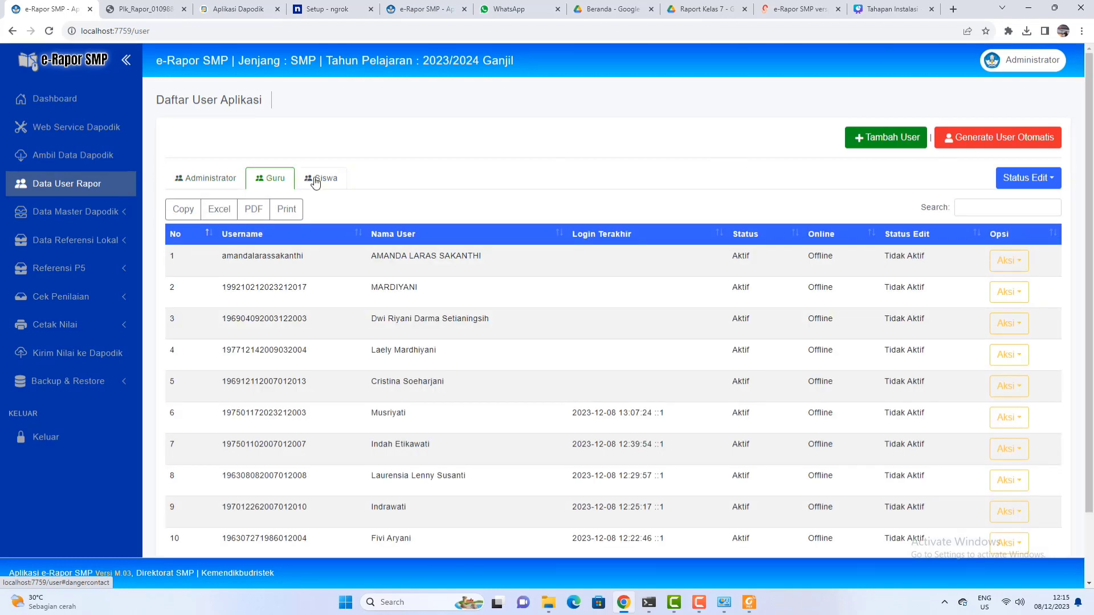
click(316, 182)
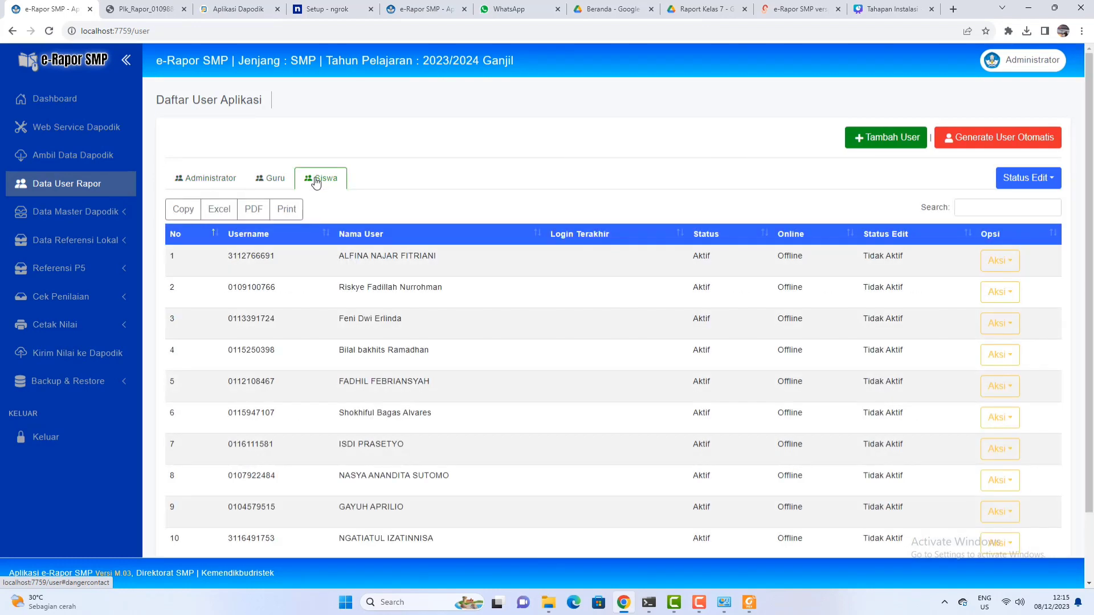
click(267, 179)
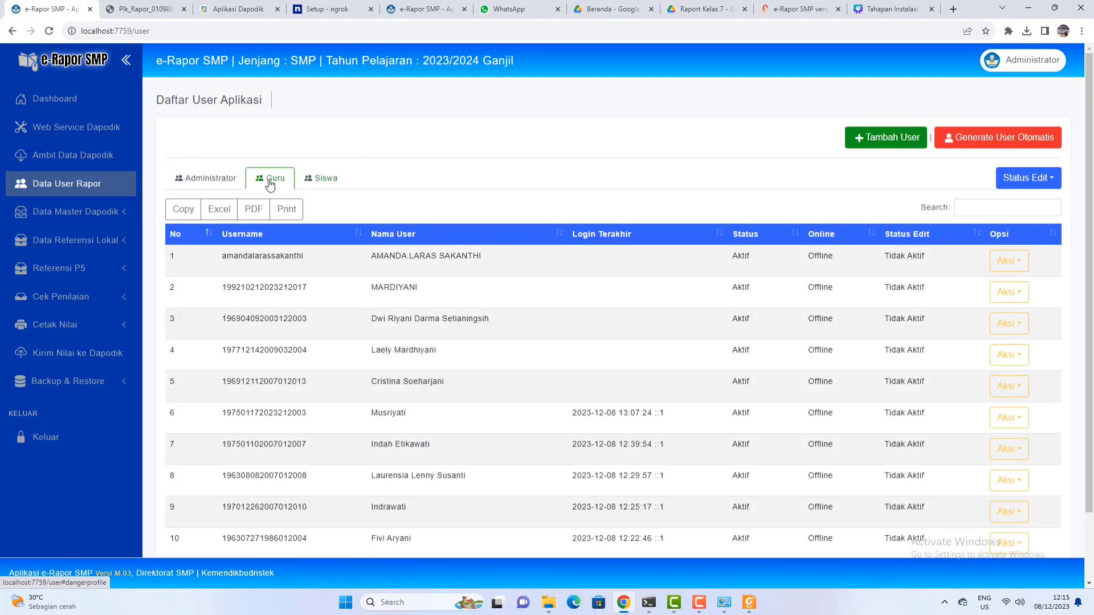
Open Data Sekolah under Data Master Dapodik and review the school's details down to the principal's data.
click(89, 216)
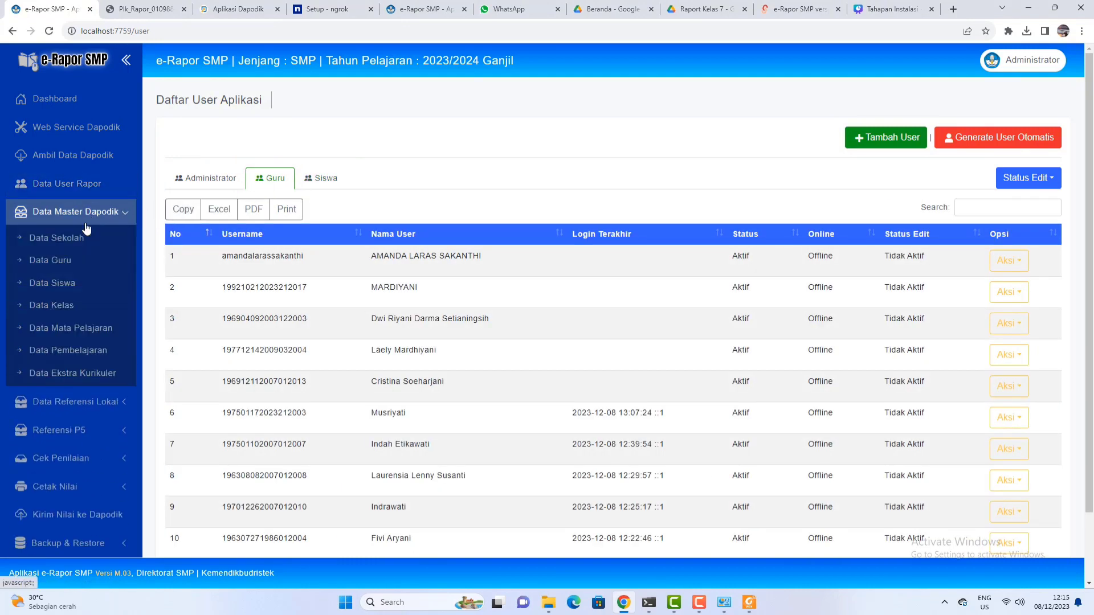
click(80, 243)
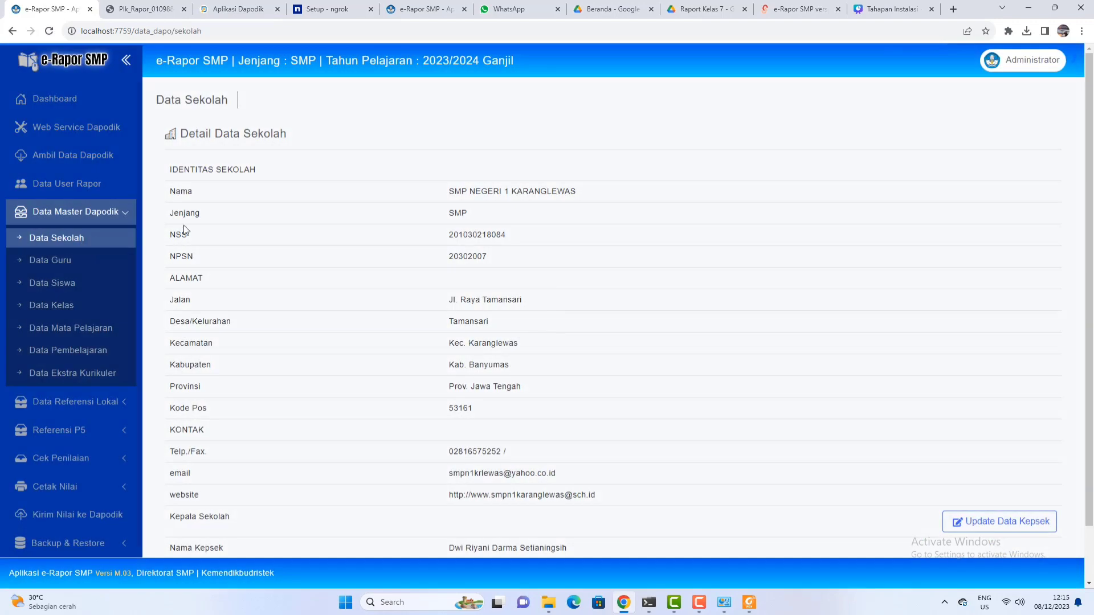
scroll(438, 245, down, 1)
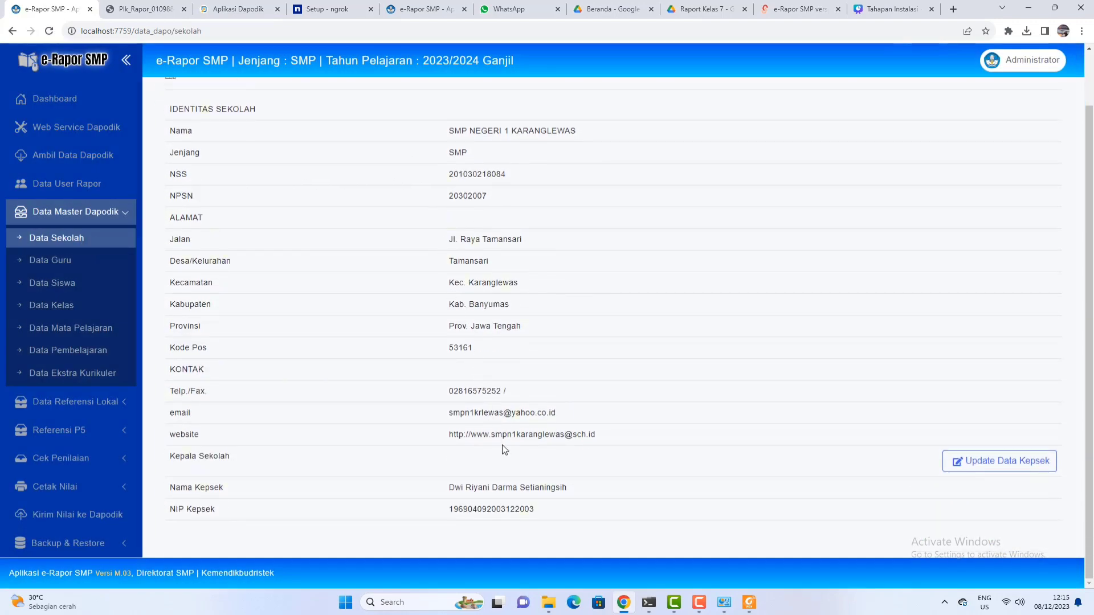
Add the academic titles "S.Pd., M.Pd." to the principal's name in the Kepsek data and save the change.
click(1015, 470)
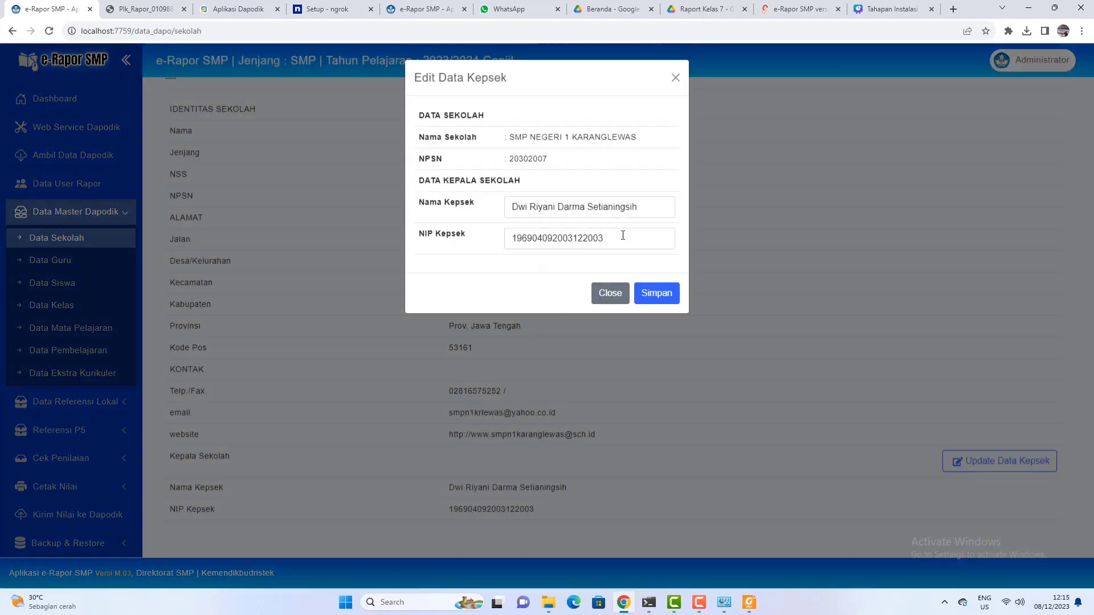
click(625, 236)
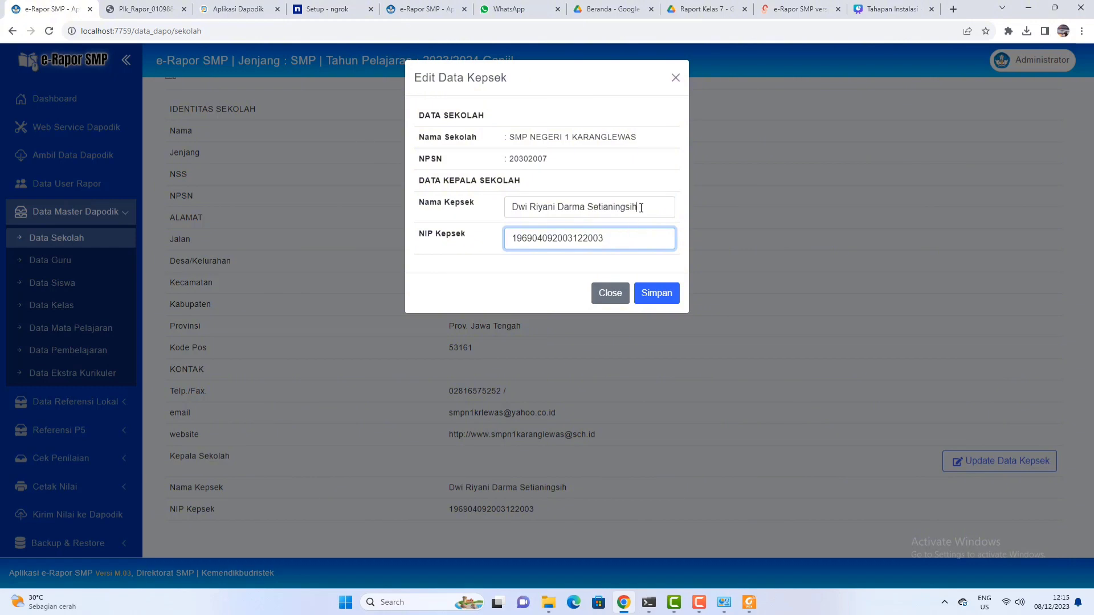
click(640, 208)
click(648, 232)
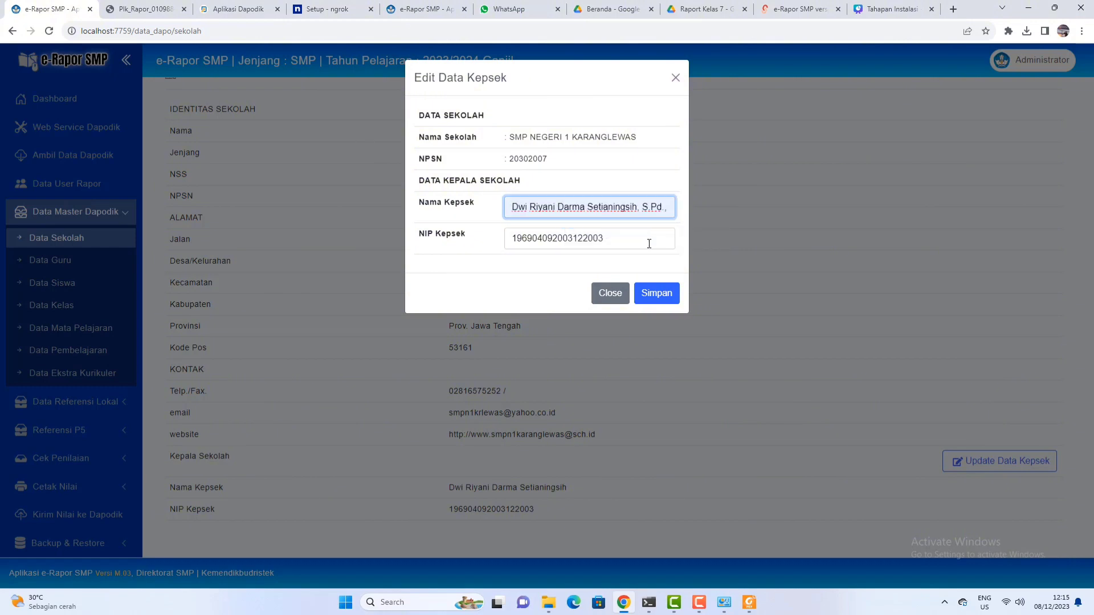
click(656, 294)
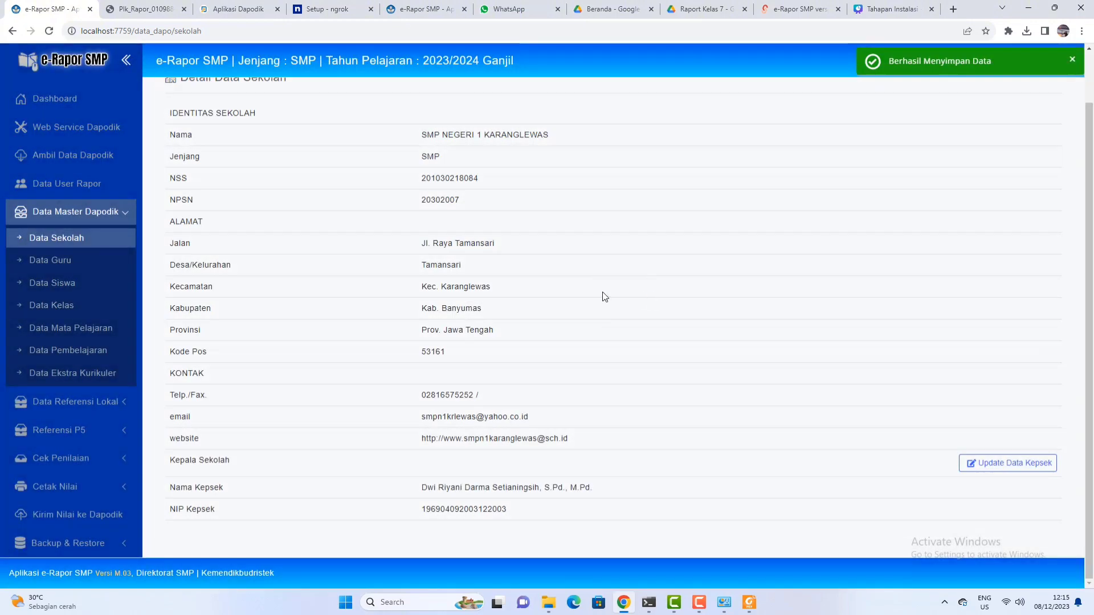
Review the Data Guru and Data Siswa lists of the Dapodik master data.
click(68, 264)
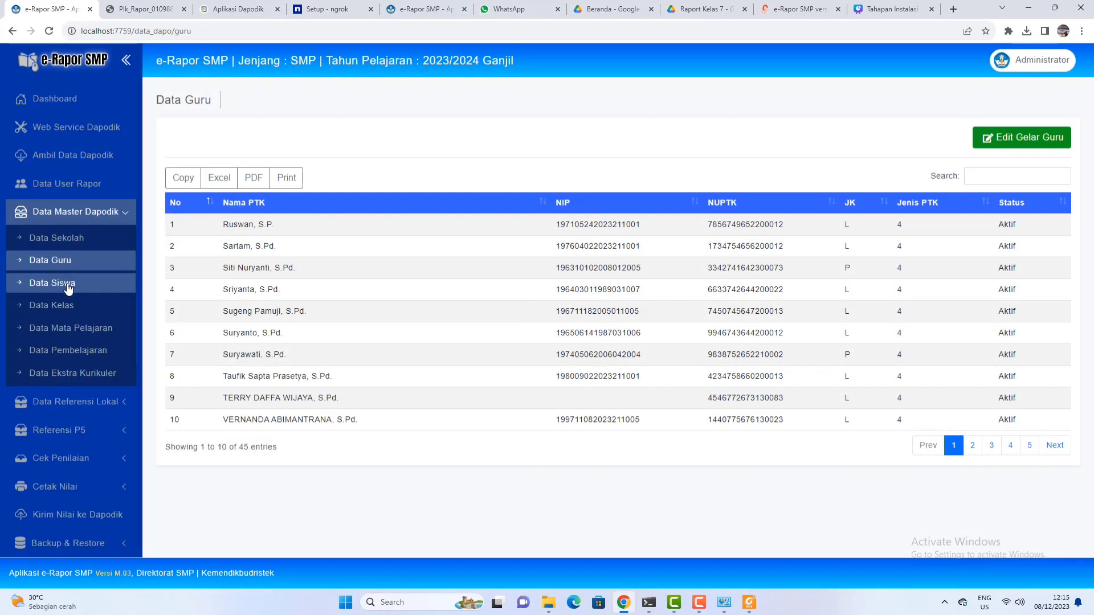
click(68, 288)
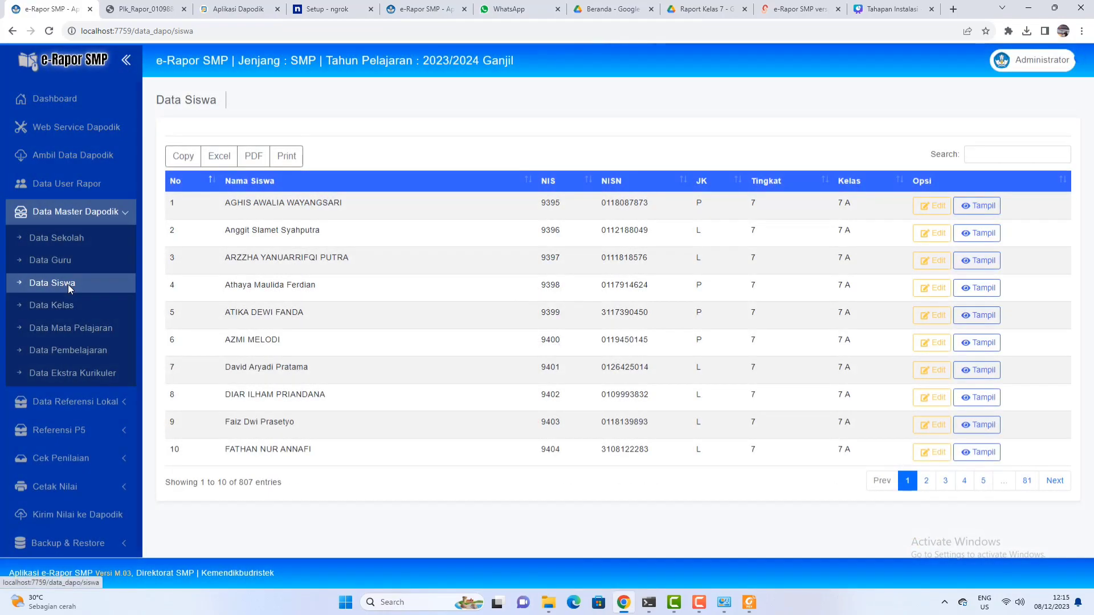
click(84, 401)
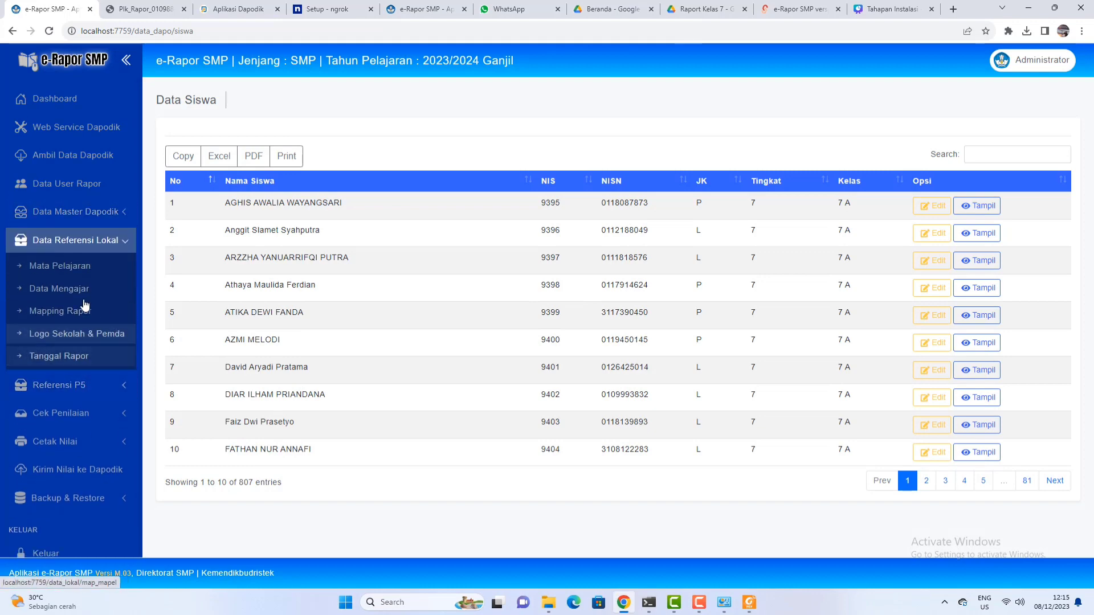
click(73, 271)
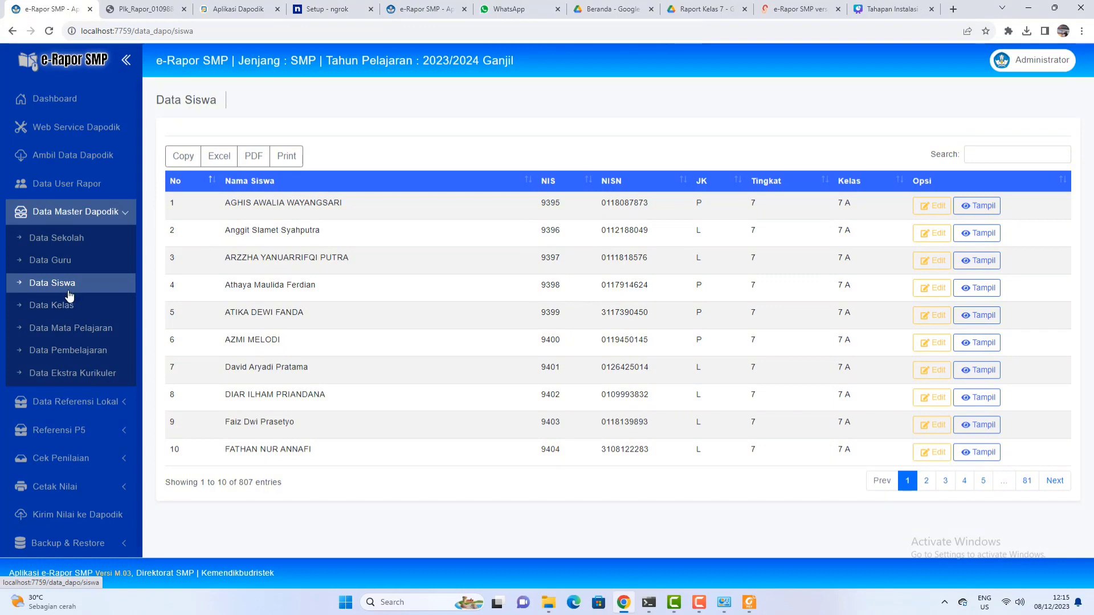
click(84, 402)
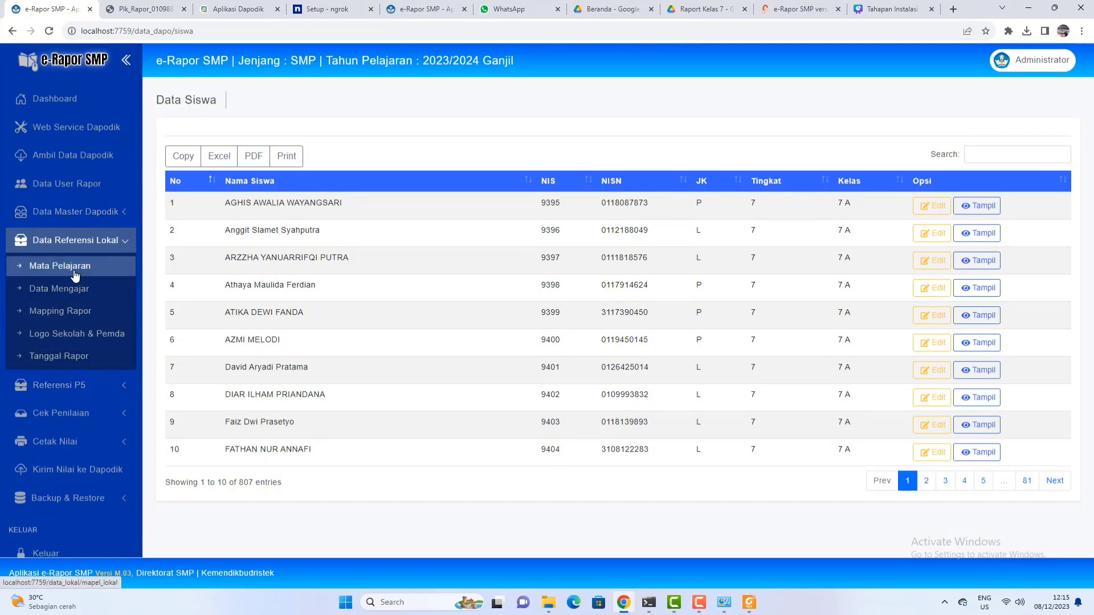
click(75, 275)
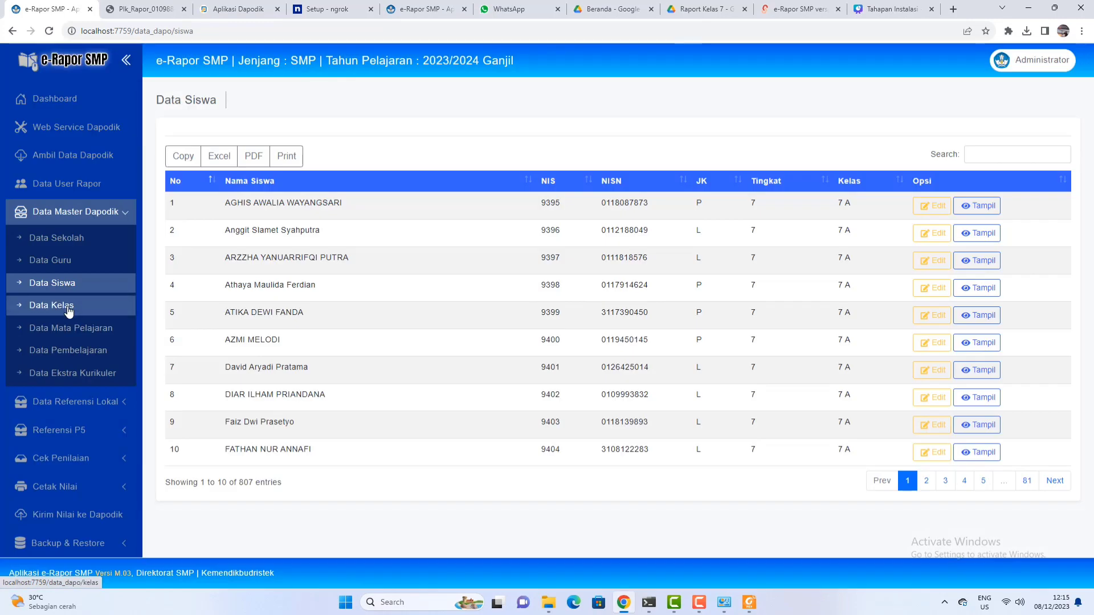
click(83, 402)
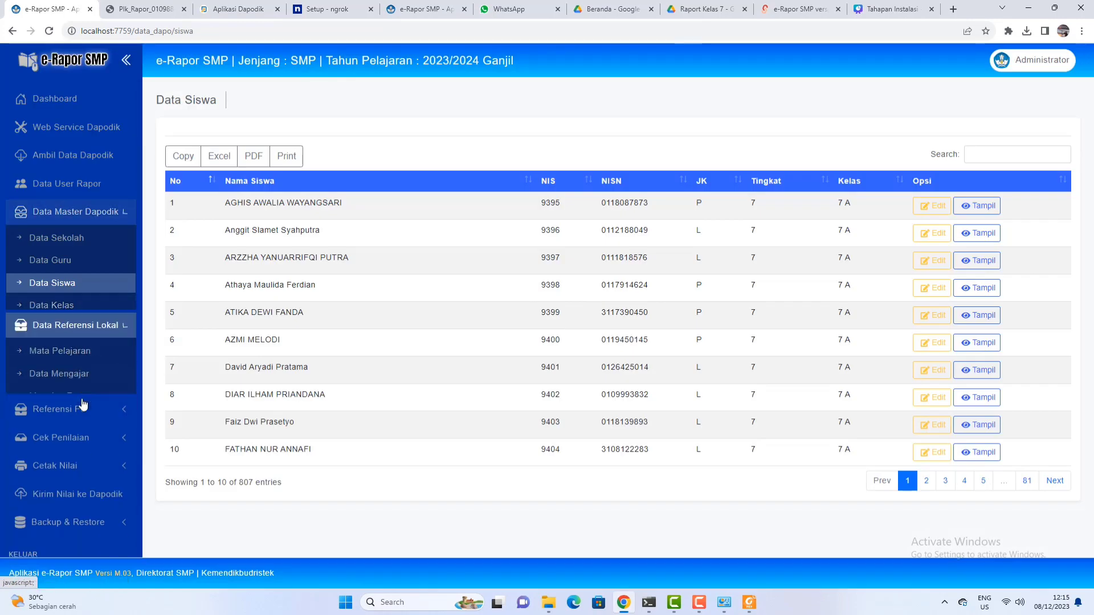
click(75, 275)
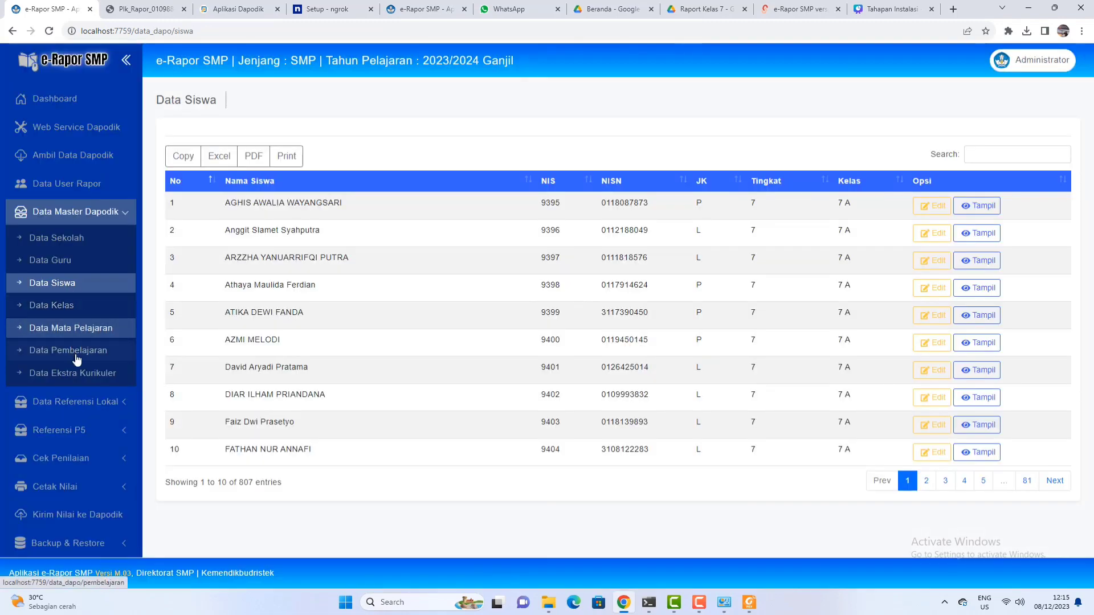
click(82, 401)
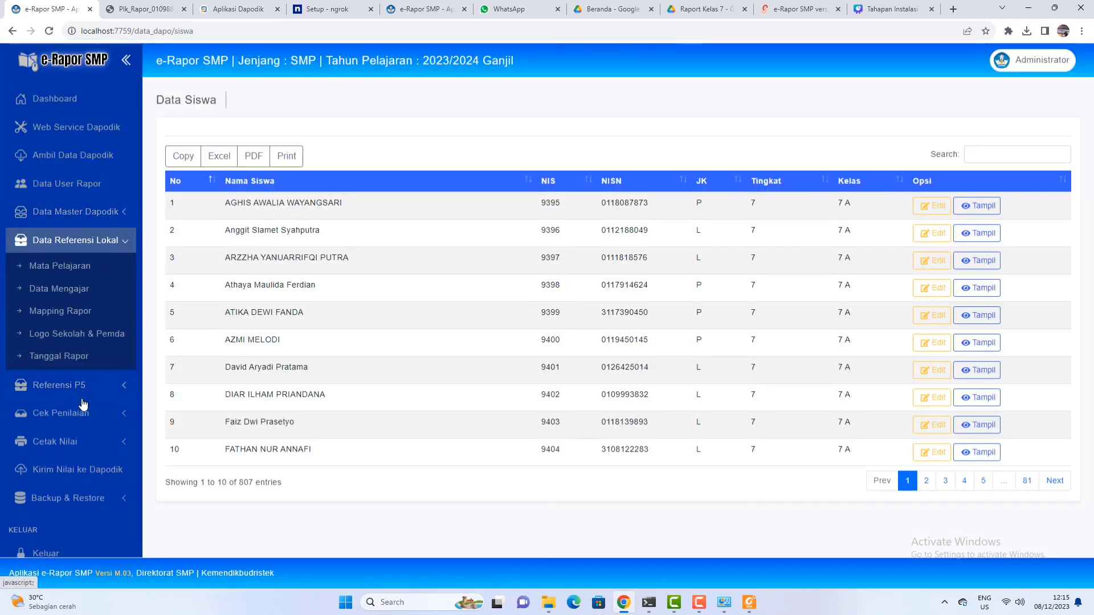
click(71, 271)
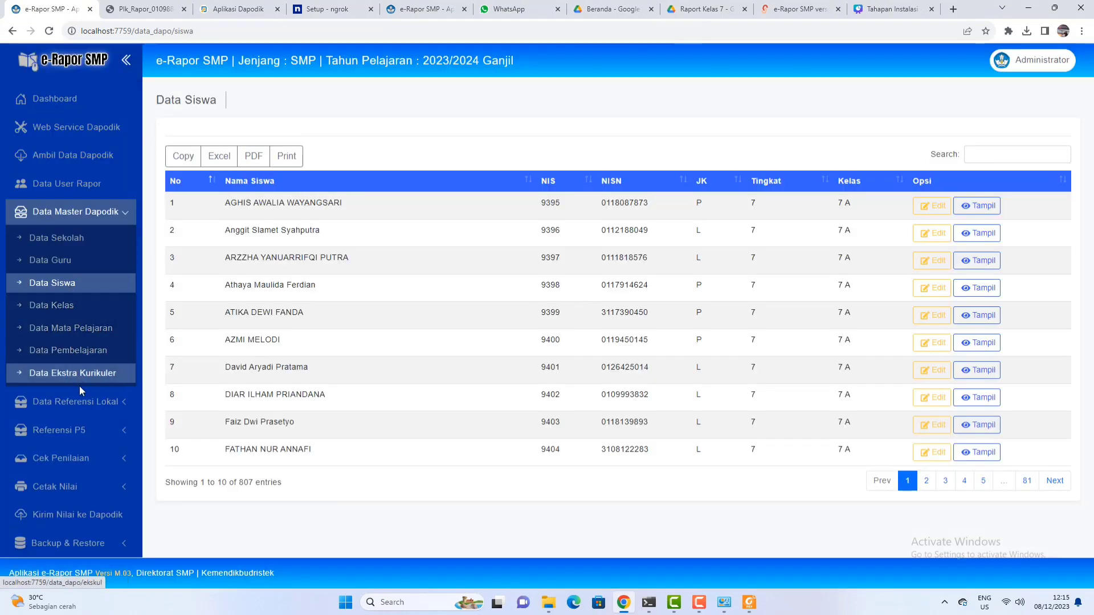
Review the Mata Pelajaran and Data Mengajar pages under Data Referensi Lokal.
click(82, 402)
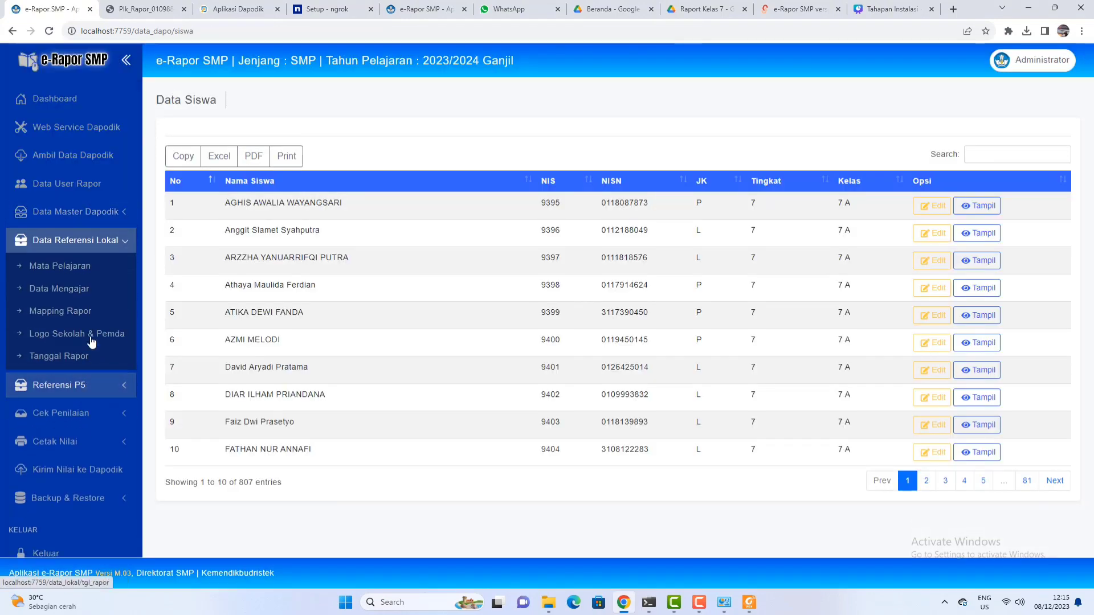
click(75, 273)
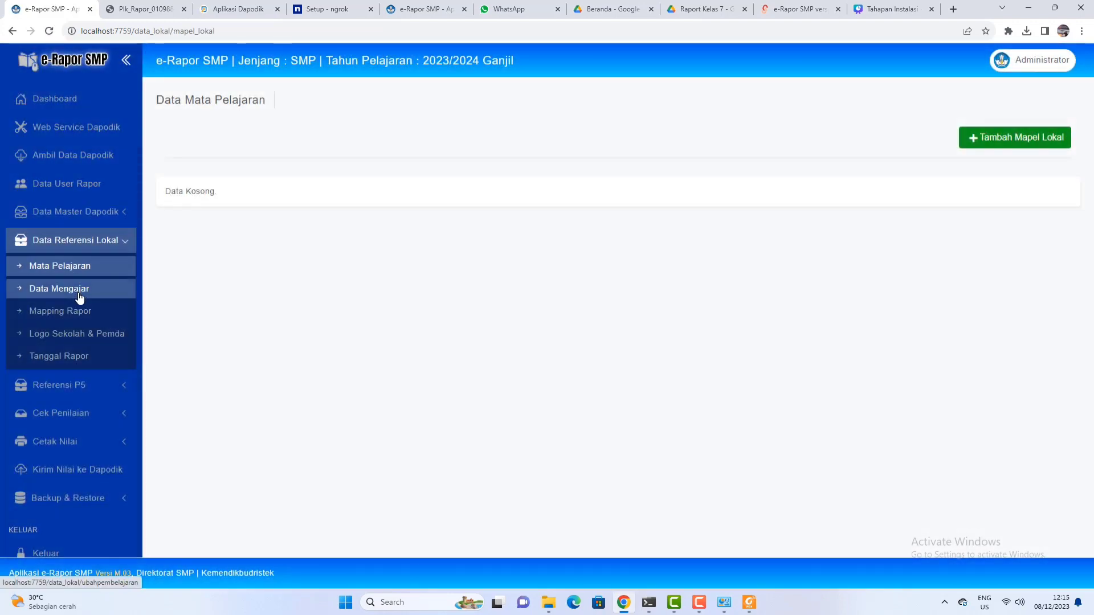
click(79, 290)
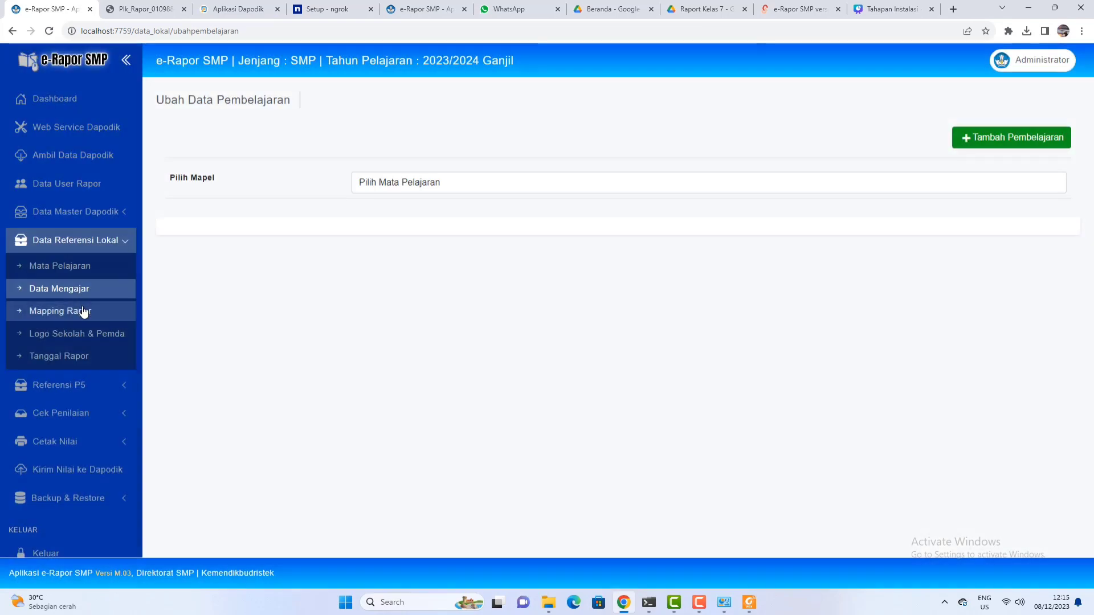
Open Mapping Rapor and examine the subject mapping for Kurikulum SMP 2013, Tingkat 9.
click(84, 312)
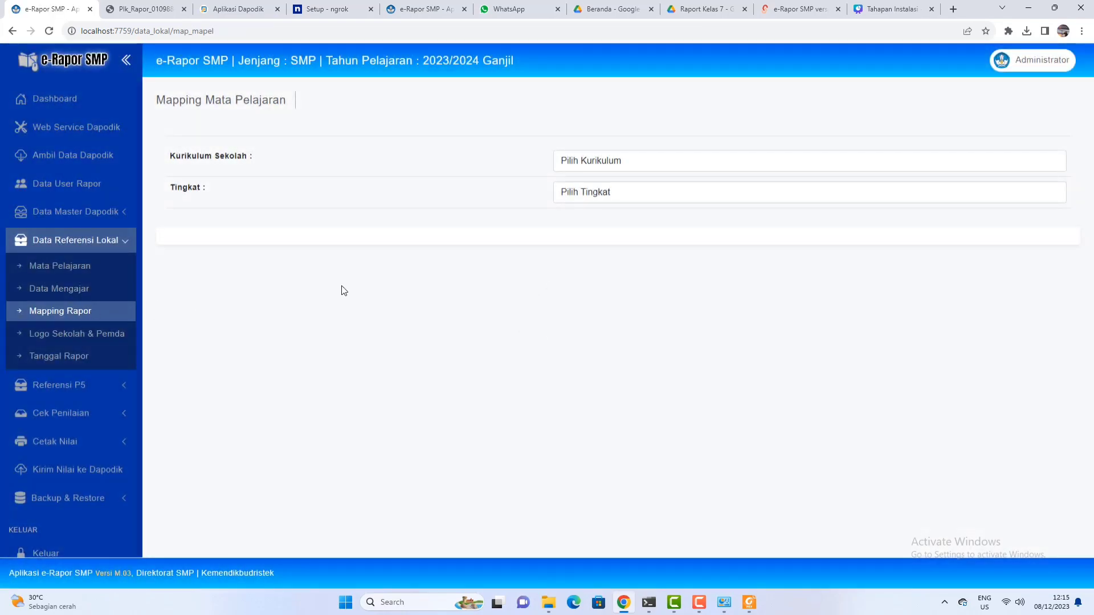
click(590, 163)
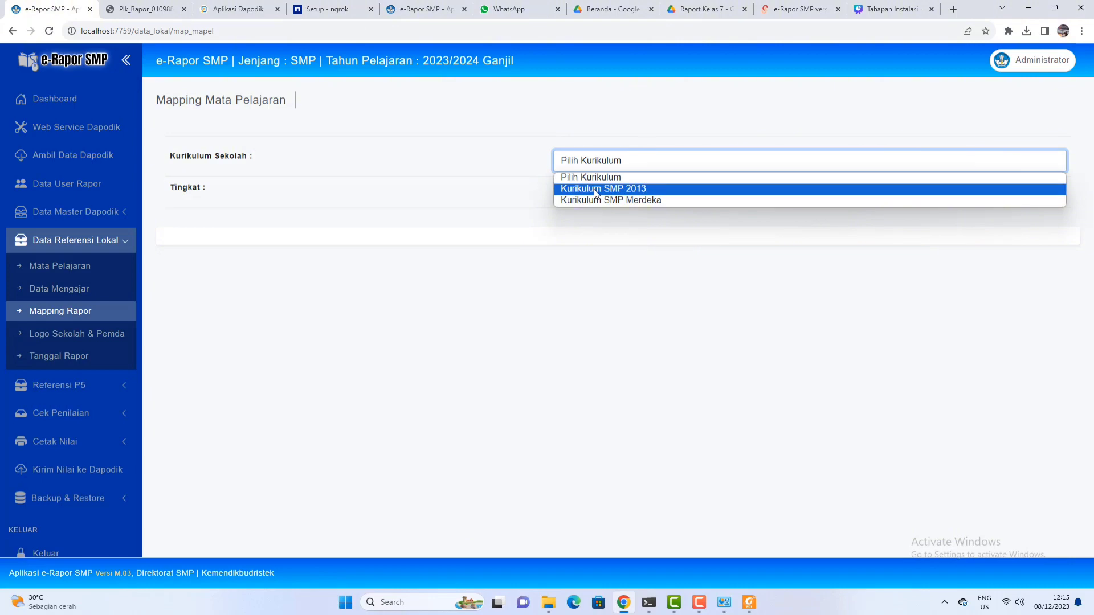
click(595, 190)
click(595, 193)
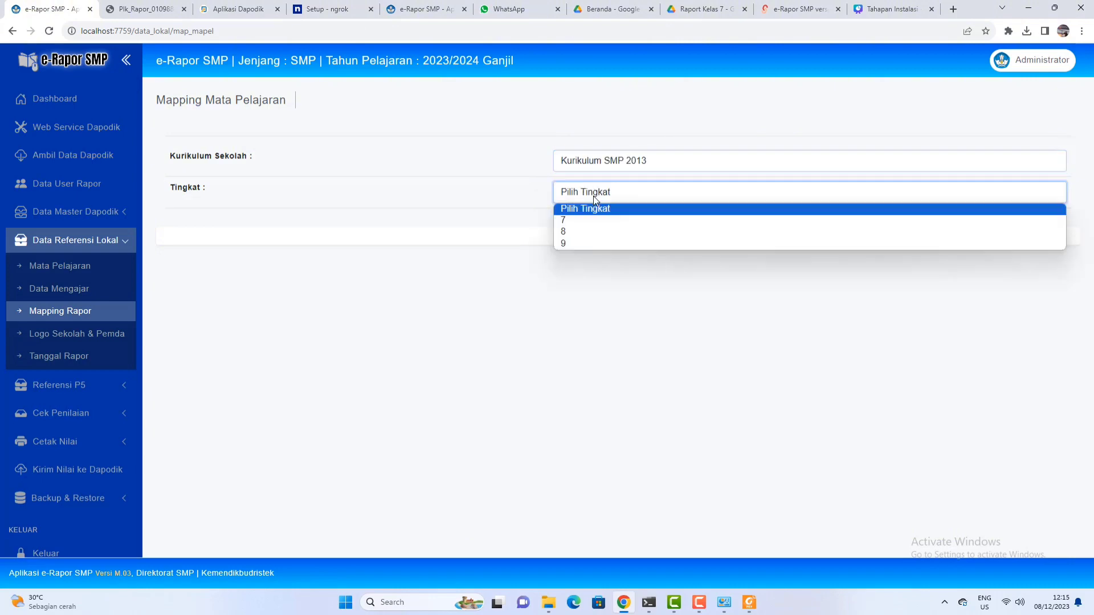
click(579, 241)
scroll(579, 241, down, 1)
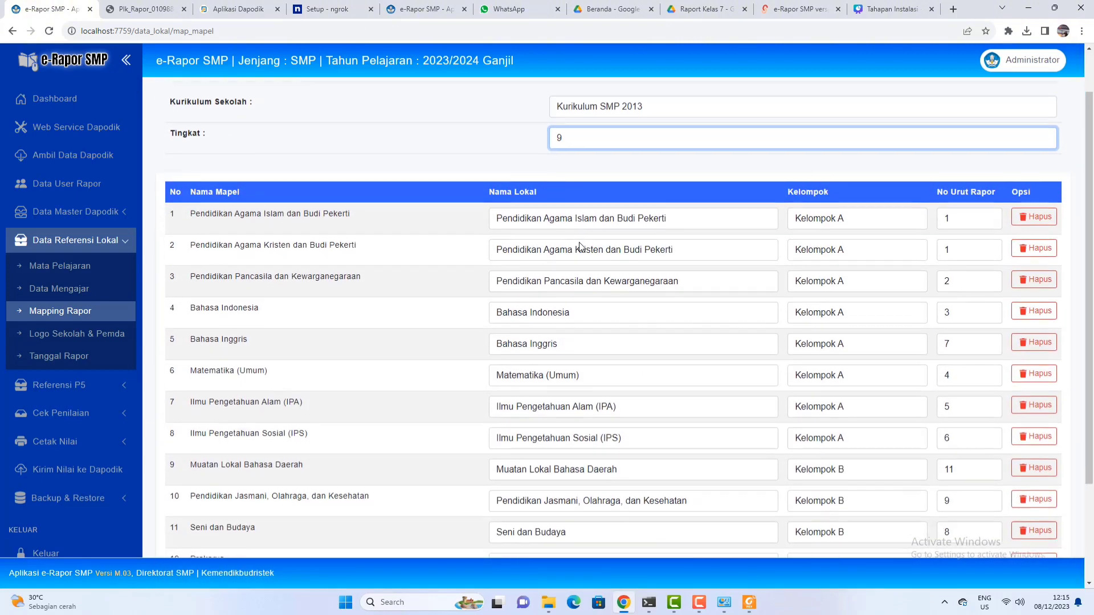
scroll(580, 243, down, 1)
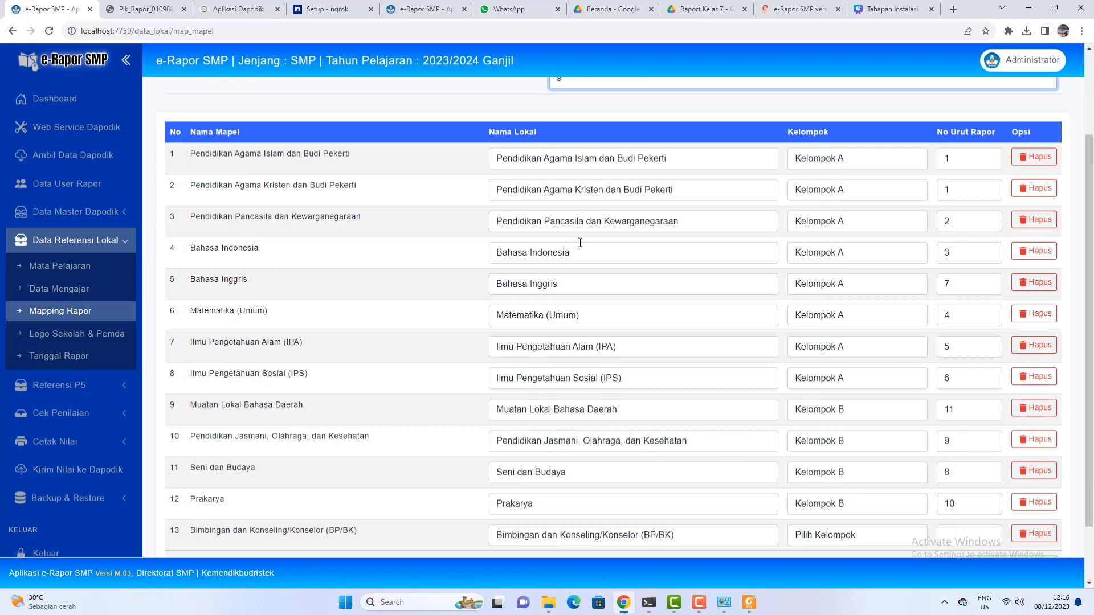
scroll(580, 243, down, 1)
scroll(580, 243, up, 1)
scroll(568, 176, up, 2)
Display the subject mapping for Kurikulum SMP Merdeka, Tingkat 7, and examine its local names, groups and report order numbers.
click(568, 168)
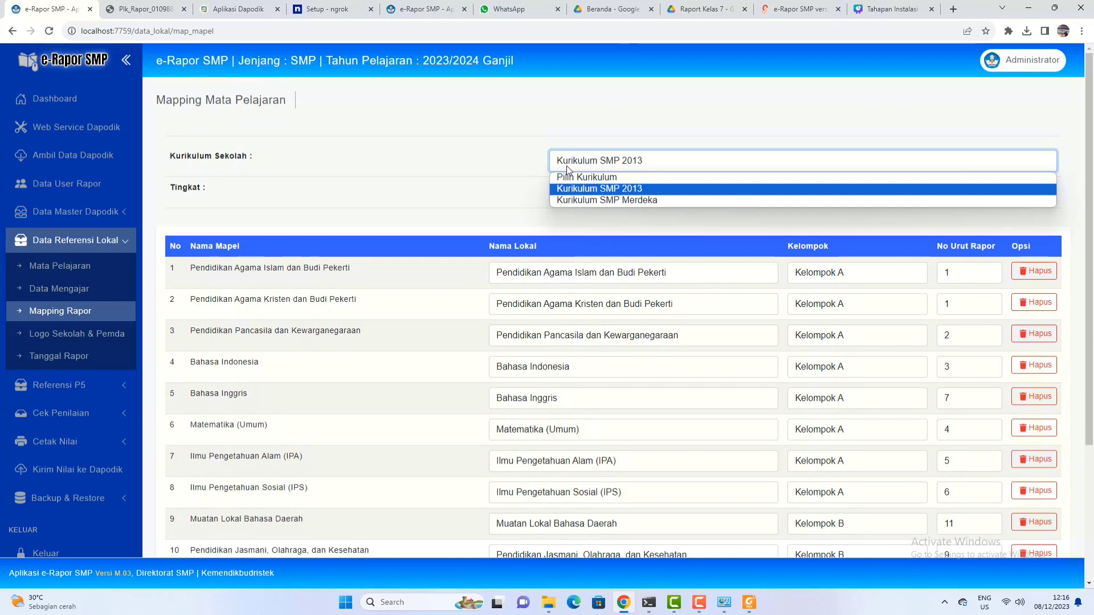
click(572, 202)
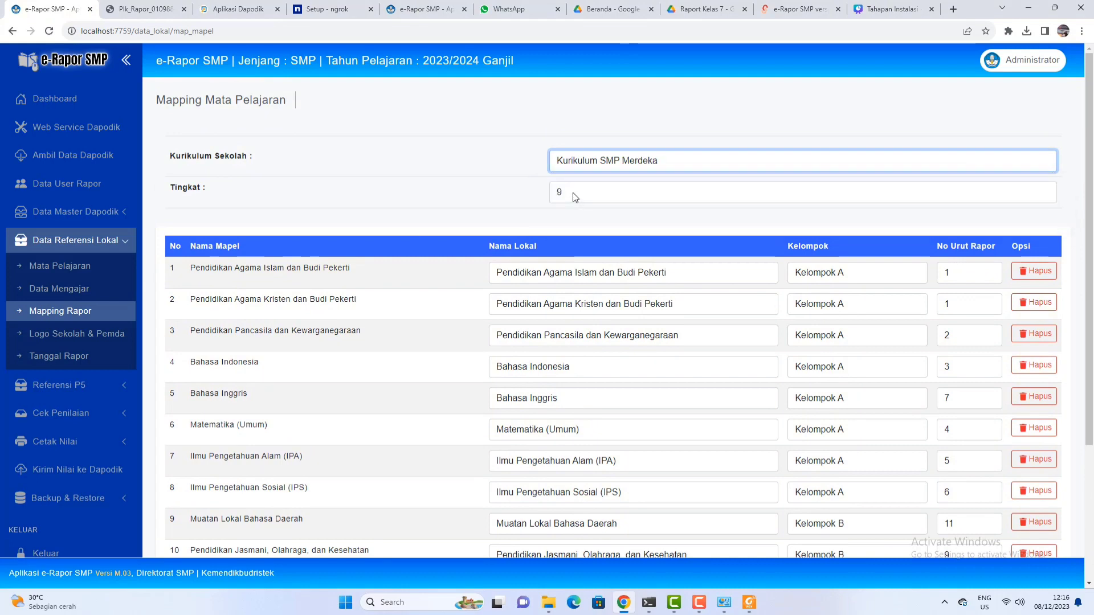
click(572, 193)
click(572, 217)
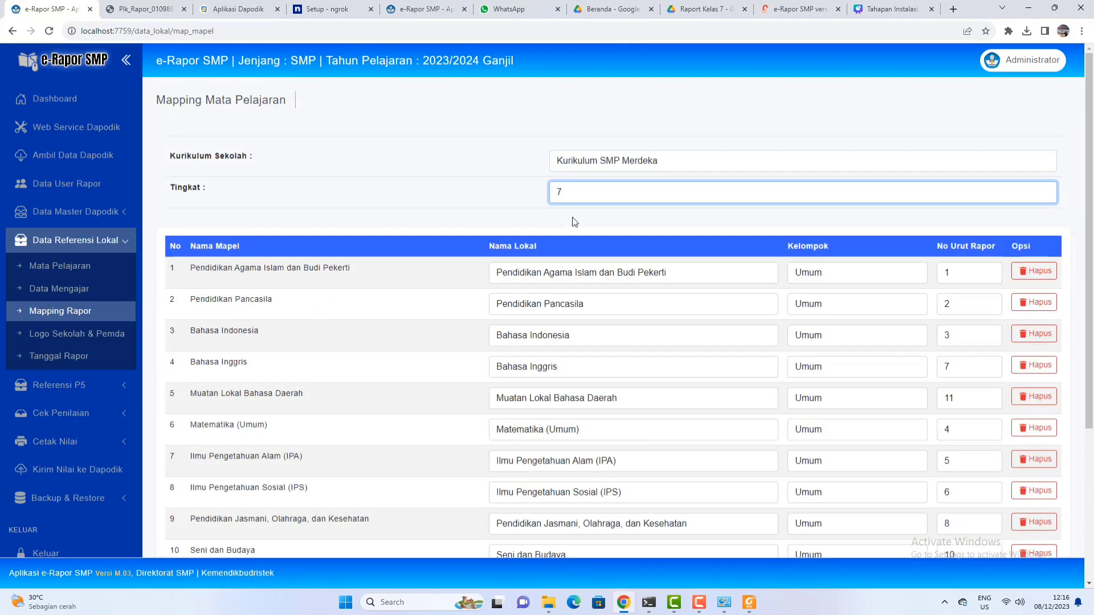
scroll(572, 217, down, 3)
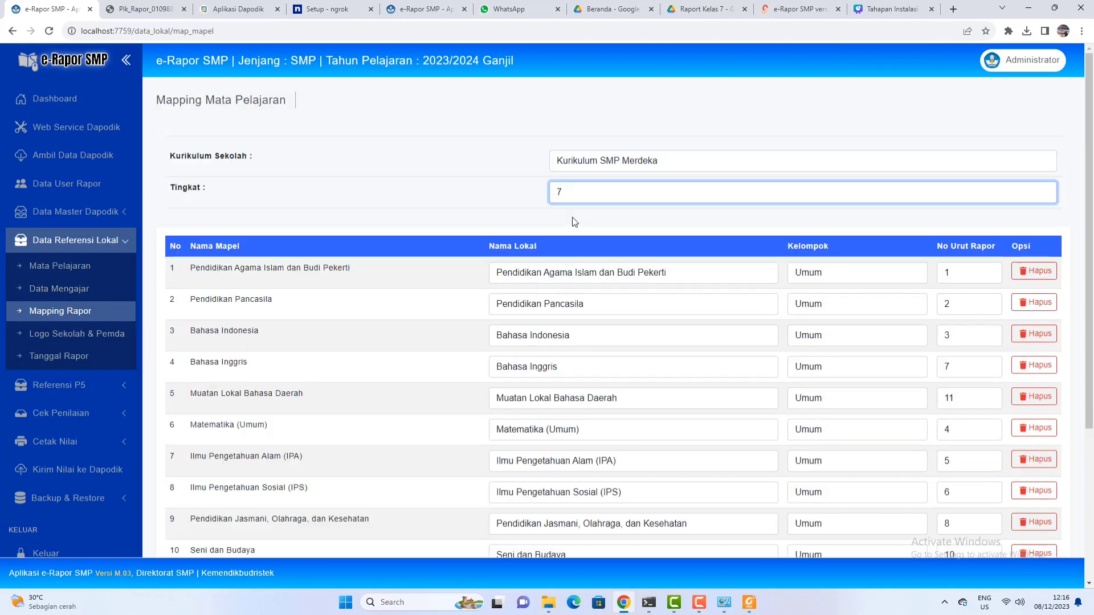
scroll(572, 217, down, 2)
scroll(572, 217, down, 2)
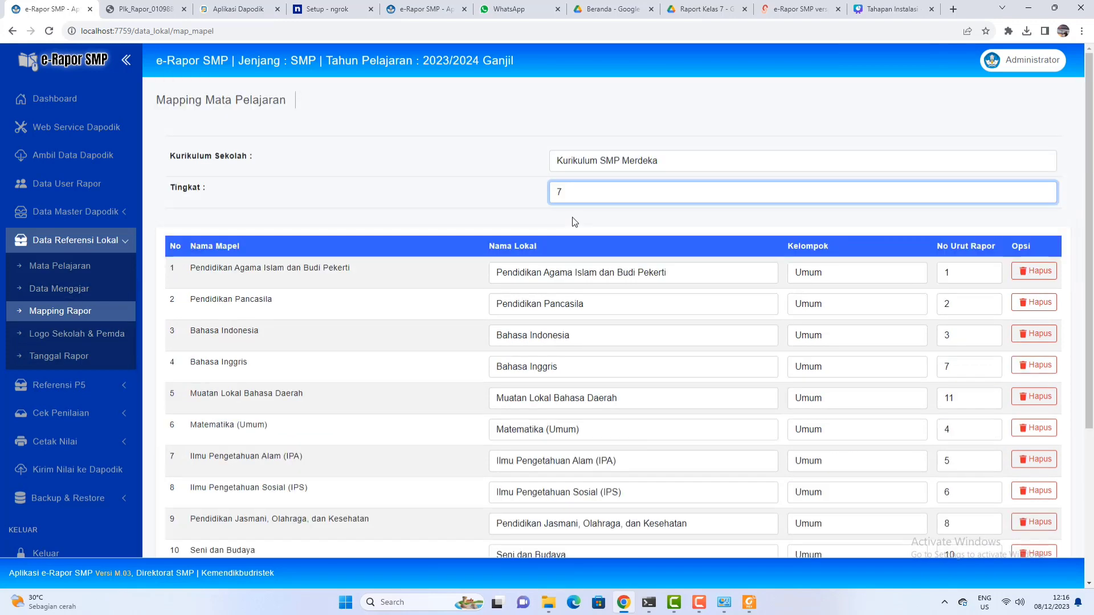
scroll(572, 217, down, 1)
scroll(572, 217, down, 2)
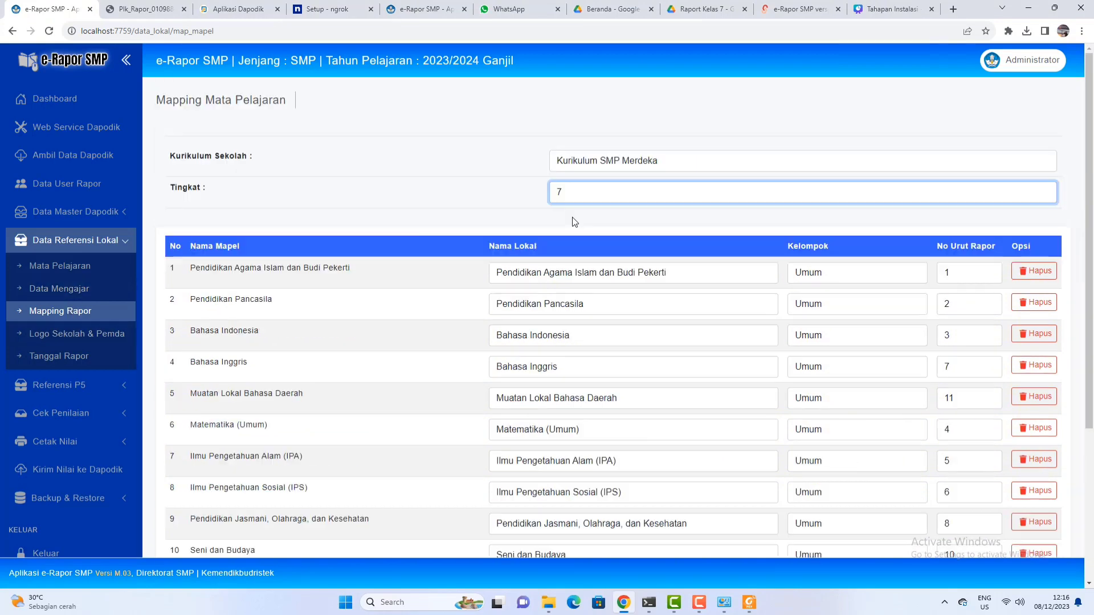
scroll(571, 217, down, 1)
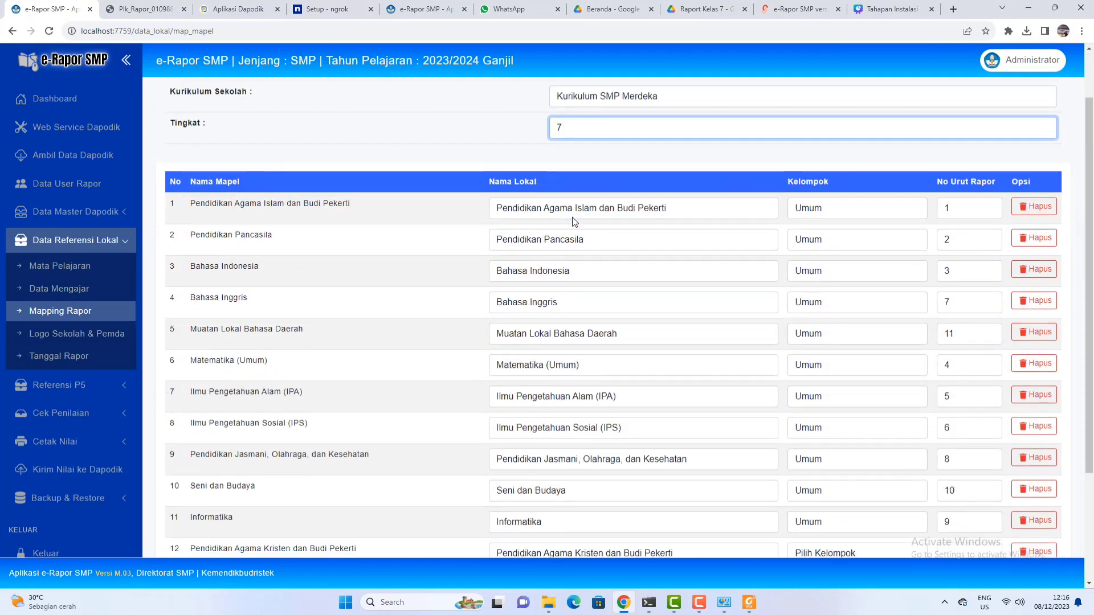
scroll(571, 217, down, 2)
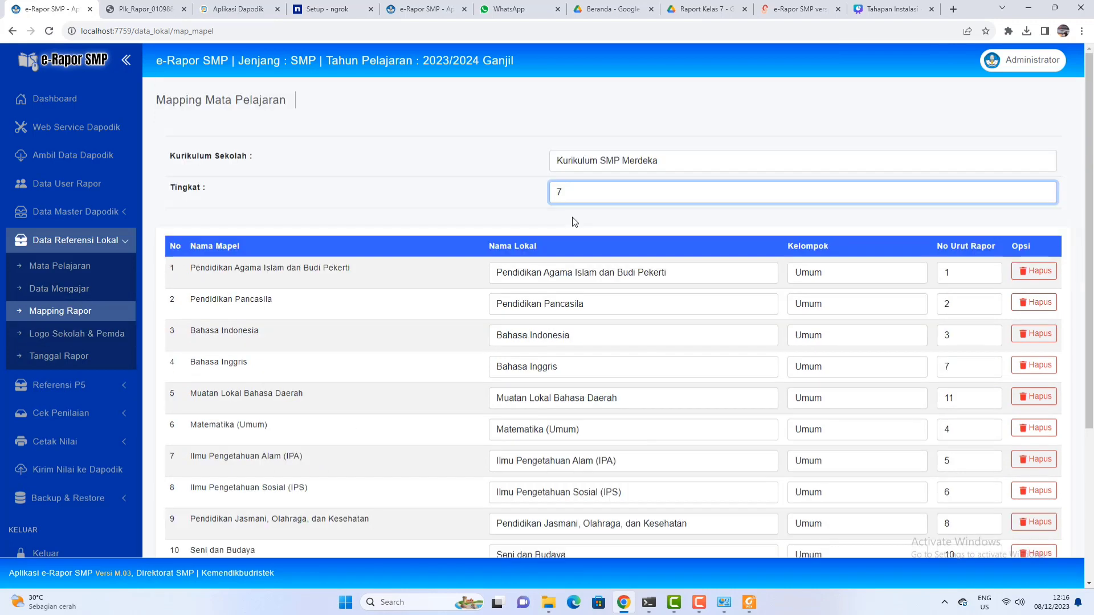
scroll(574, 222, down, 1)
scroll(574, 221, down, 1)
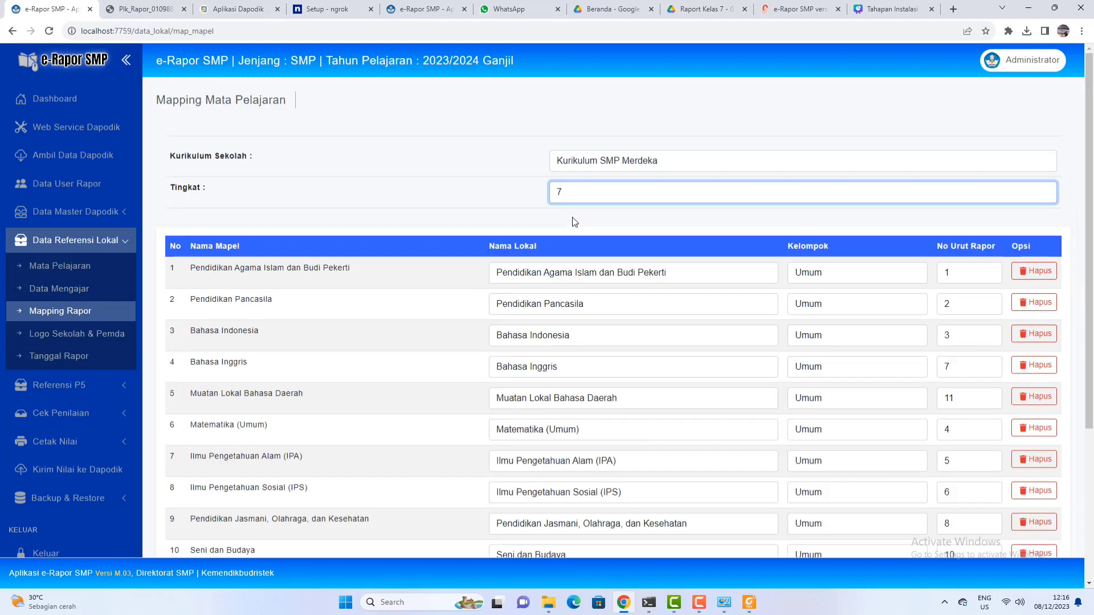
scroll(572, 217, down, 2)
scroll(574, 222, down, 2)
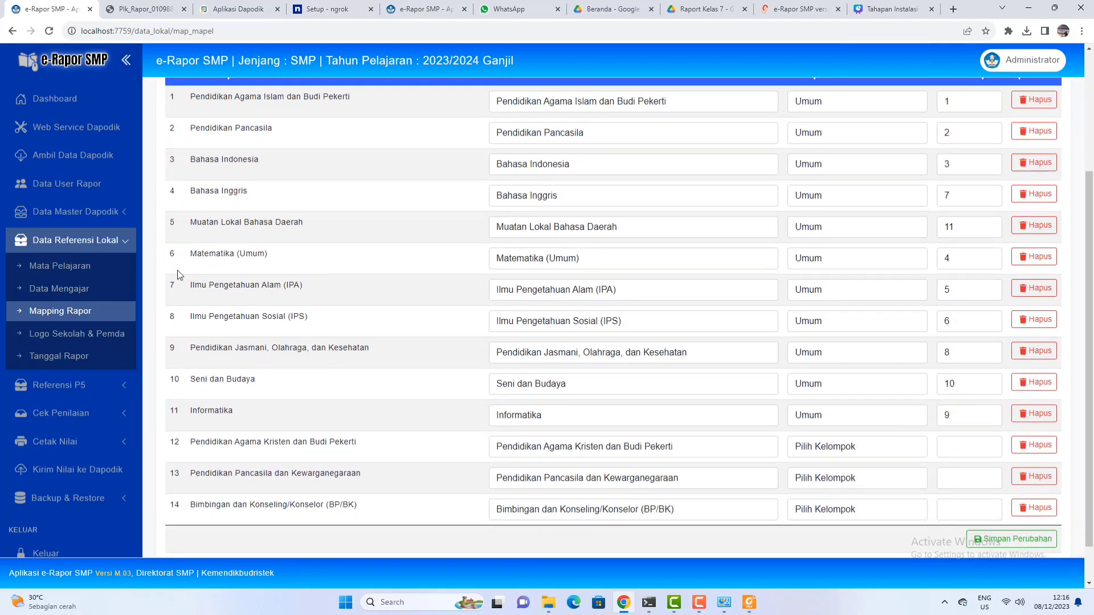
Review the school logo and homeroom teacher signature page, and open the Tanggal Rapor list under Data Referensi Lokal.
click(69, 334)
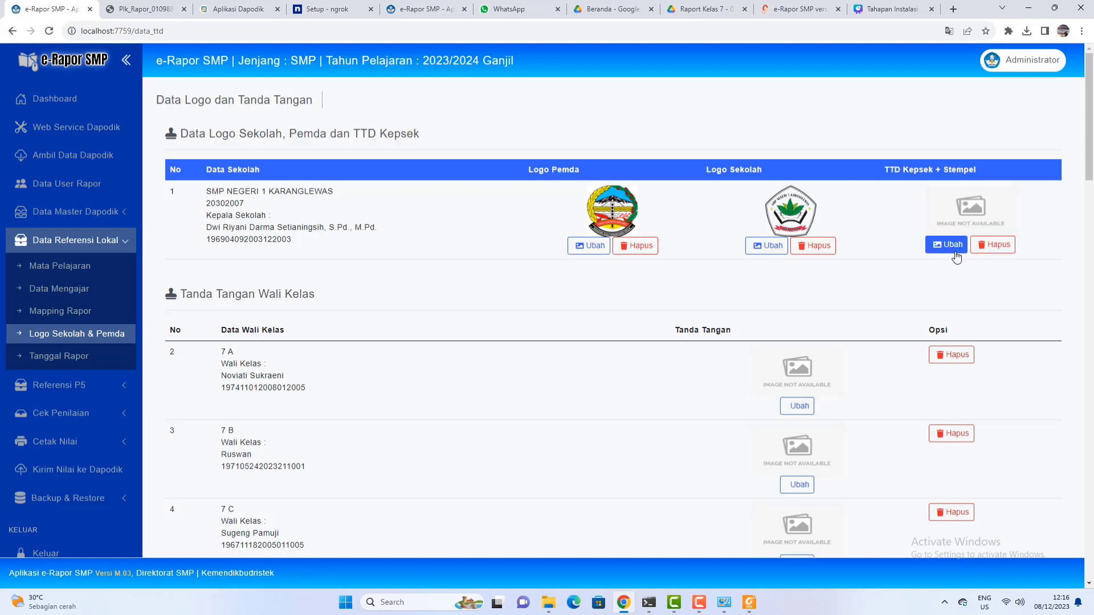
scroll(908, 337, down, 6)
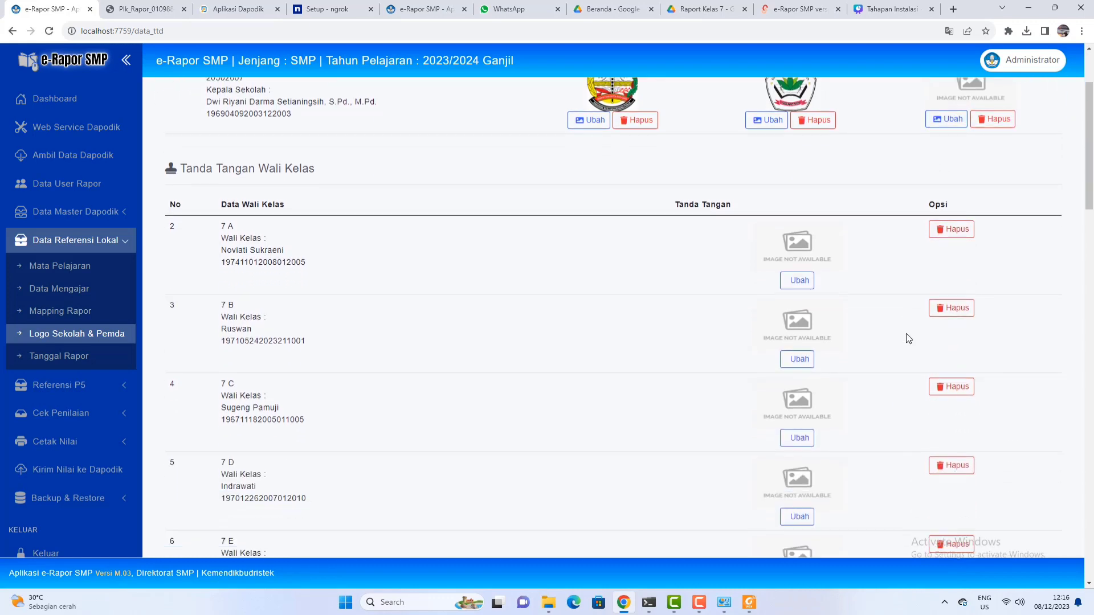
scroll(908, 338, down, 4)
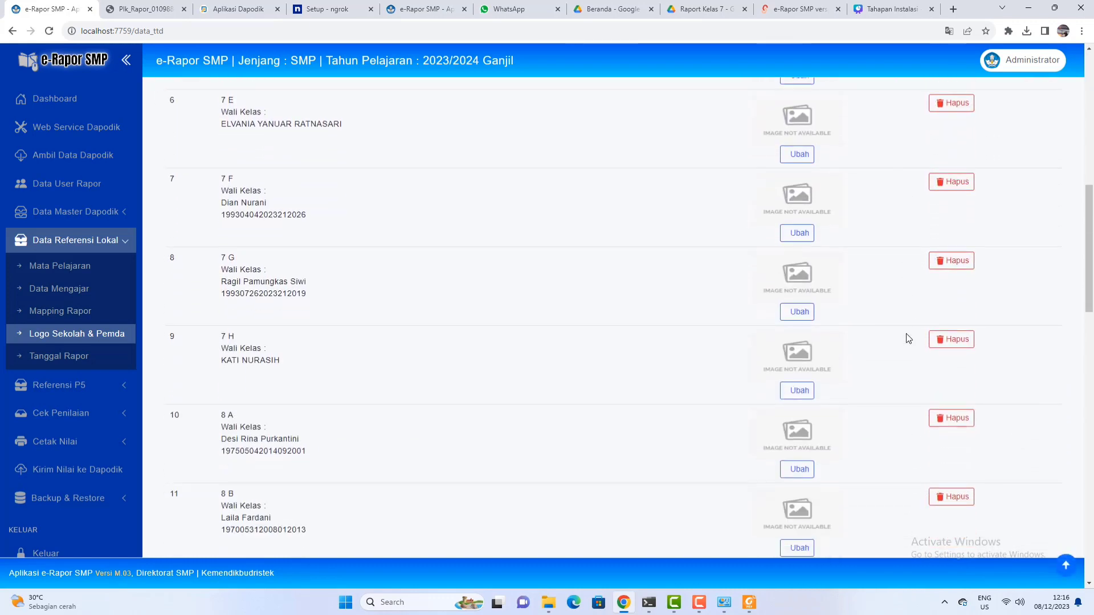
click(69, 355)
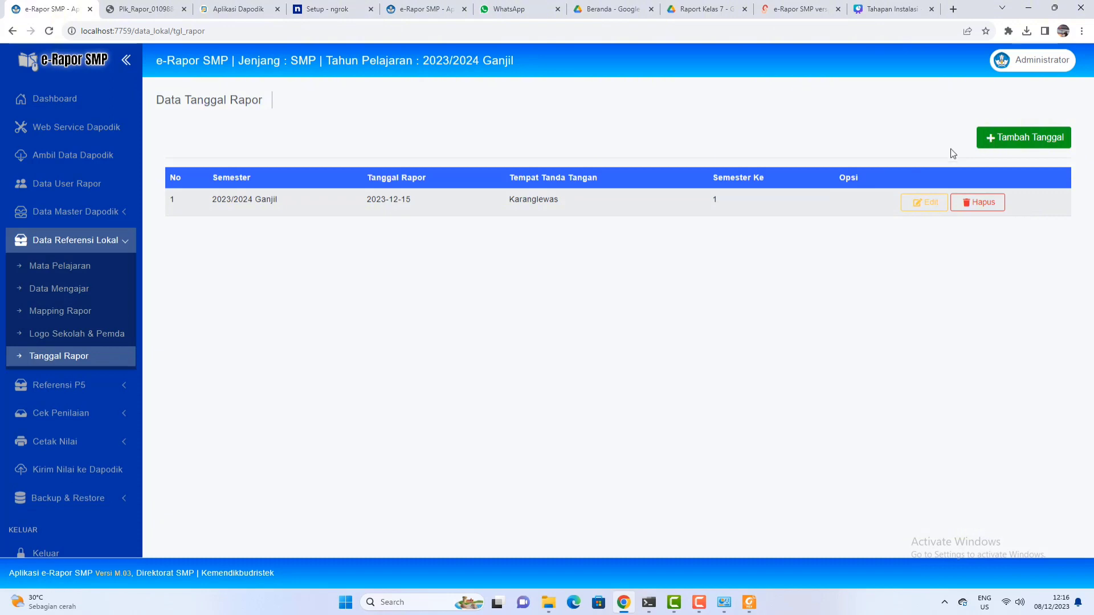
Display the Target Capaian Profil for the dimension Beriman, Bertakwa Kepada Tuhan Yang Maha Esa, dan Berakhlak Mulia, Fase D, and examine its elements.
click(68, 391)
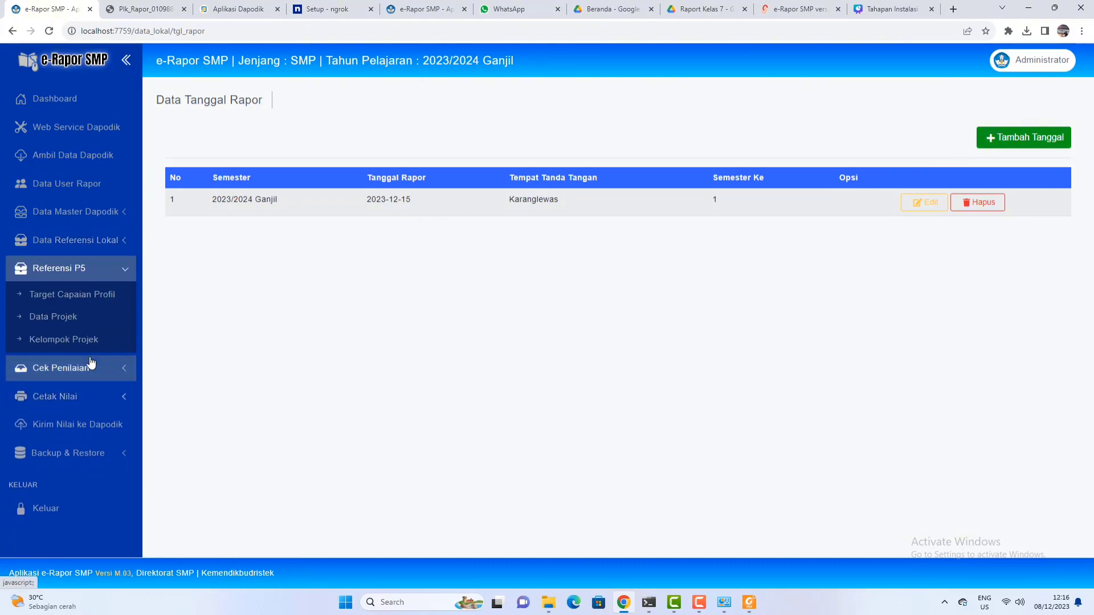
click(79, 296)
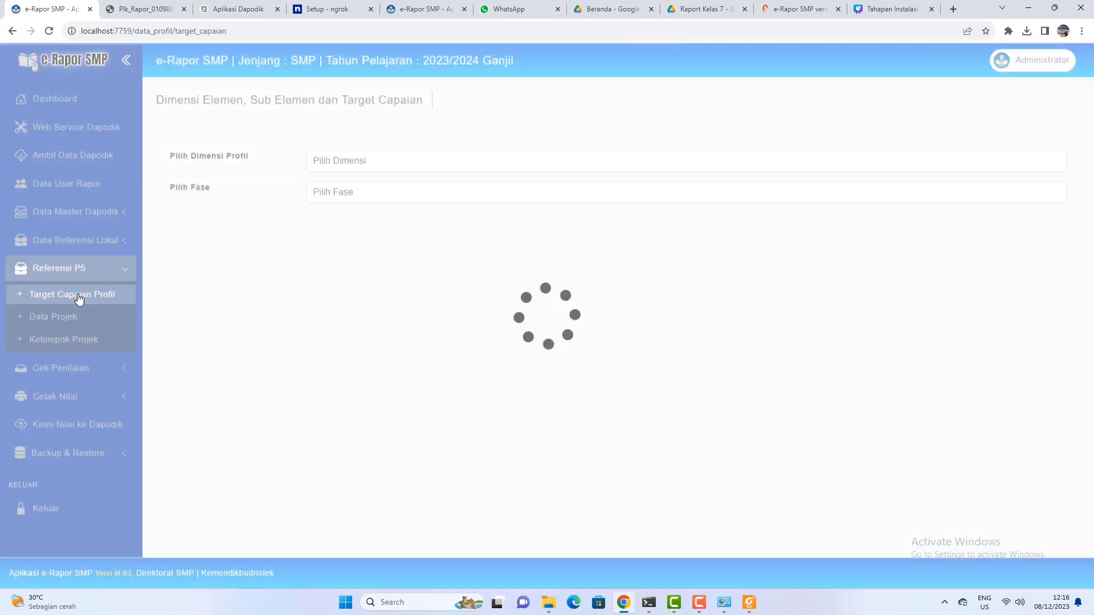
click(320, 161)
click(332, 178)
key(Down)
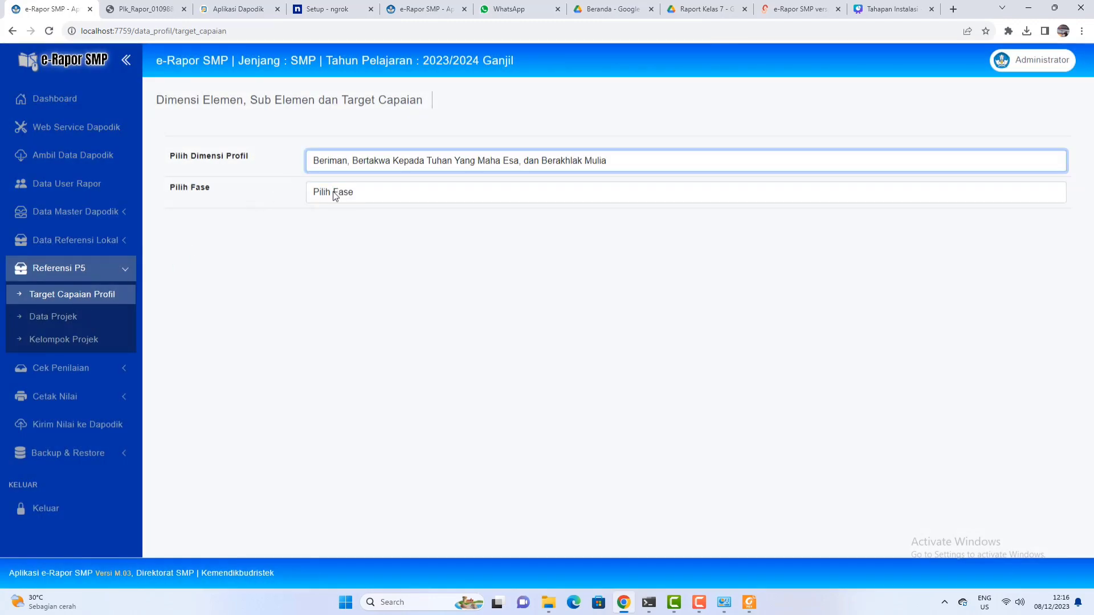
click(334, 192)
click(329, 223)
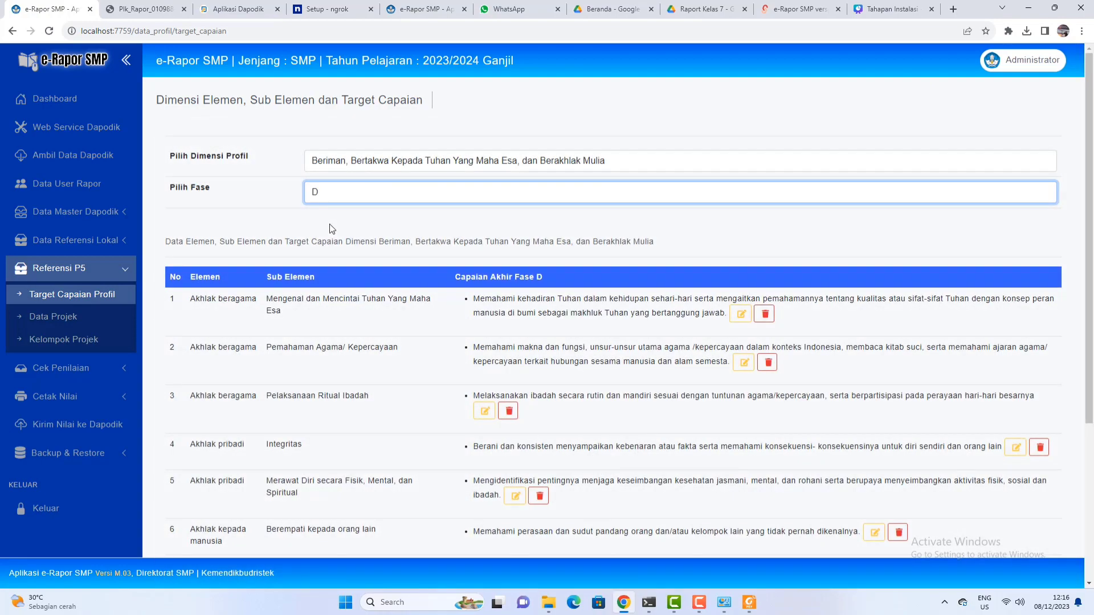
scroll(329, 224, down, 4)
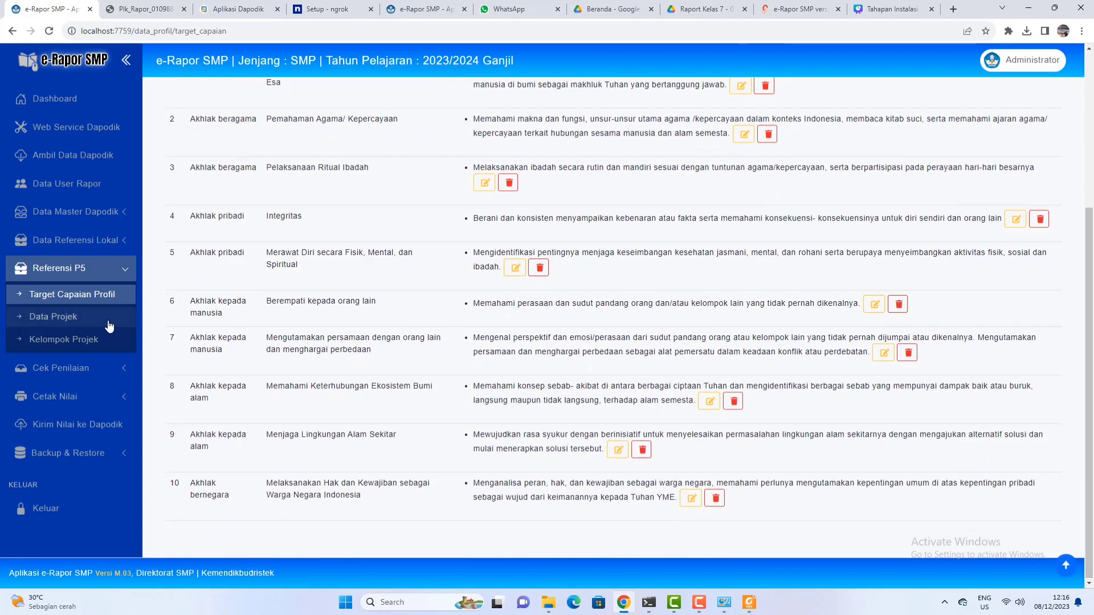
Display the Data Projek list under Referensi P5 for the theme Kewirausahaan, Fase D.
click(70, 319)
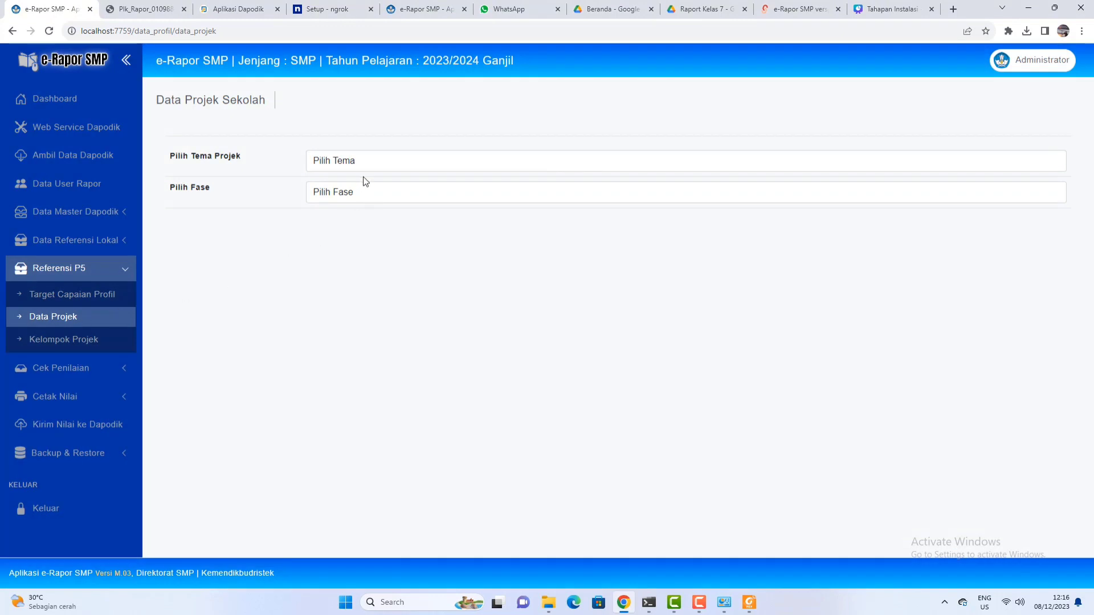
click(368, 164)
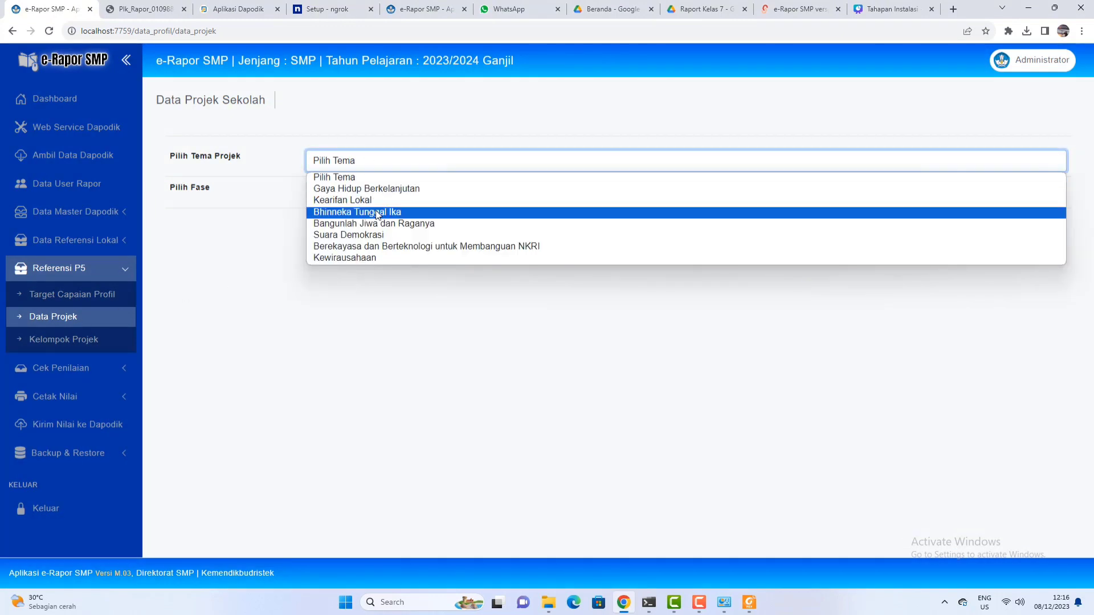
click(370, 257)
click(350, 194)
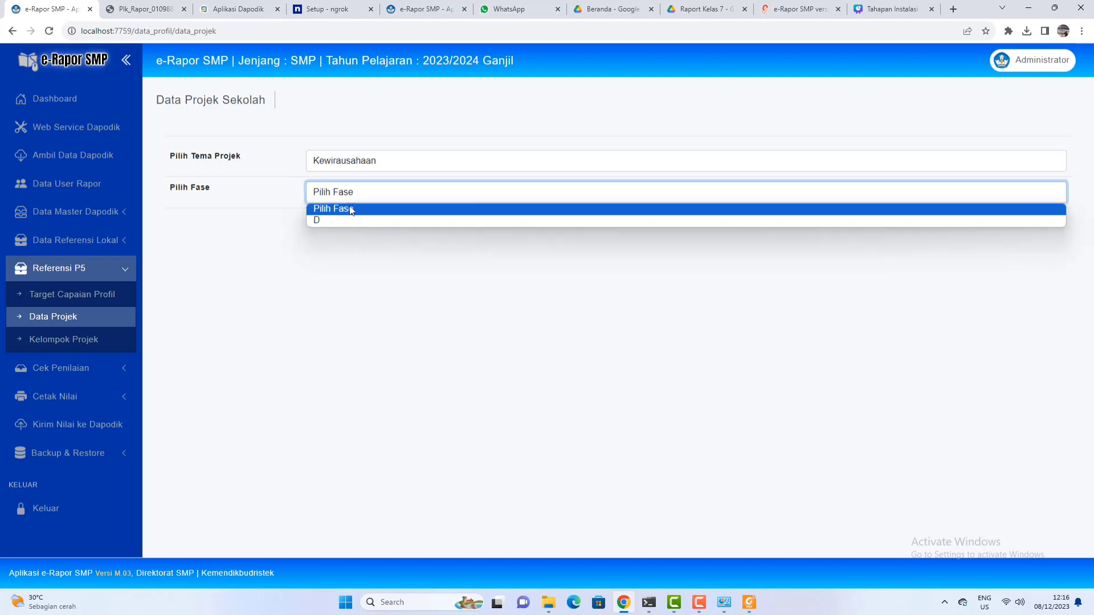
click(349, 221)
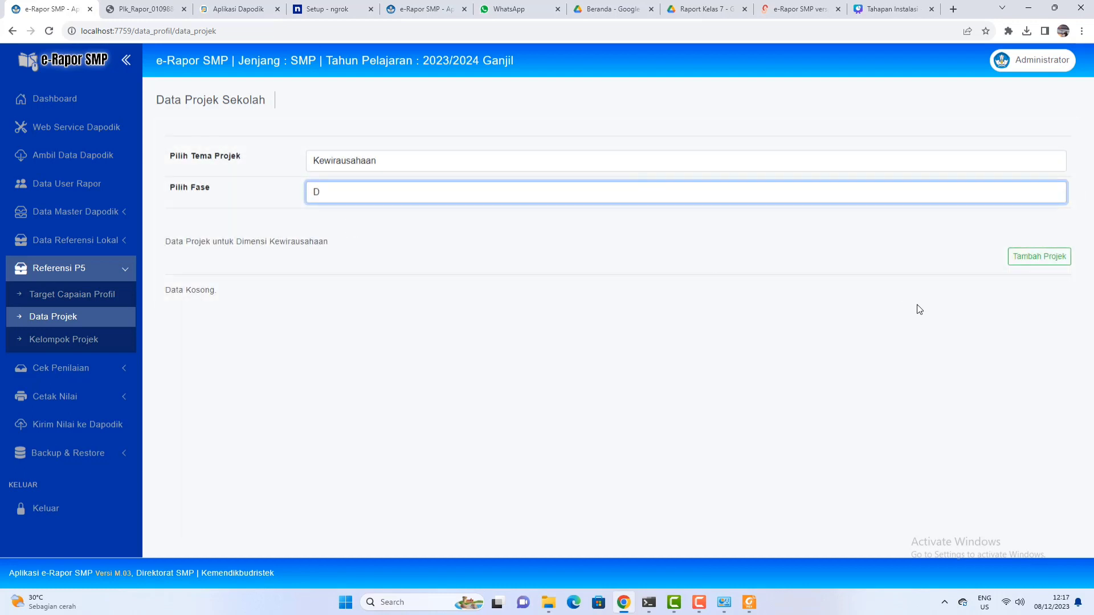
Draft project 71, "Menyulap Potensi Lokal Menjadi Barang dengan Nilai Ekonomis Tinggi", with a description of the Kewirausahaan theme's purpose, and close the form without saving.
click(1040, 257)
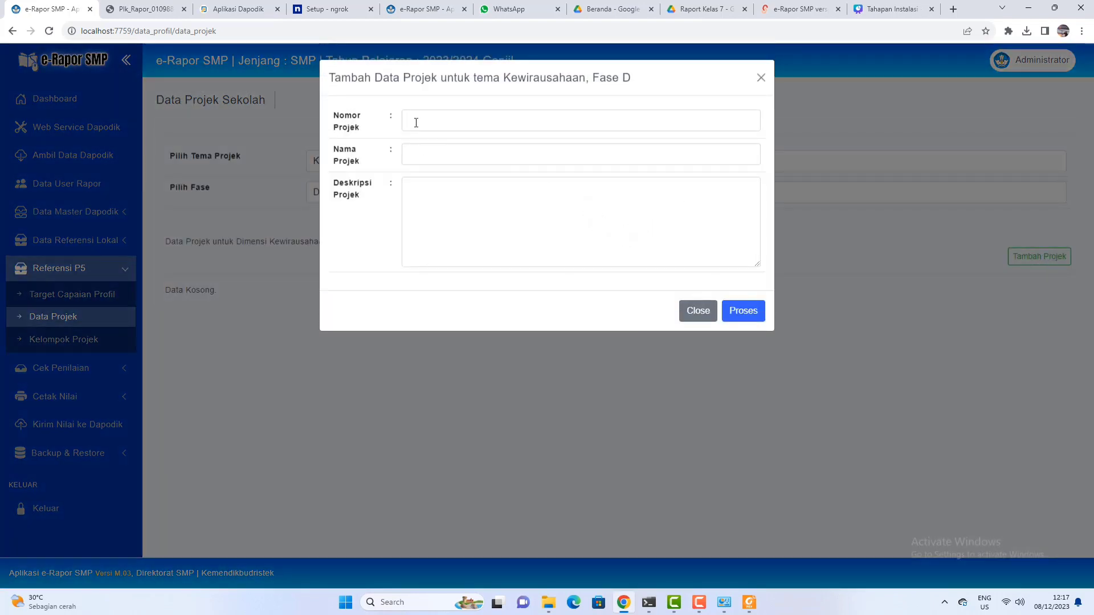
click(416, 123)
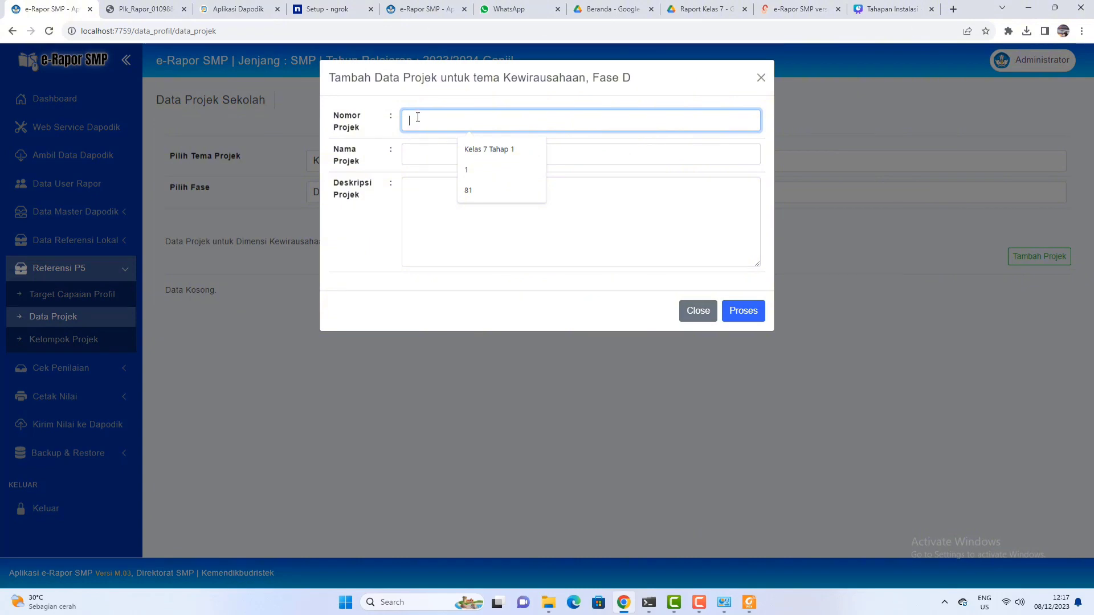
text(71)
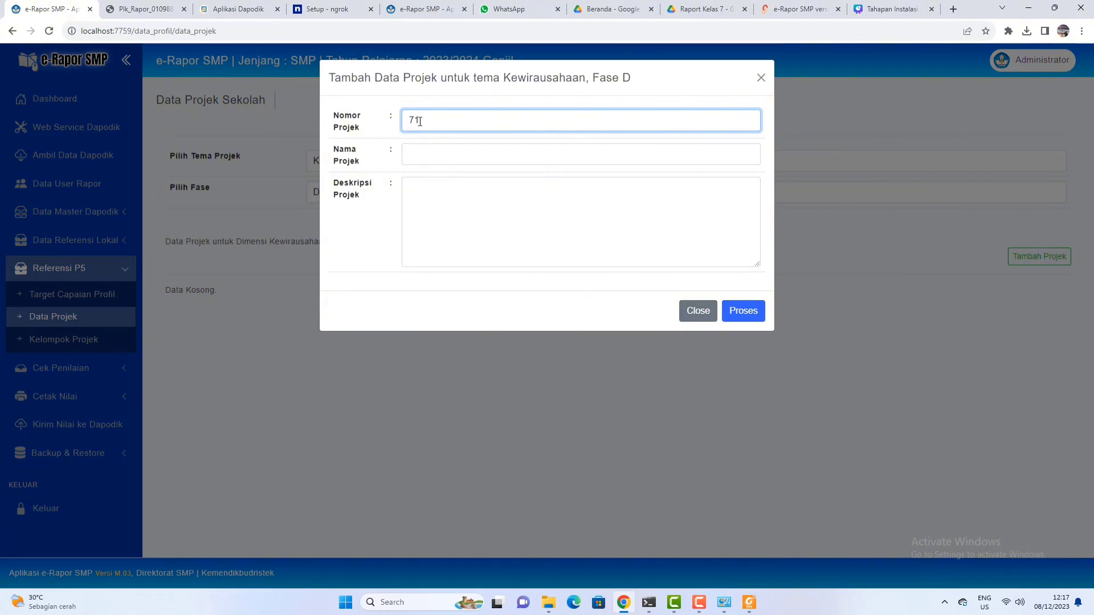
click(431, 154)
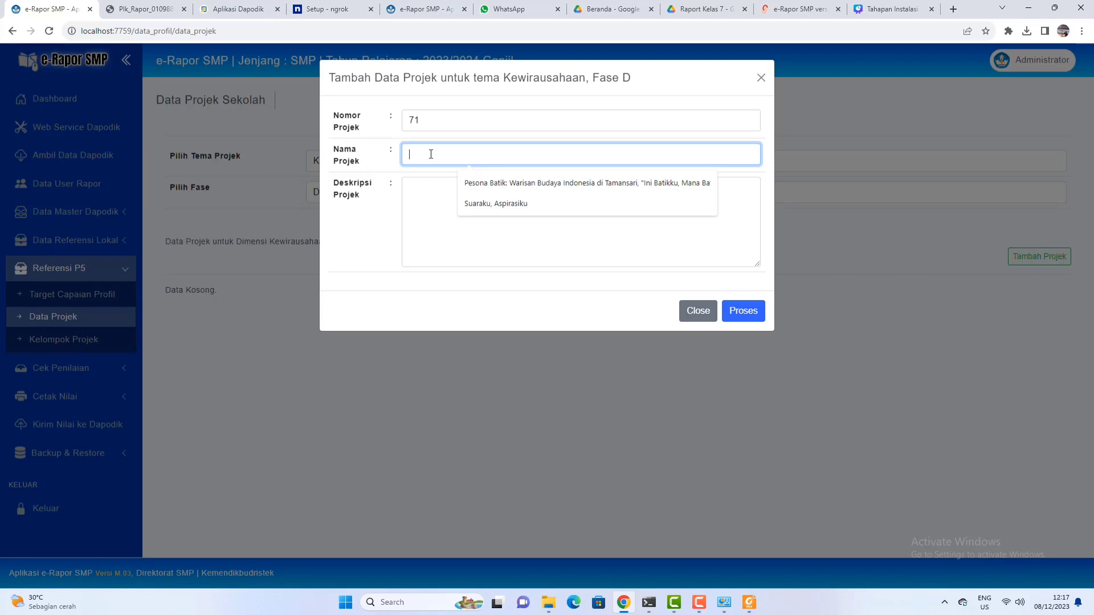
text(Menyulap)
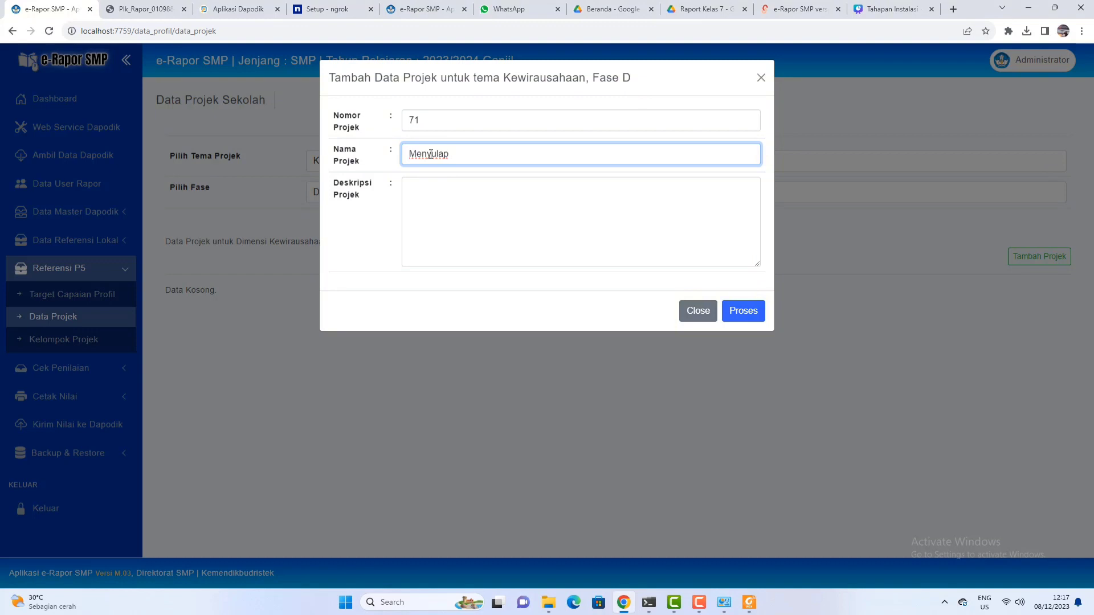
text(Potensi Lokal Menjadi Barang dengan Nilai Ekonomis Tinggi)
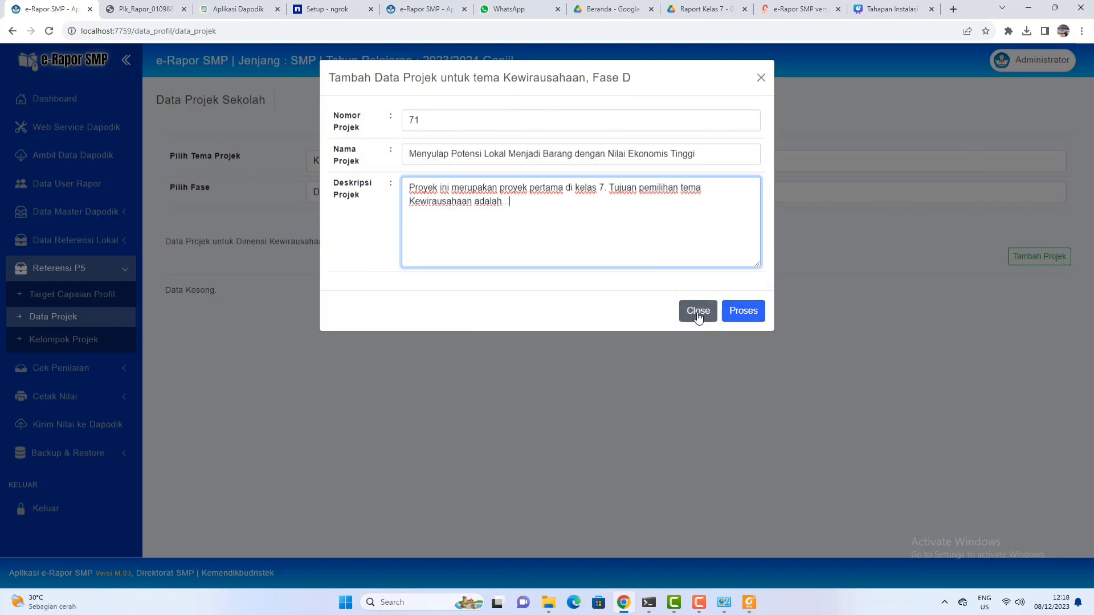
click(761, 78)
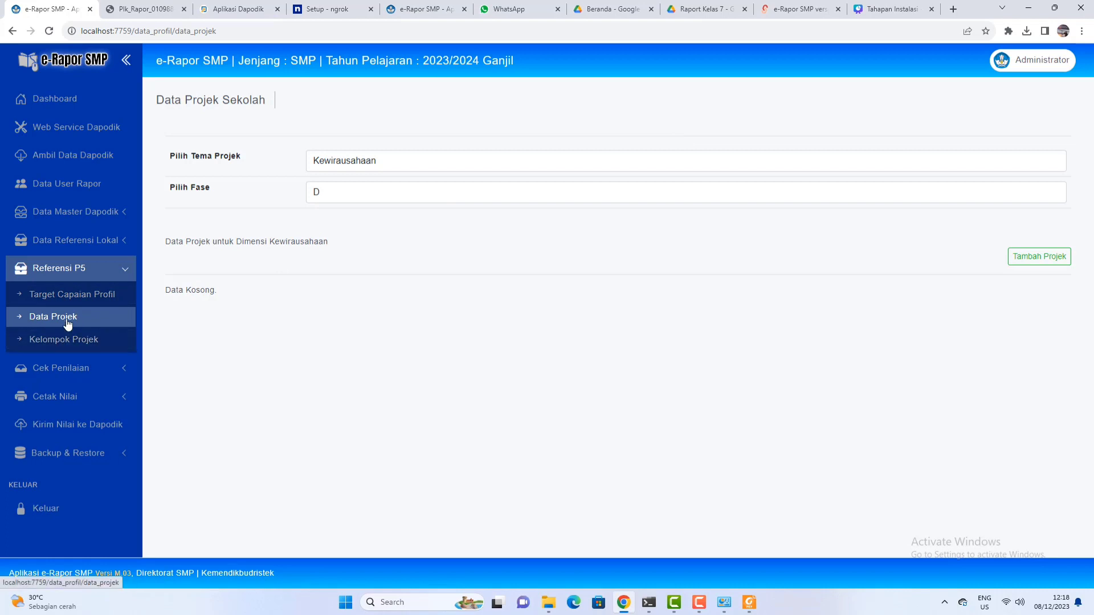
Display the school project data for the theme Kearifan Lokal, Fase D.
click(357, 164)
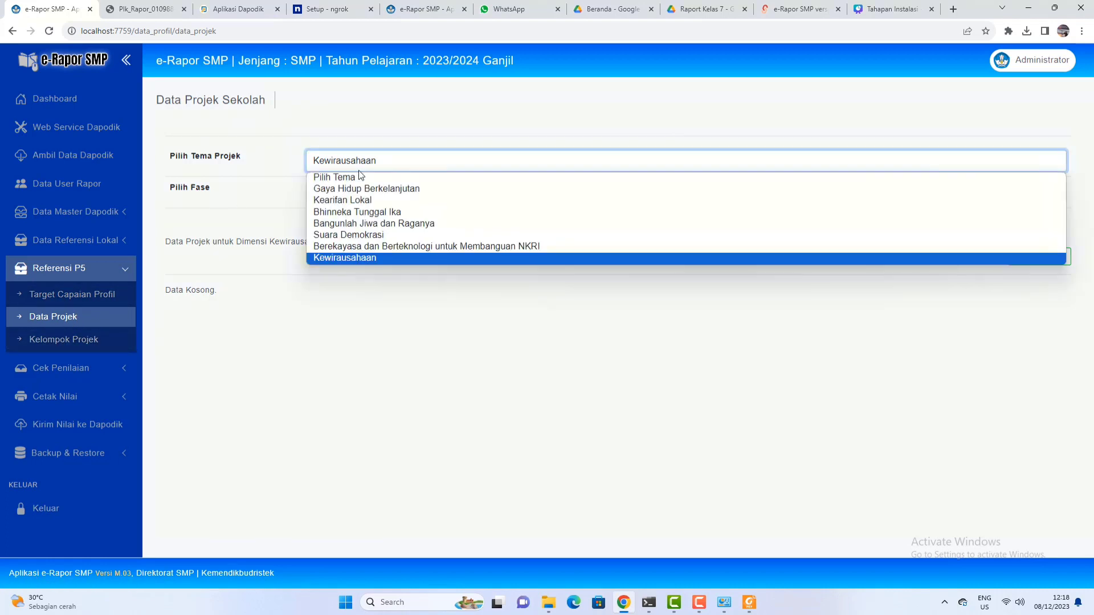
click(363, 199)
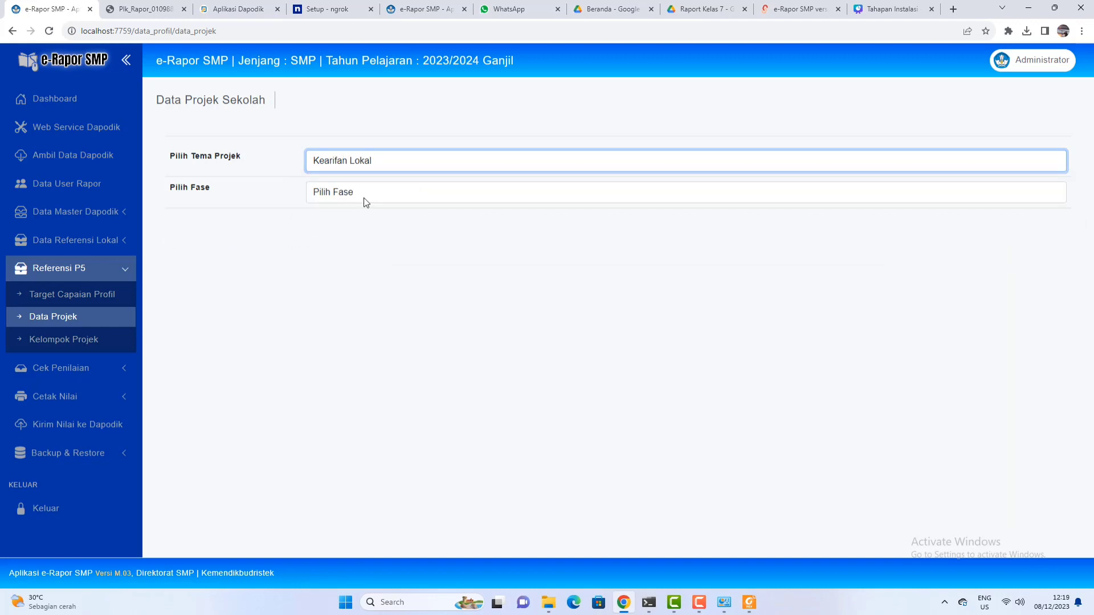
click(363, 197)
click(359, 220)
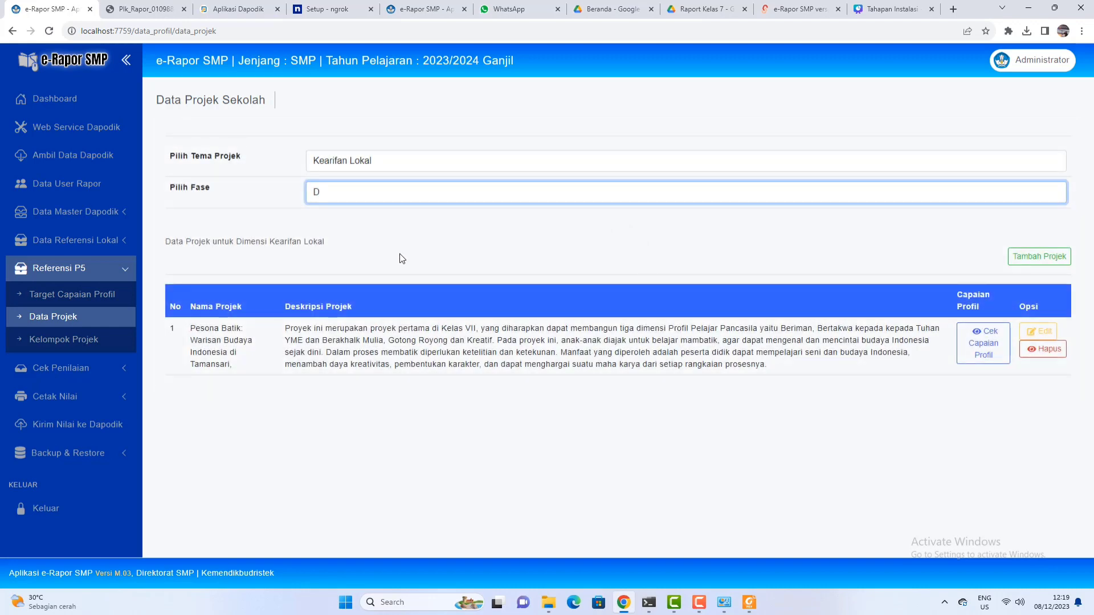
Examine the Capaian Profil of the Pesona Batik project and the sub-elements available for adding, and close the dialog.
click(991, 353)
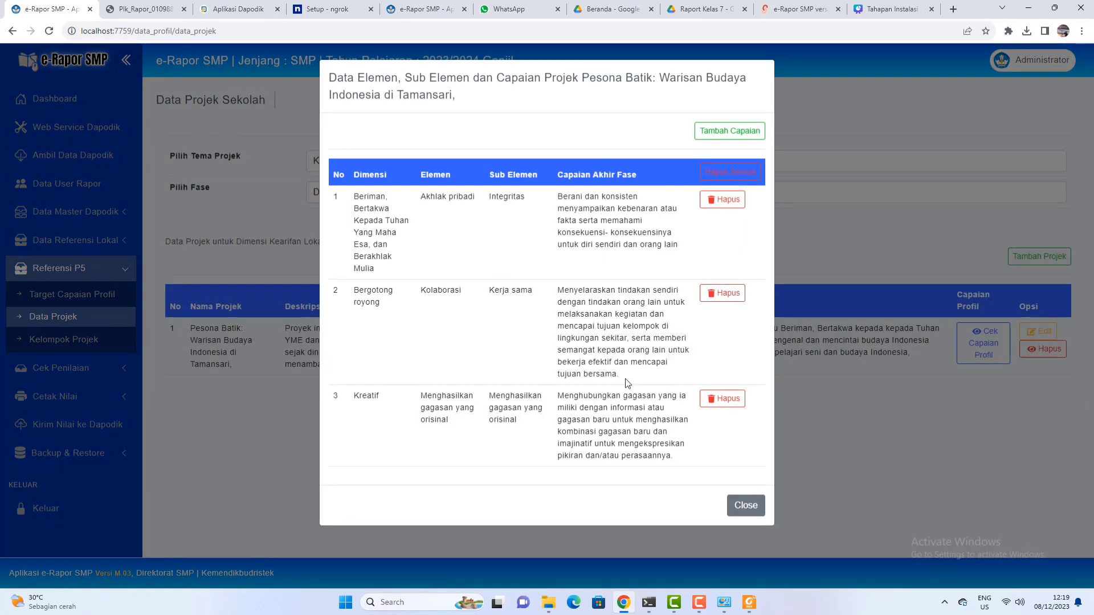
click(734, 132)
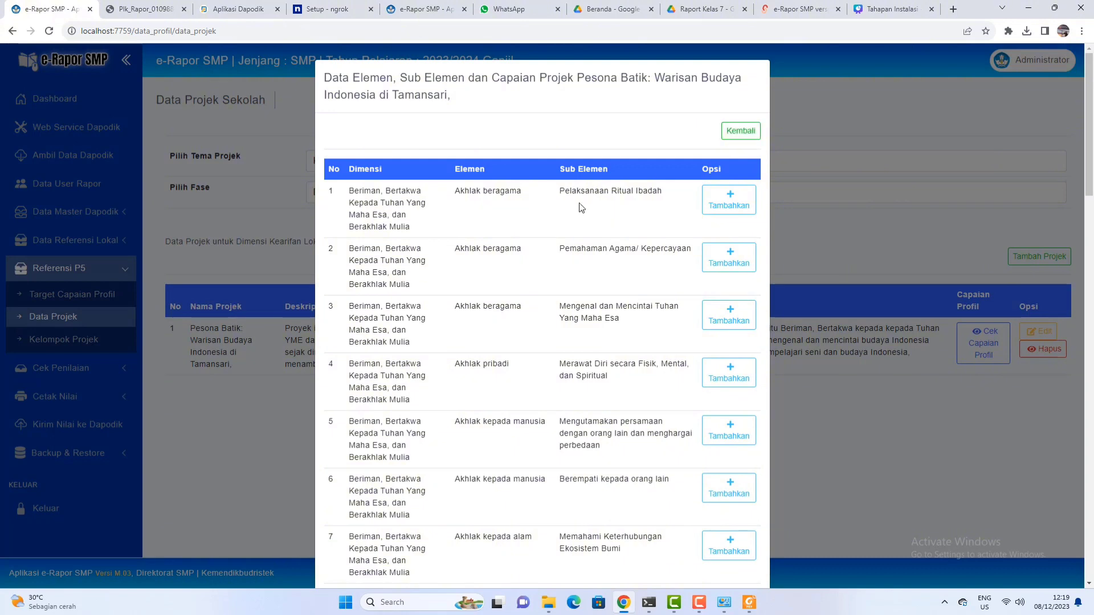
scroll(581, 208, down, 11)
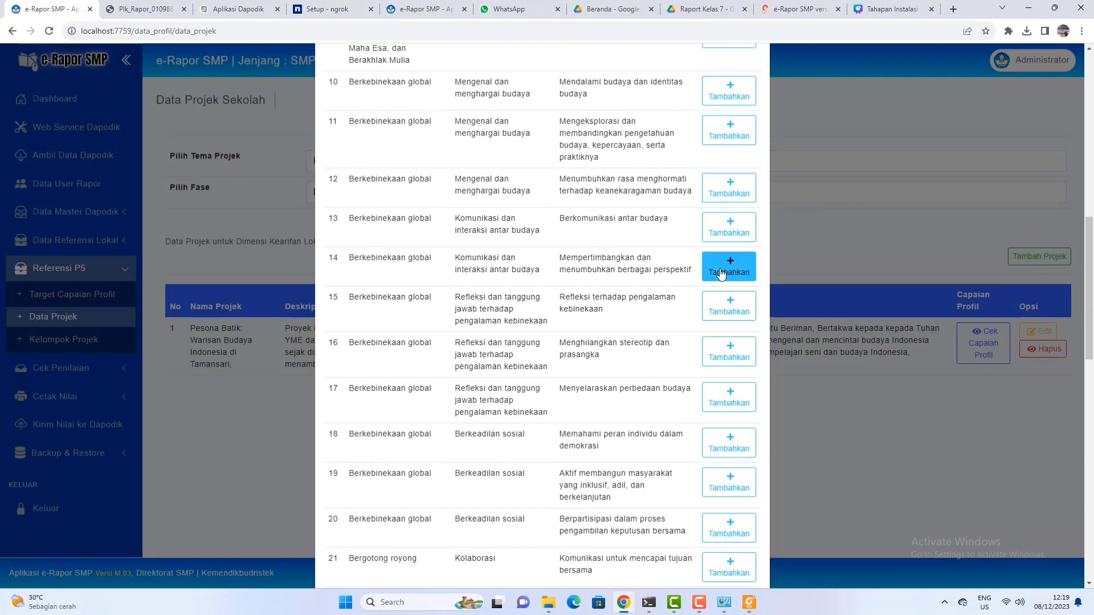
scroll(718, 279, down, 15)
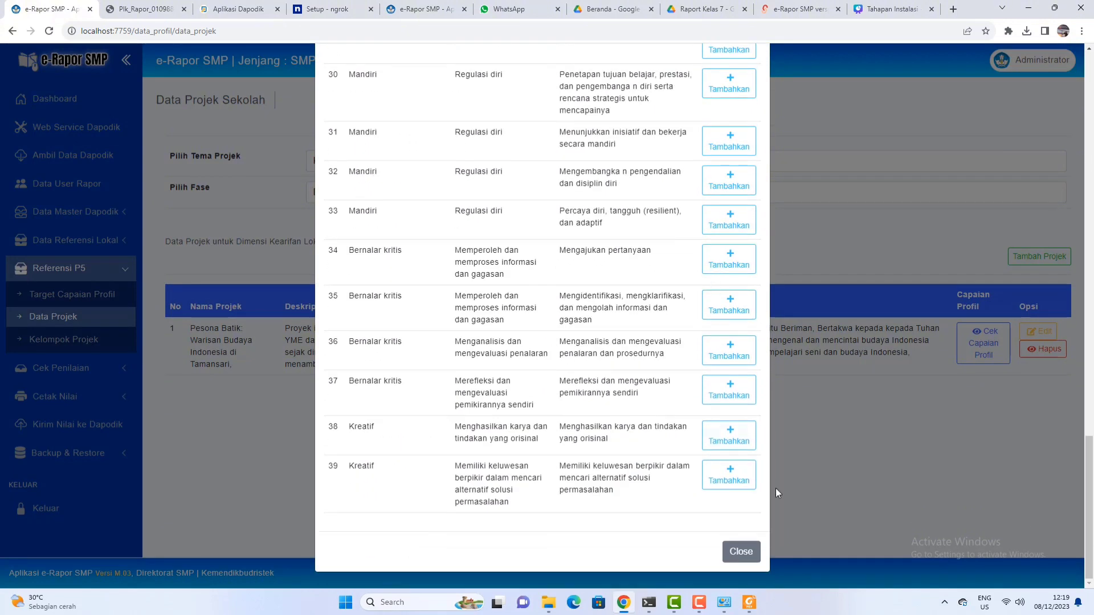
click(742, 553)
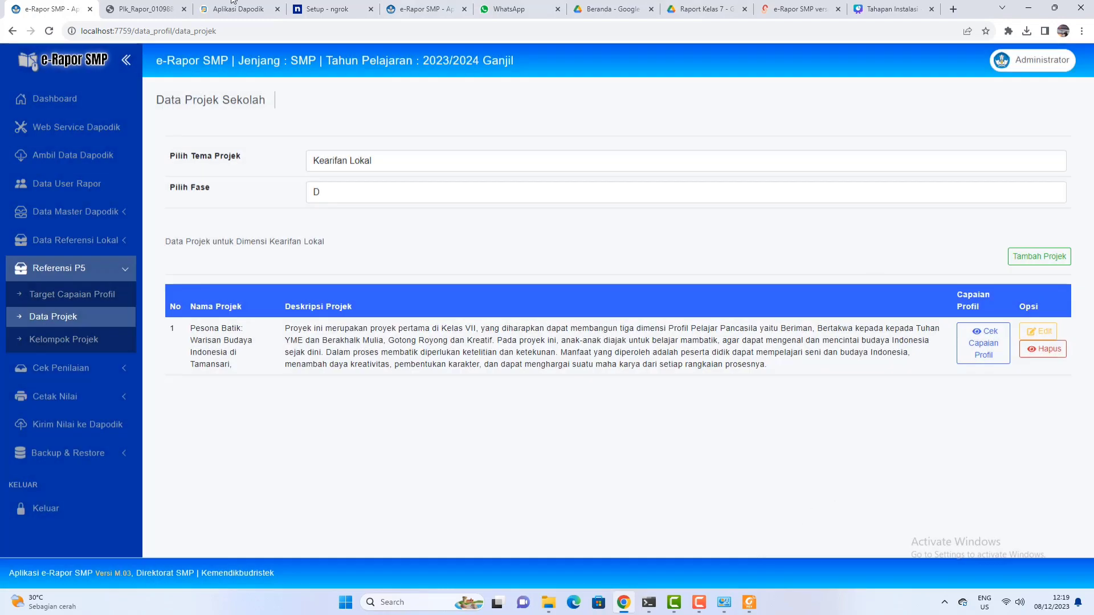
Add a project group under Kelompok Projek named 7A Kelompok 1, with Tingkat 7, Fase D and a teacher selected as coordinator.
click(84, 340)
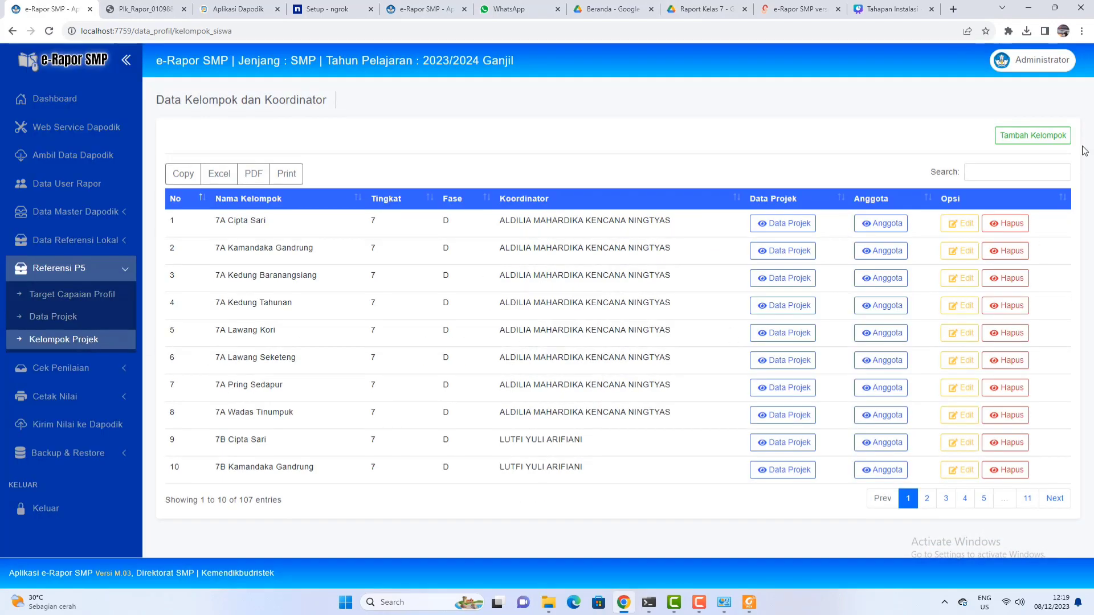
click(1058, 137)
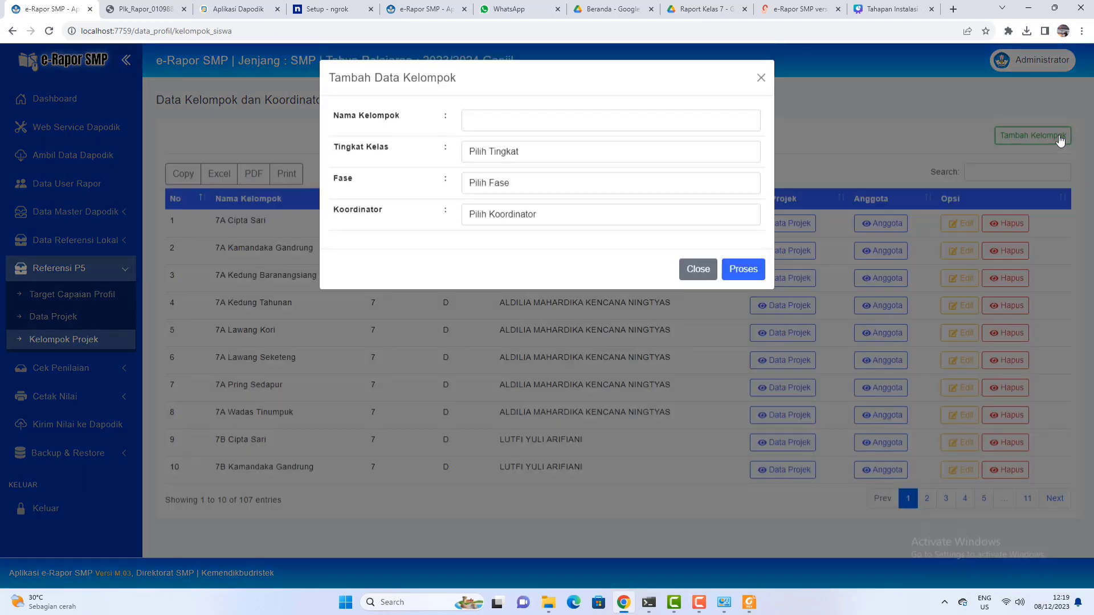
click(533, 119)
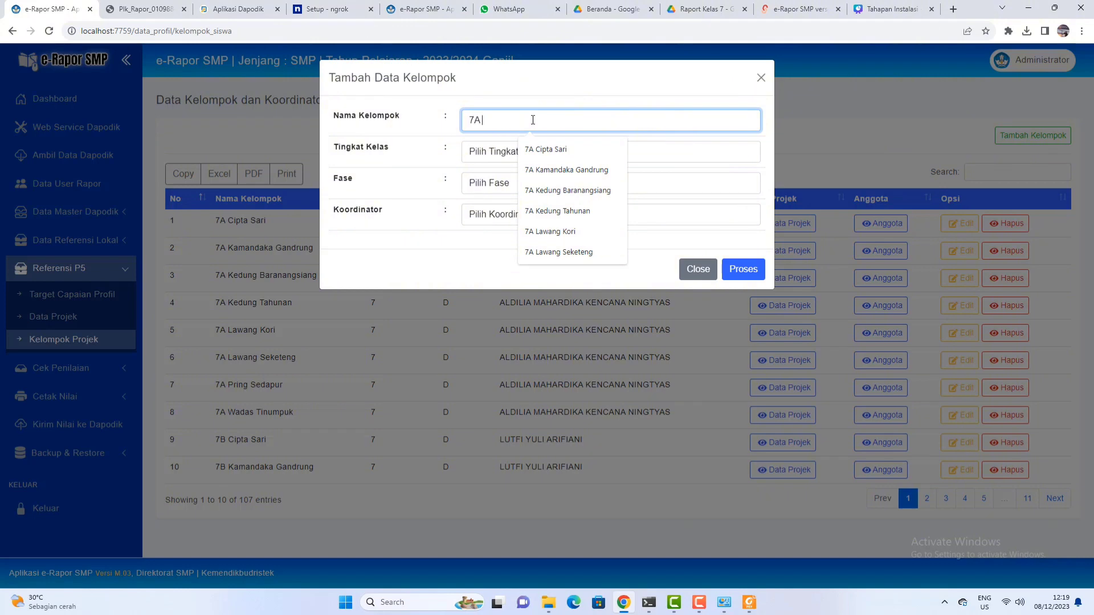
text(7A Kelompo)
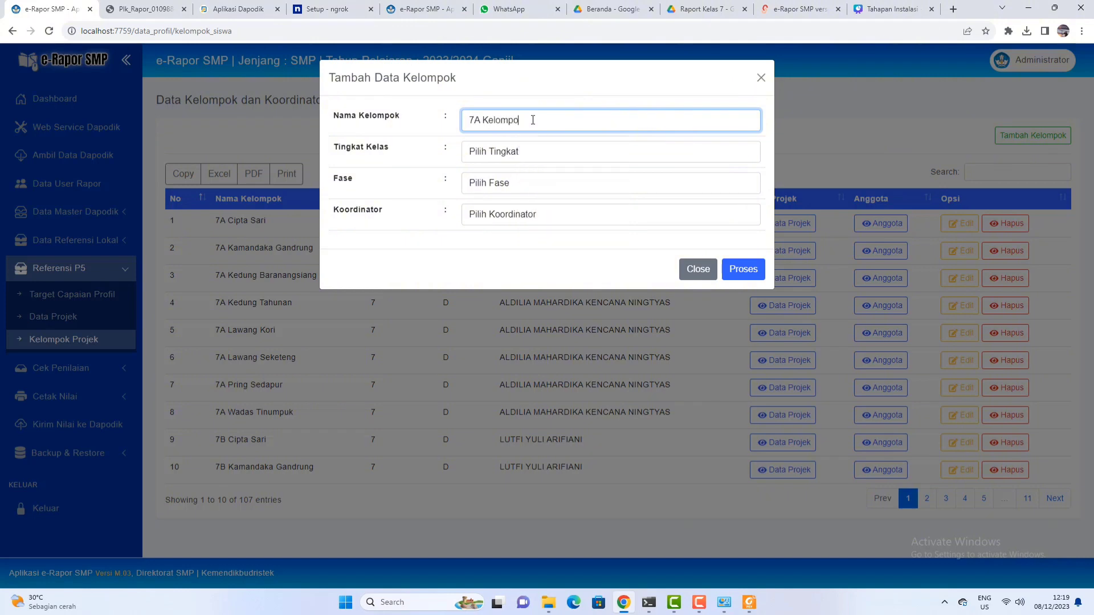
text(k 1)
click(518, 151)
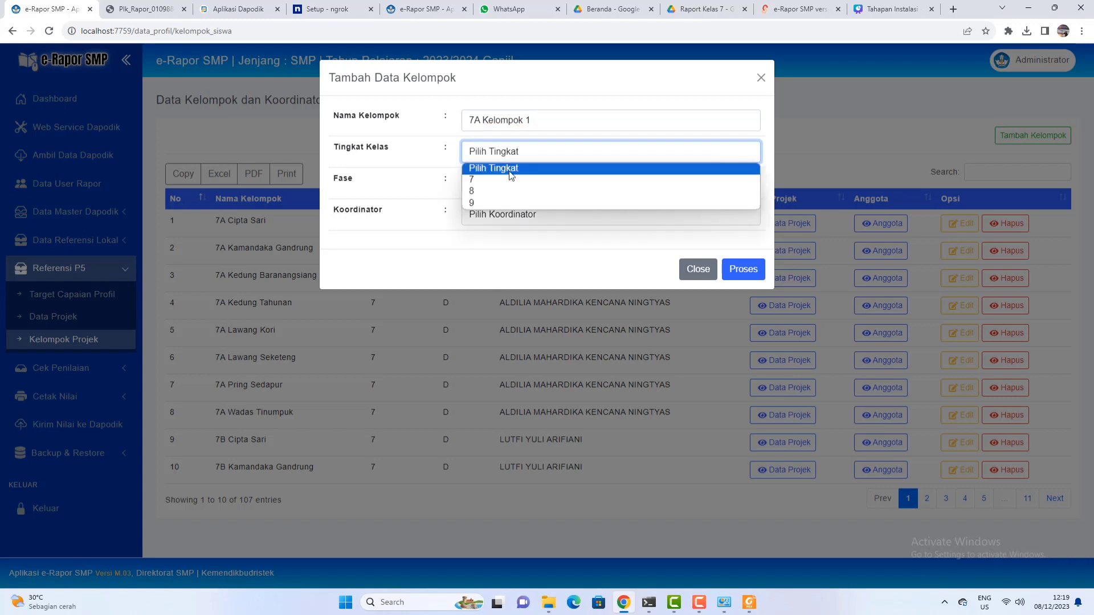
click(506, 181)
click(507, 182)
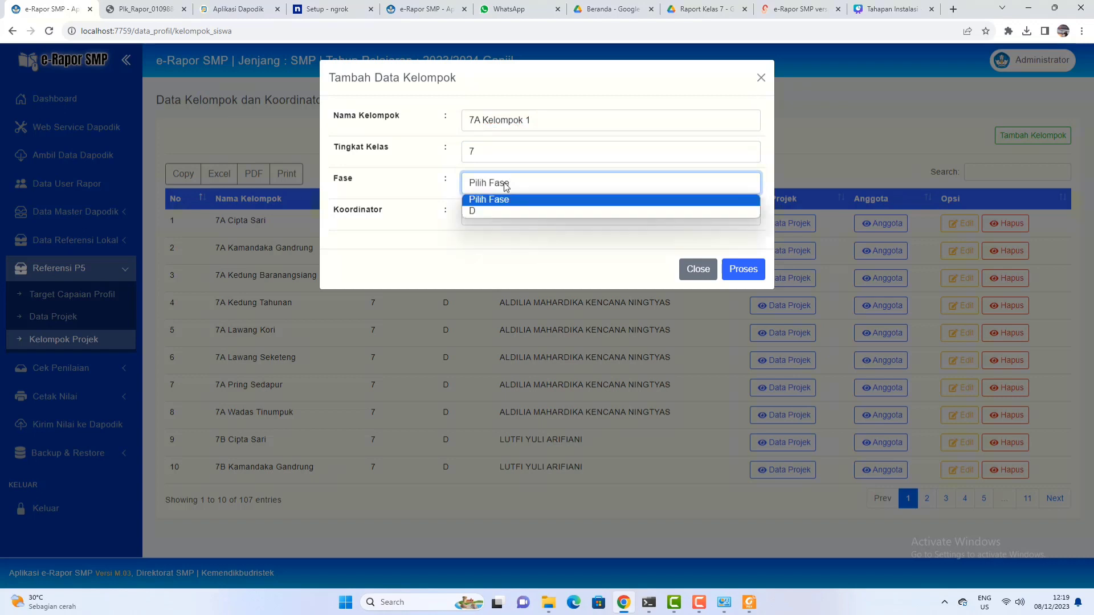
click(503, 212)
click(501, 217)
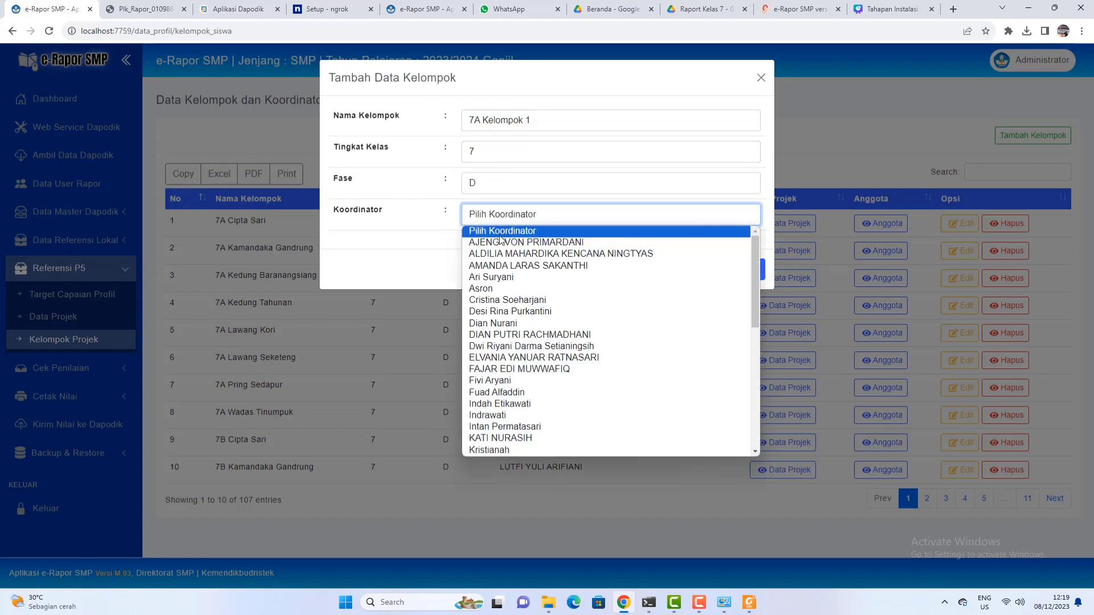
click(498, 312)
click(727, 278)
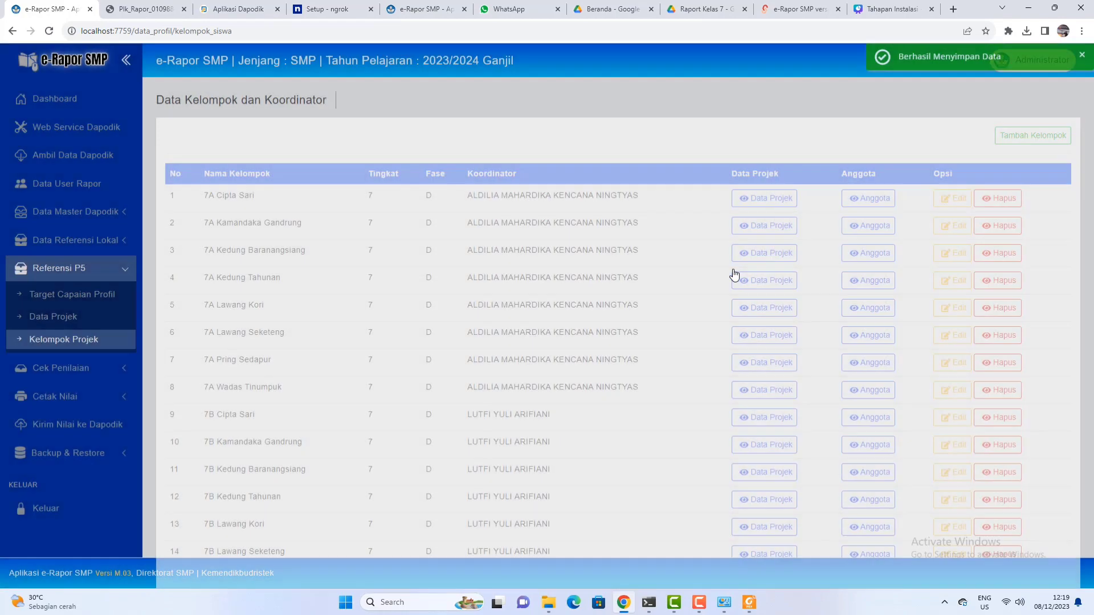
Assign the Pesona Batik project of the Kearifan Lokal theme to the group 7A Kelompok 1 and close its project data.
scroll(733, 275, down, 6)
scroll(733, 275, down, 20)
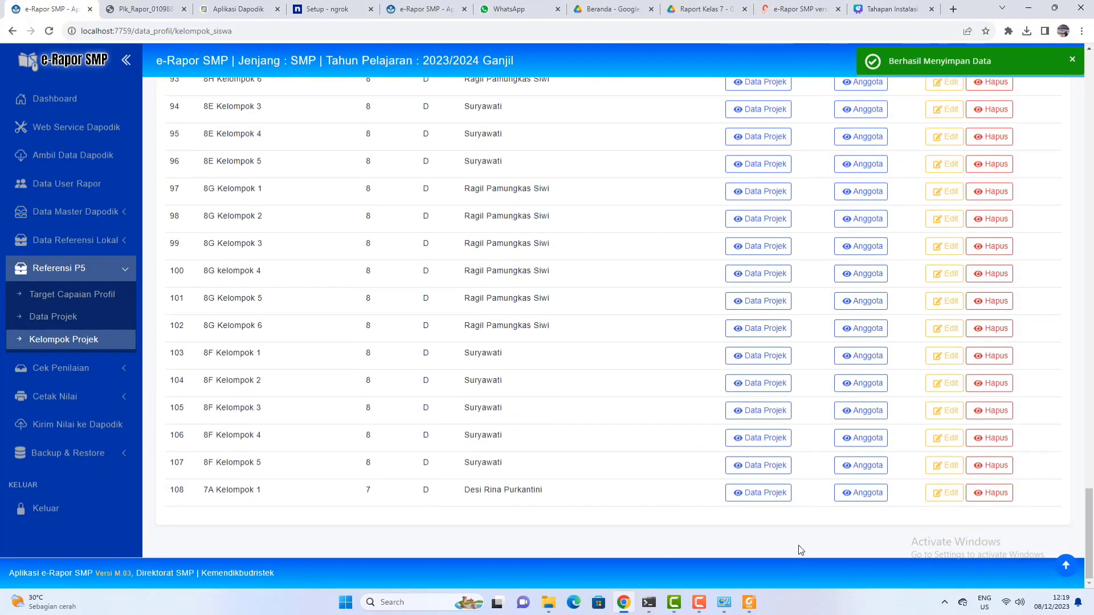
click(783, 499)
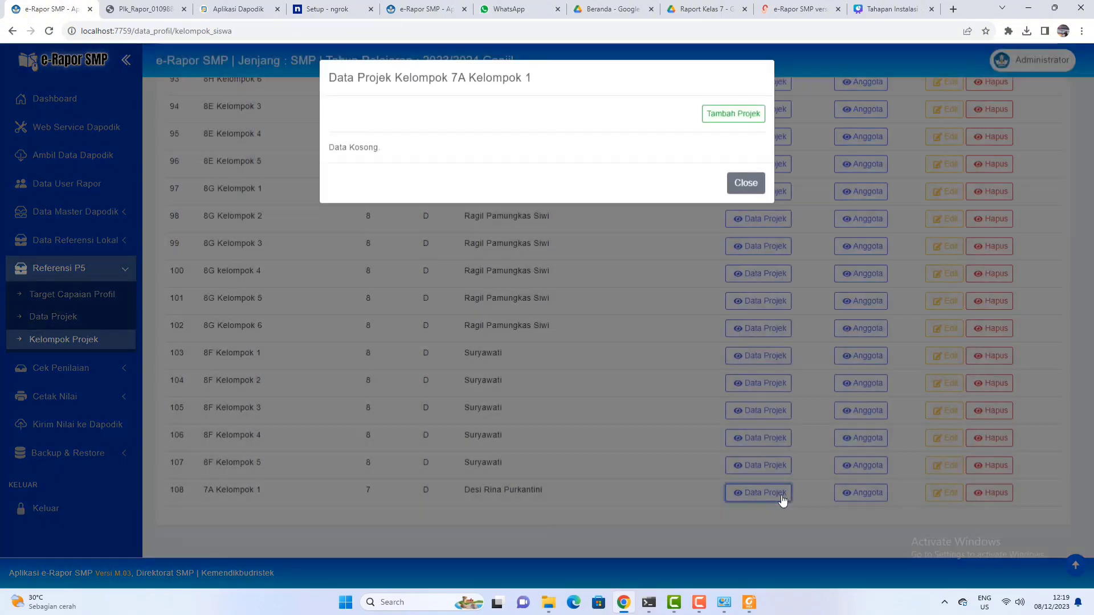
click(711, 116)
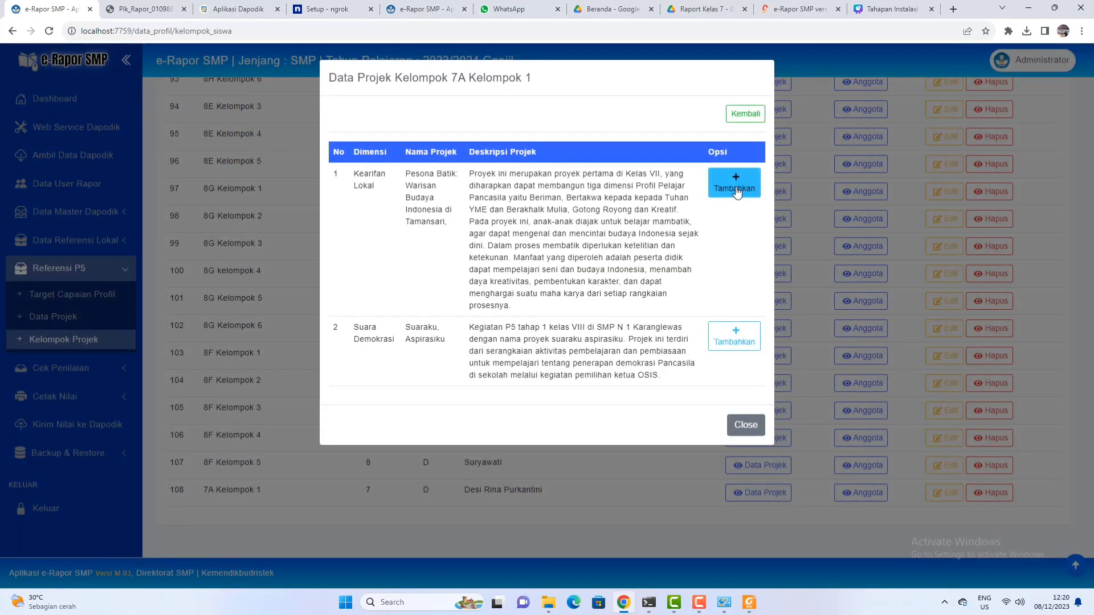
click(736, 192)
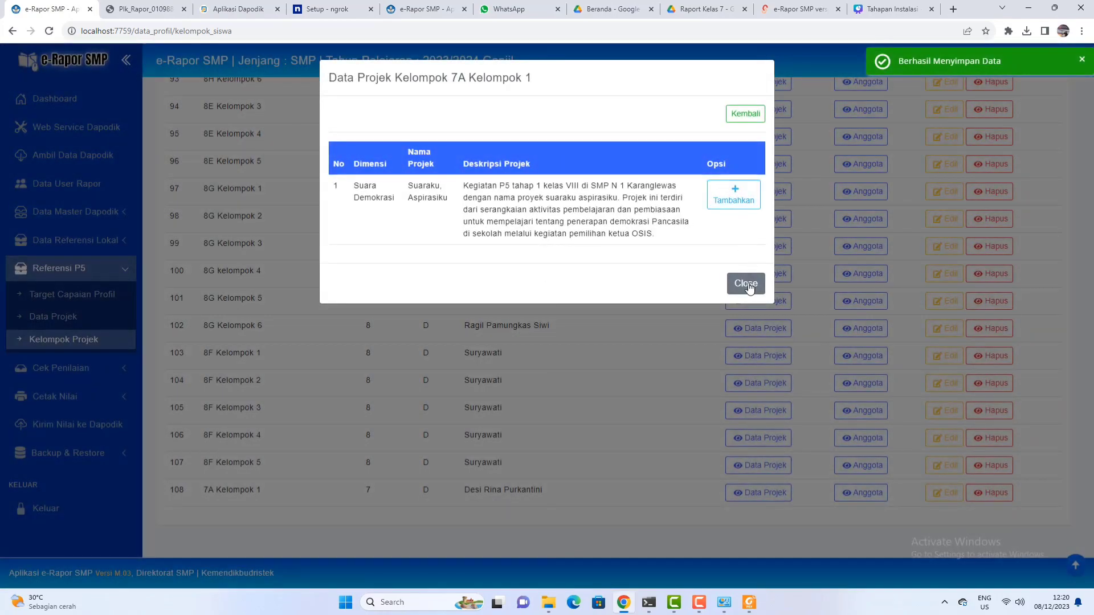
click(746, 284)
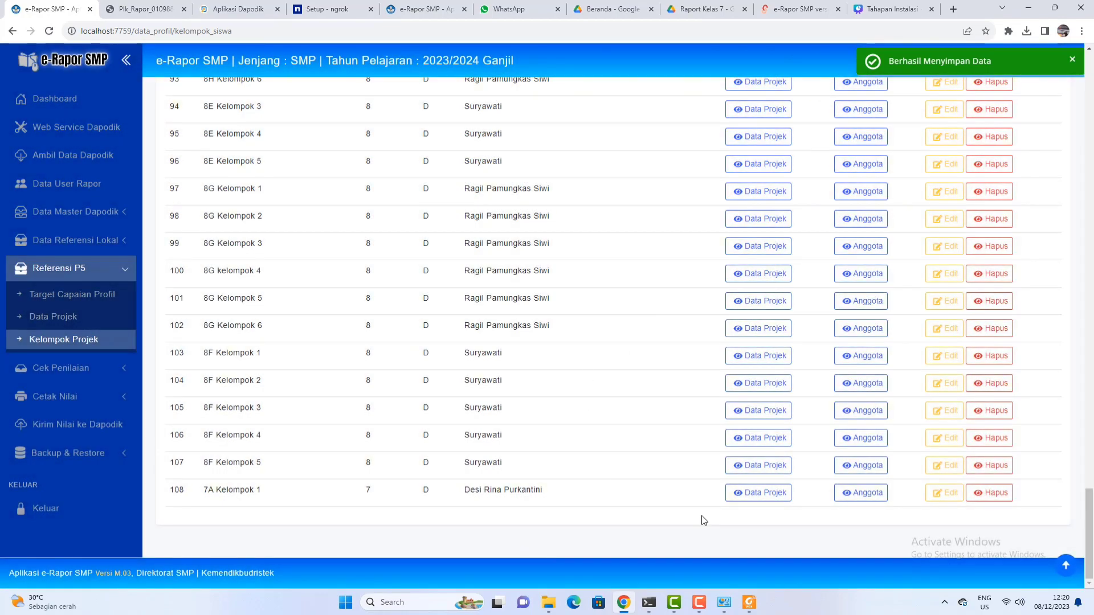
Add the first and third students listed for class 7 A to 7A Kelompok 1 and return to its member list.
click(850, 502)
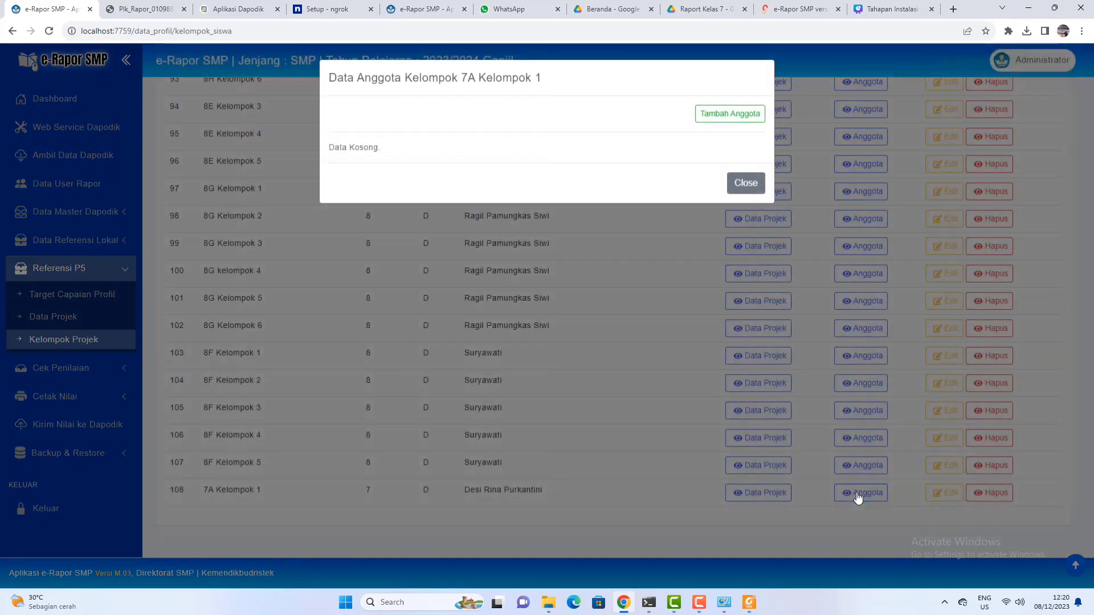
click(704, 118)
click(625, 162)
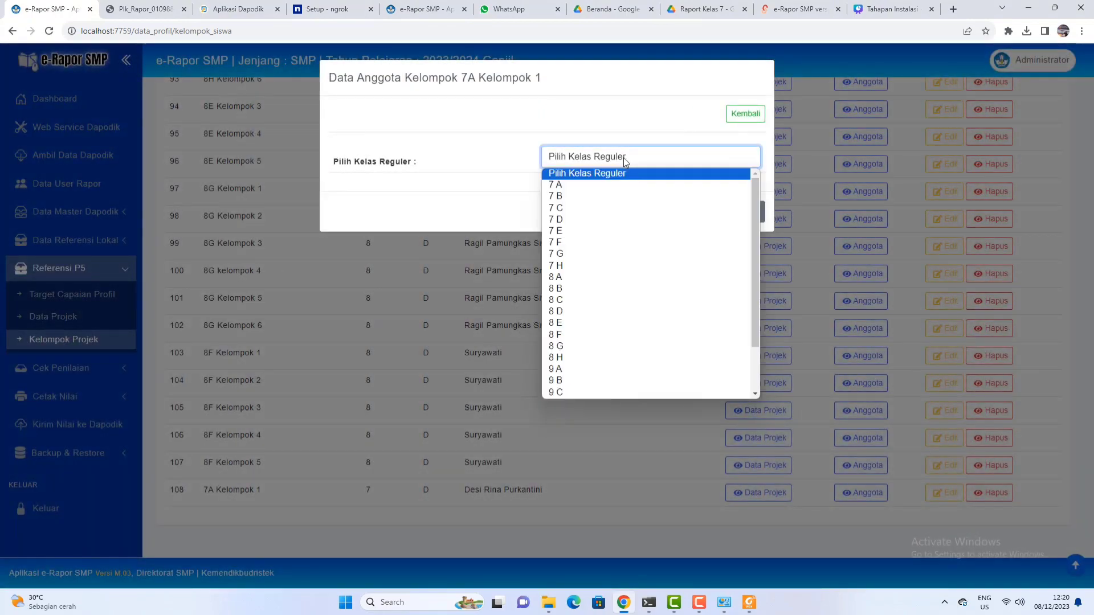
click(603, 186)
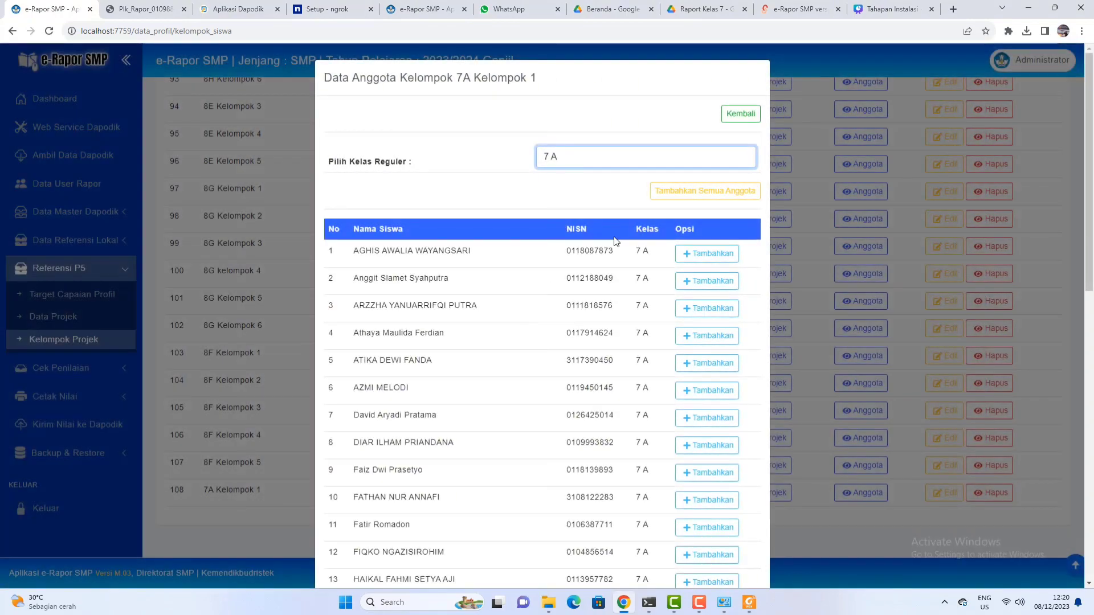
click(707, 254)
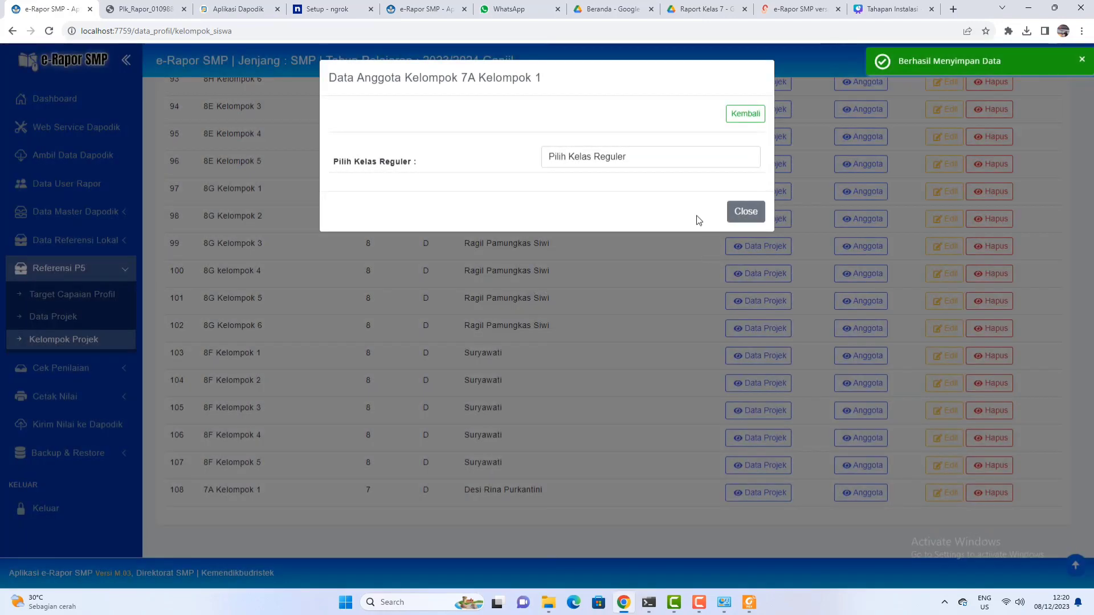
click(637, 157)
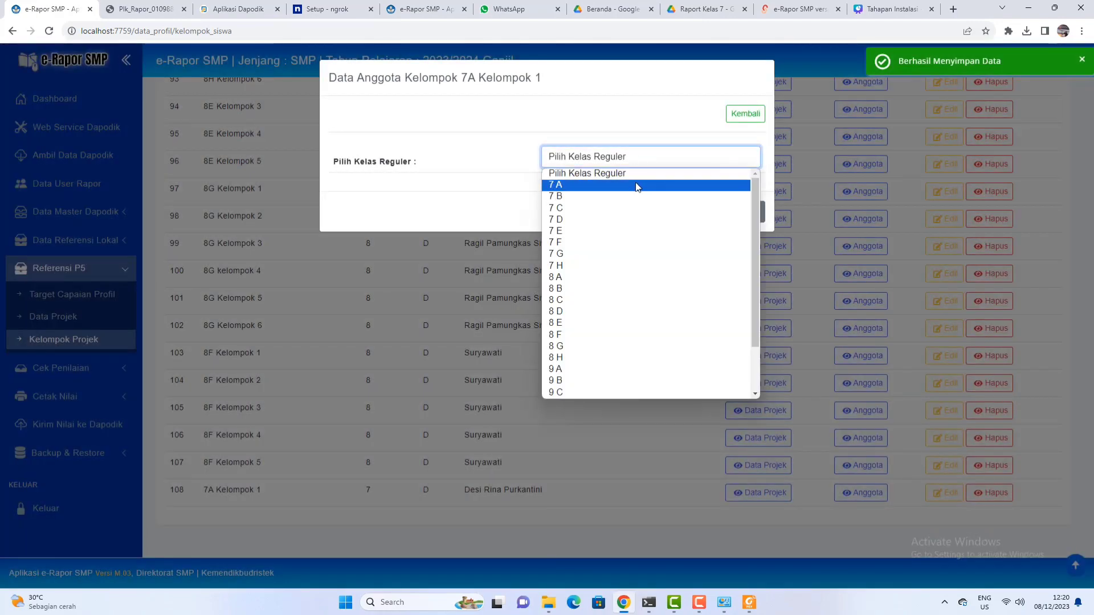
click(638, 185)
click(692, 280)
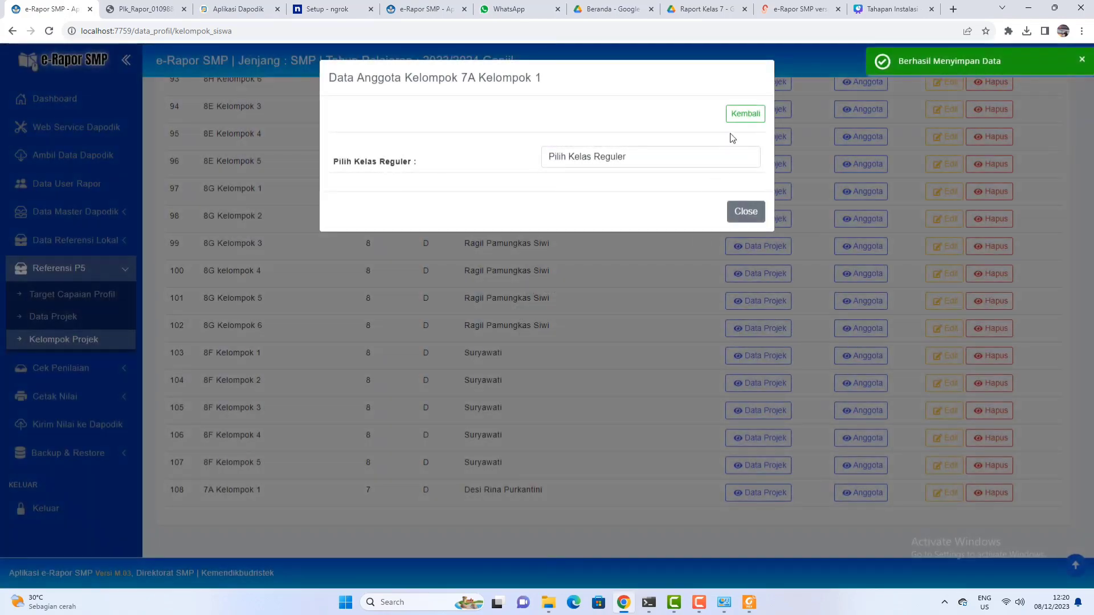
click(740, 115)
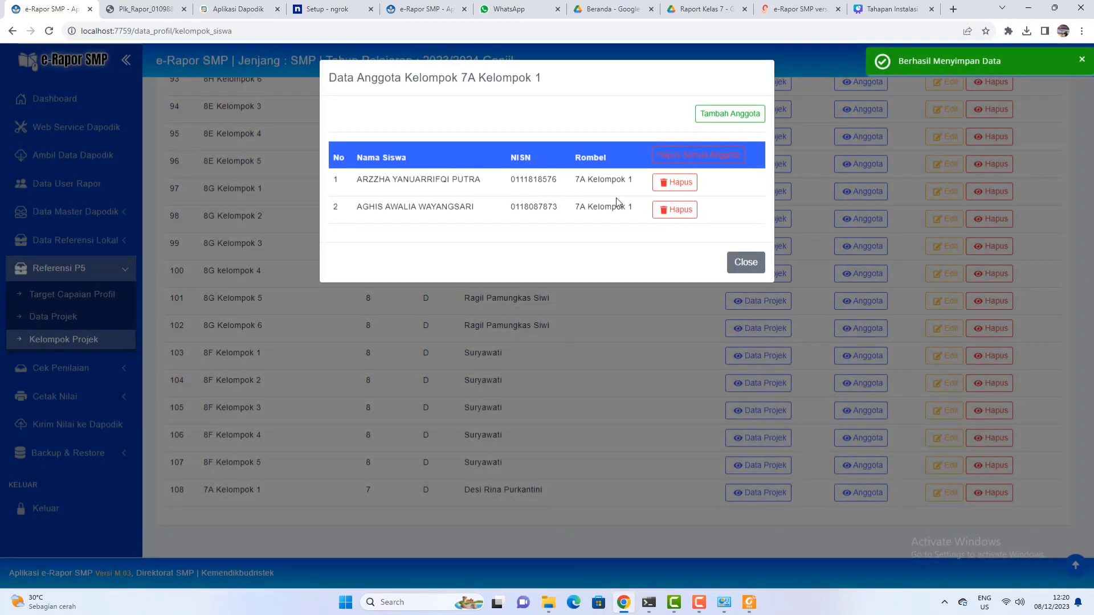
Remove the first listed member from 7A Kelompok 1 and confirm the deletion.
click(669, 183)
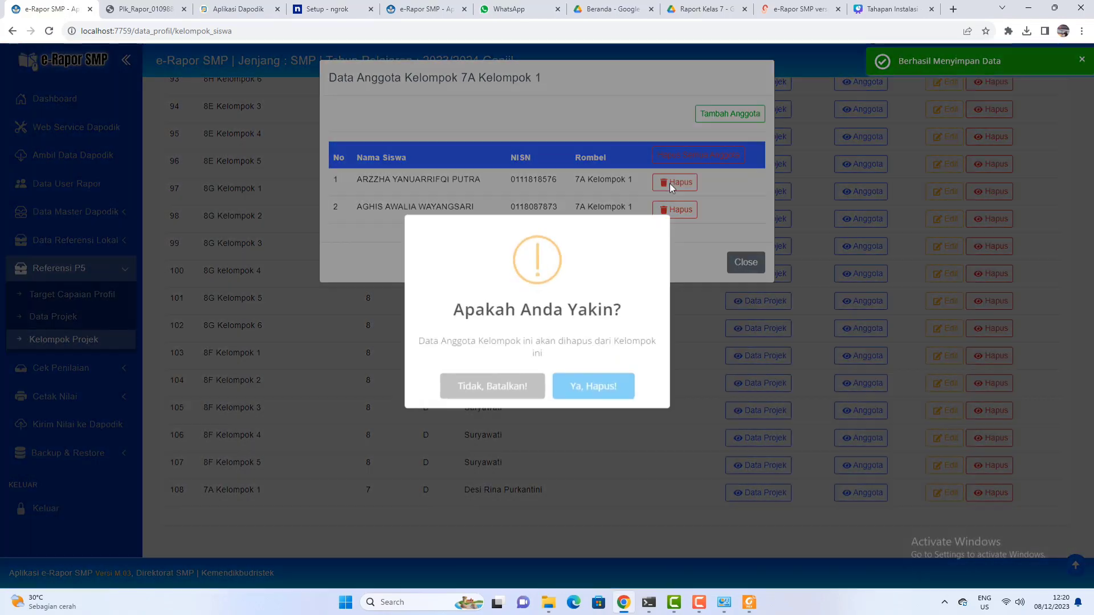
click(595, 389)
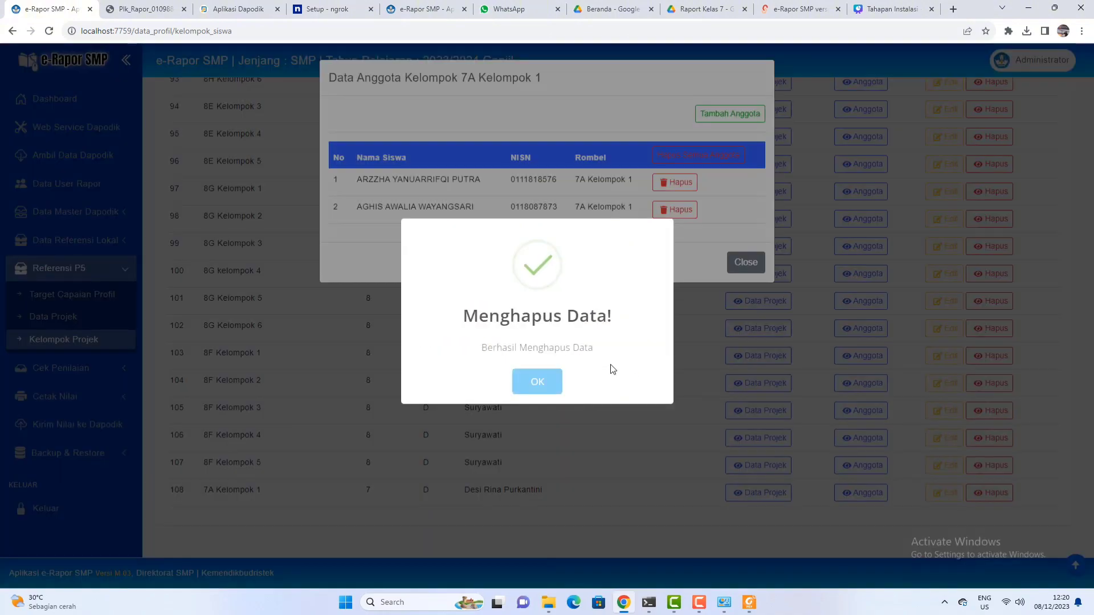
click(550, 383)
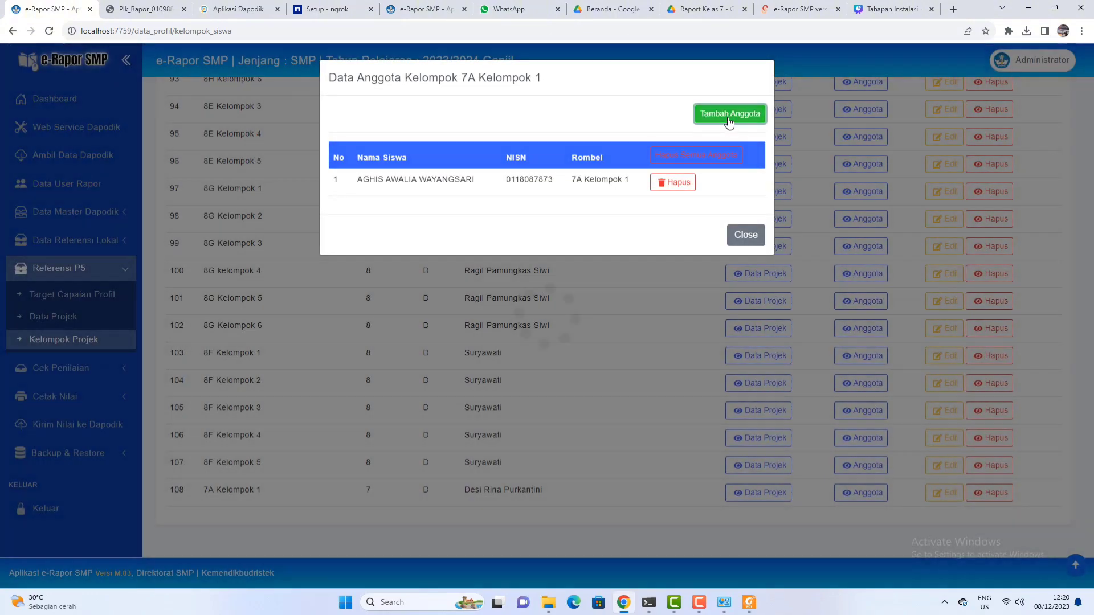
Display the class 7 A students available for adding to 7A Kelompok 1.
click(729, 120)
click(647, 162)
click(616, 188)
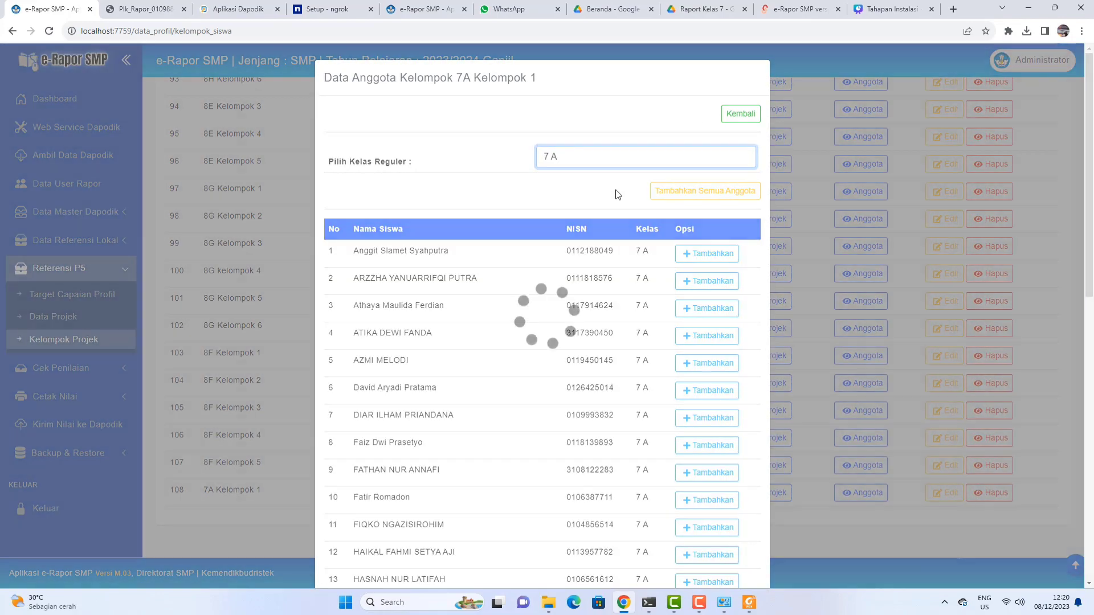
click(697, 340)
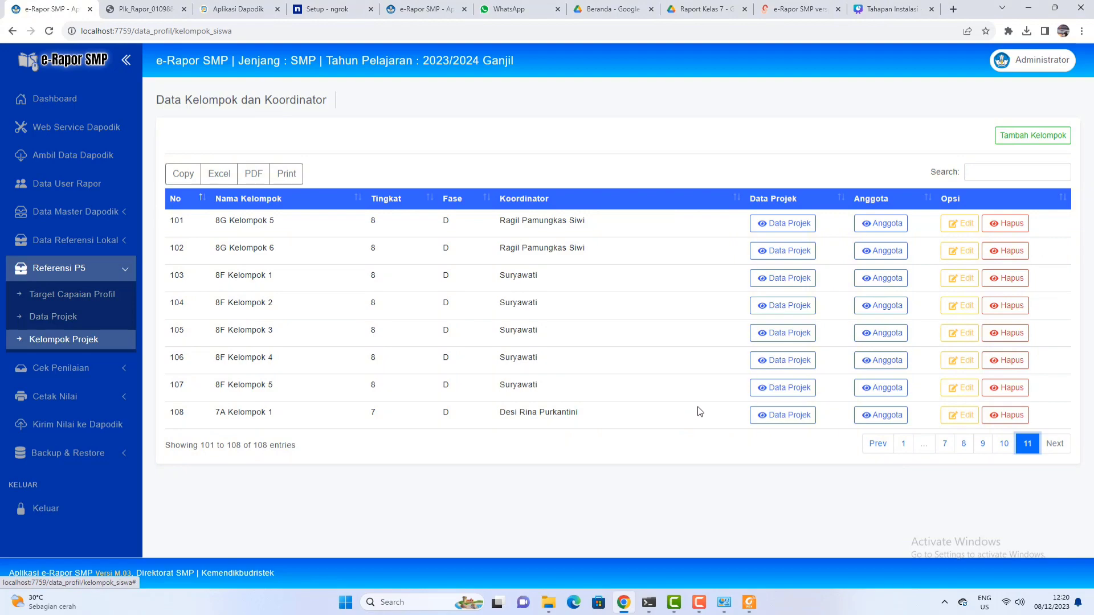
Check the assigned project and the member list of 7A Kelompok 1, closing each dialog.
click(772, 417)
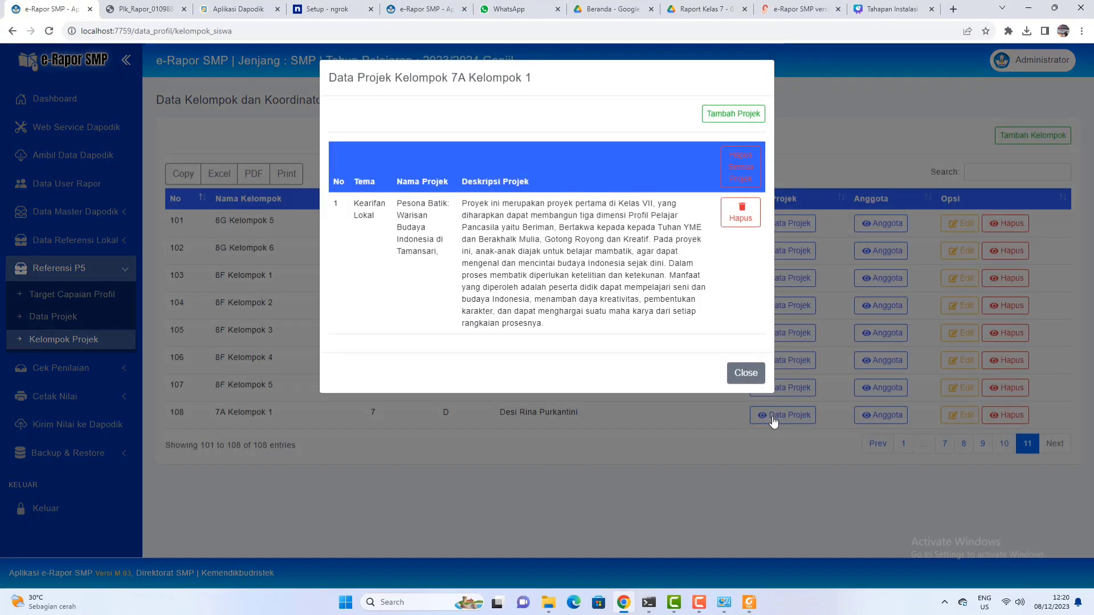
click(745, 373)
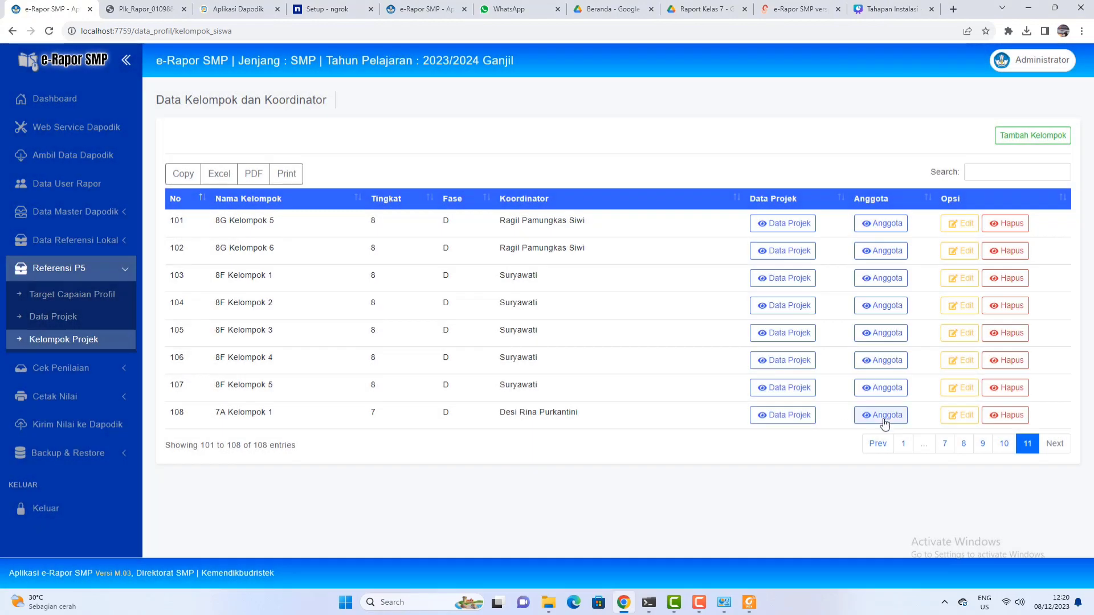
click(898, 422)
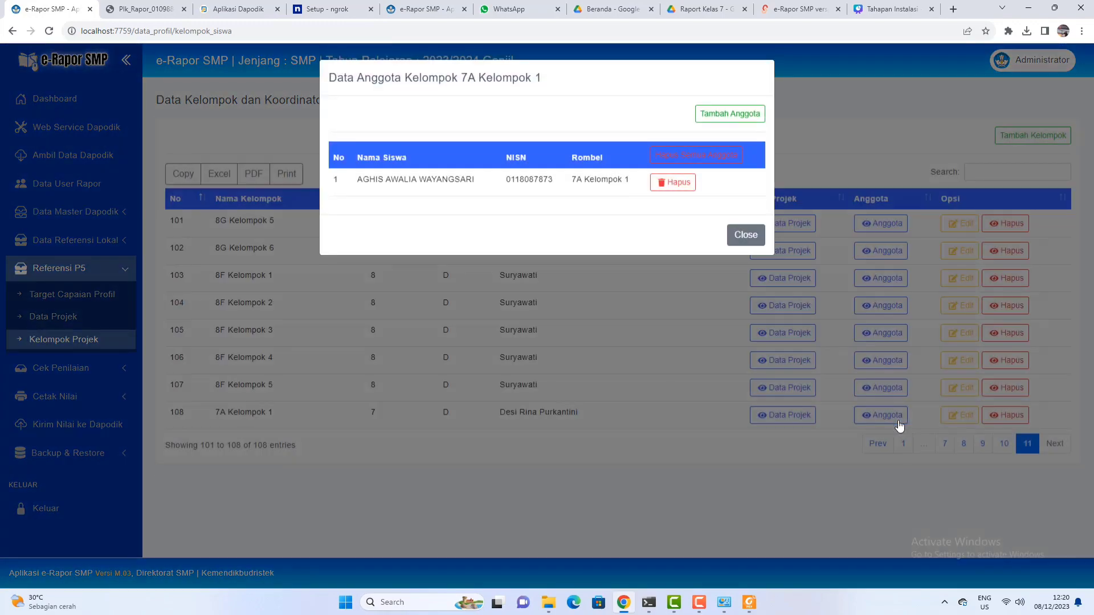
click(746, 235)
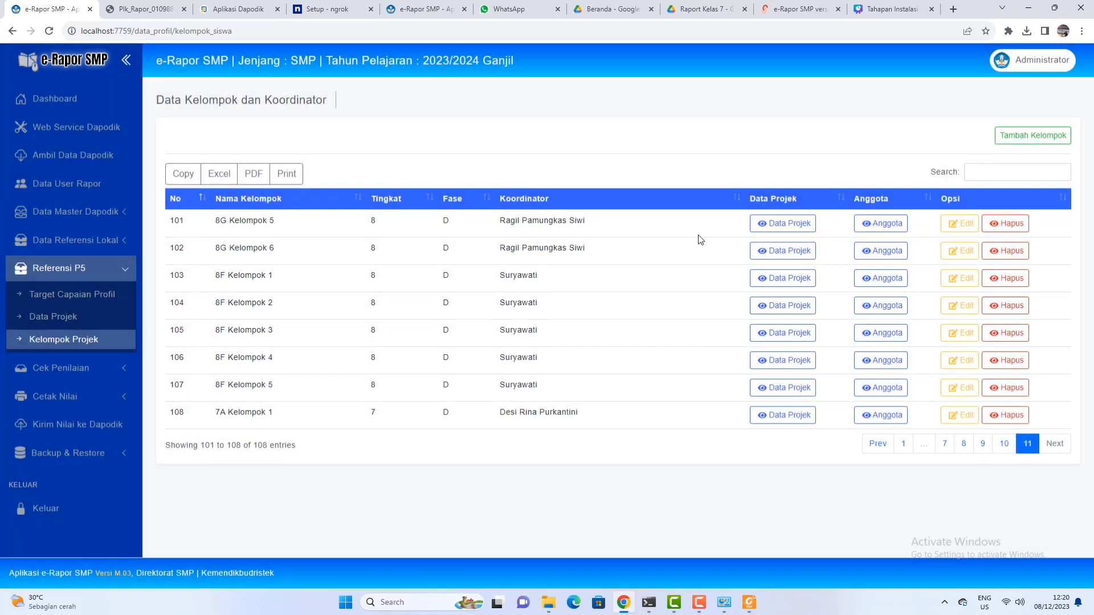
Check the assigned project and the member list of 8F Kelompok 5, closing each dialog.
click(801, 389)
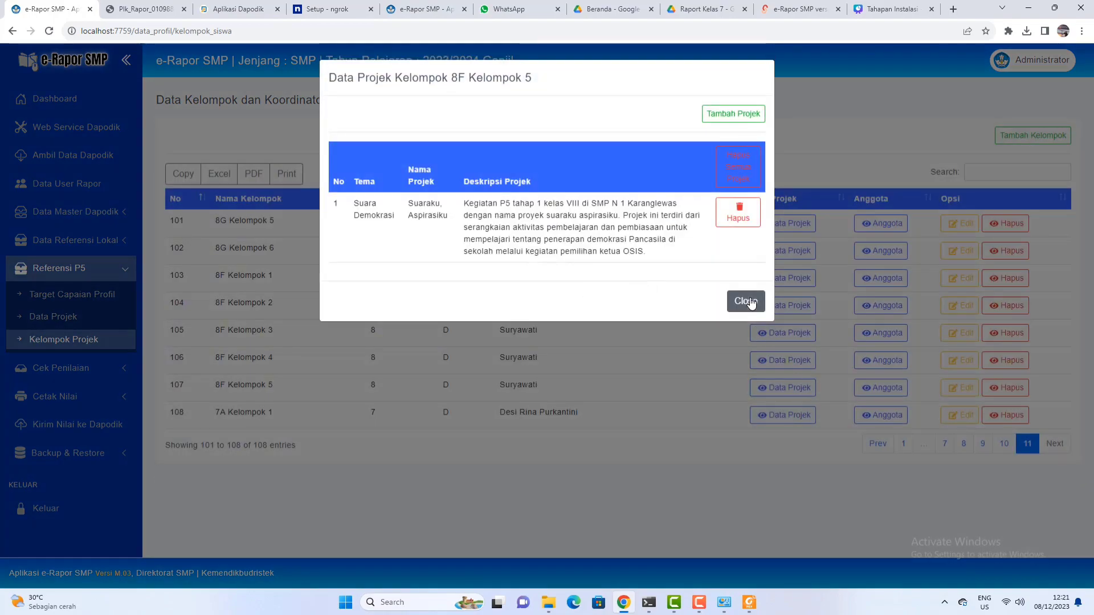
click(746, 302)
click(867, 389)
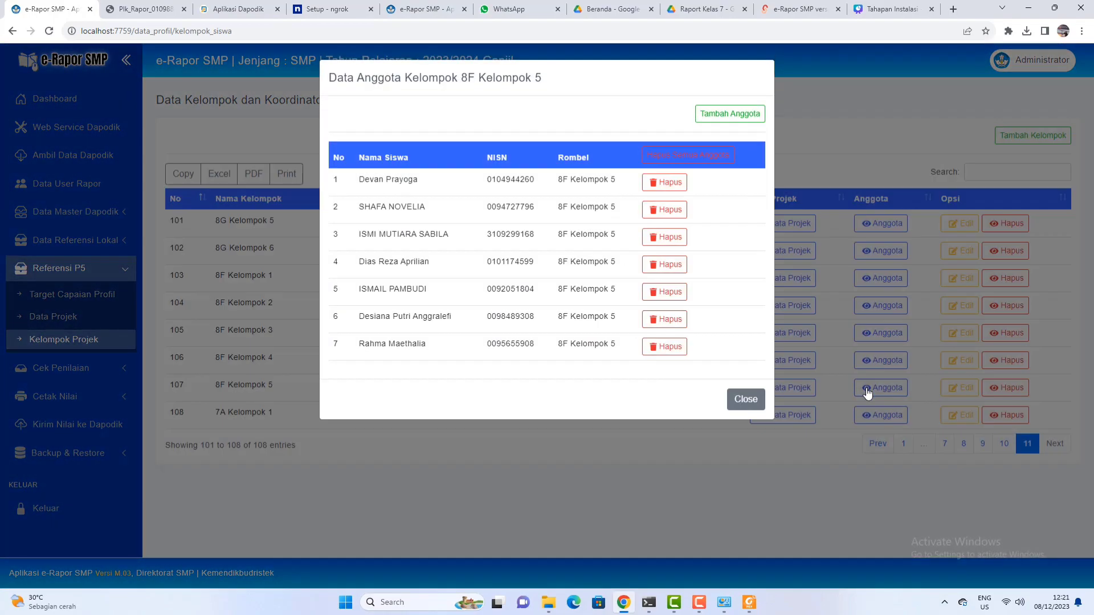
click(747, 401)
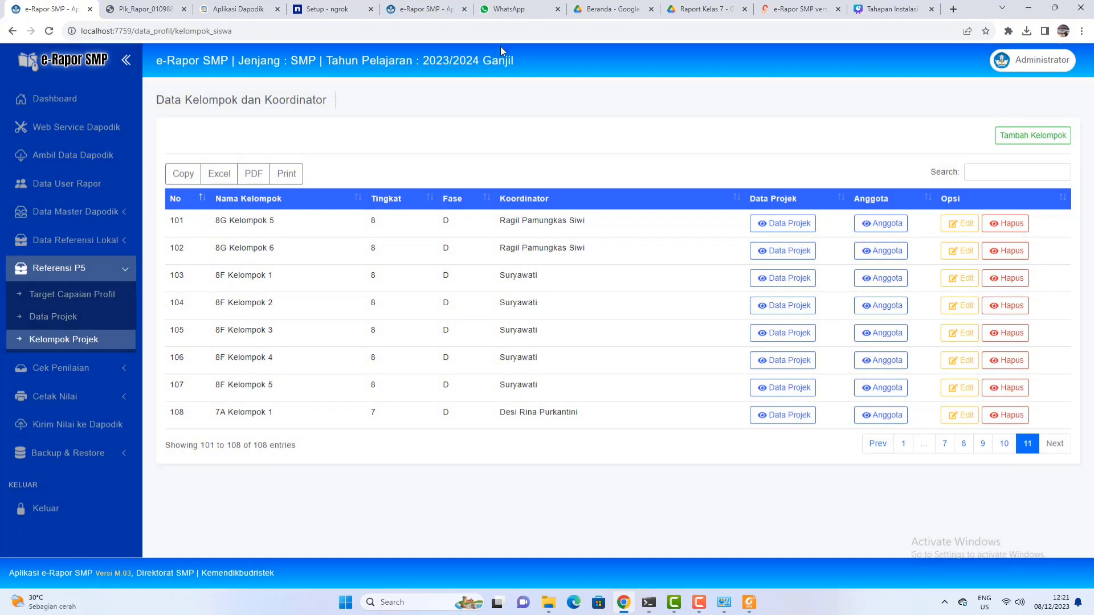
Generate the Pelengkap Rapor files for all students of class 7 D.
click(74, 374)
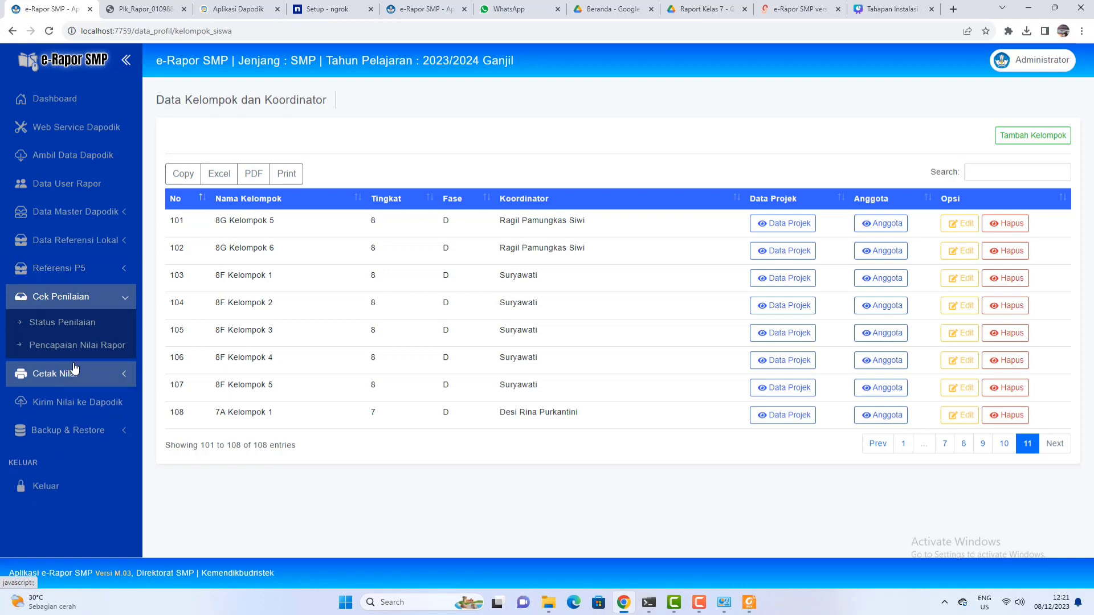
click(74, 370)
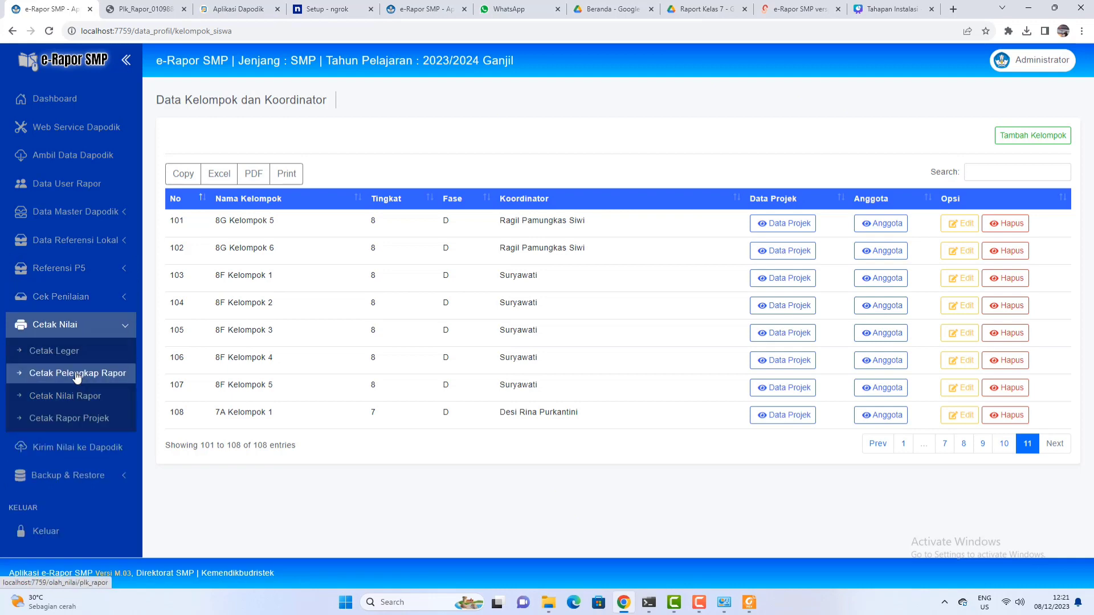
click(77, 374)
click(636, 213)
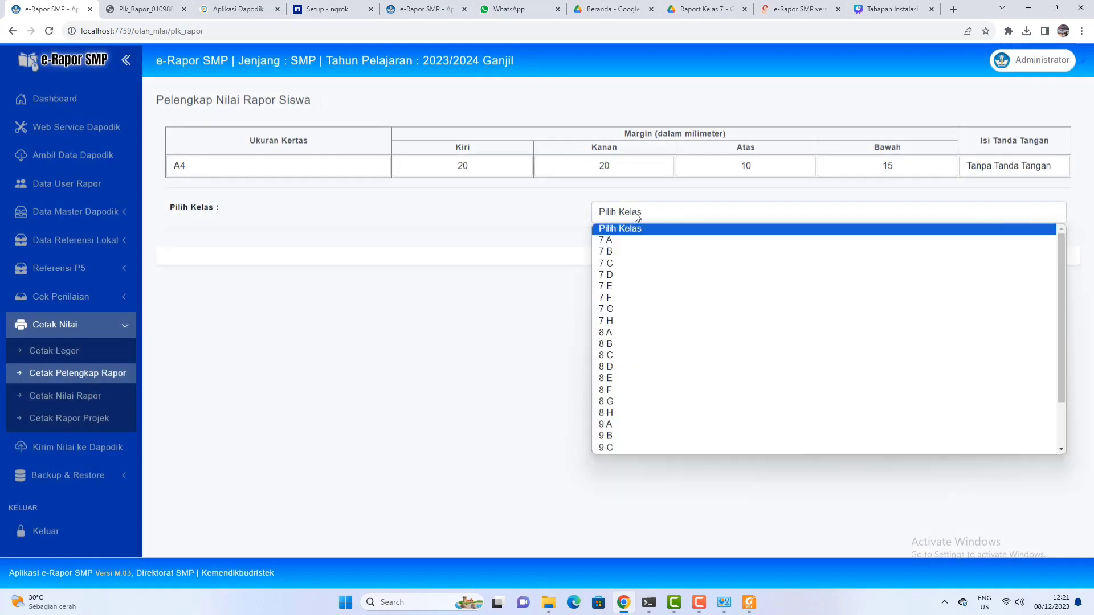
click(637, 275)
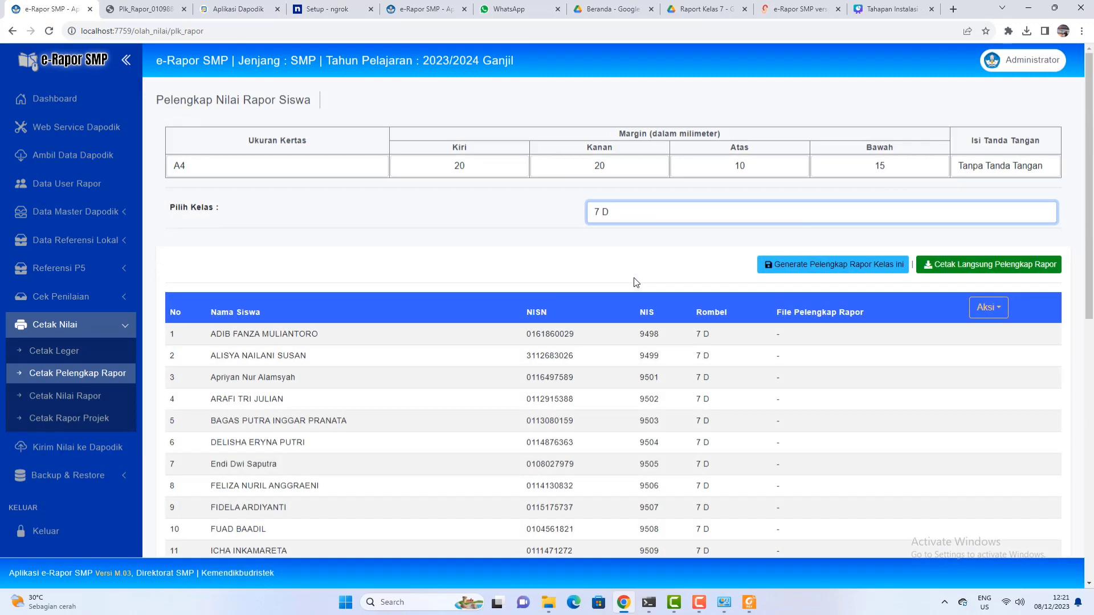
click(799, 264)
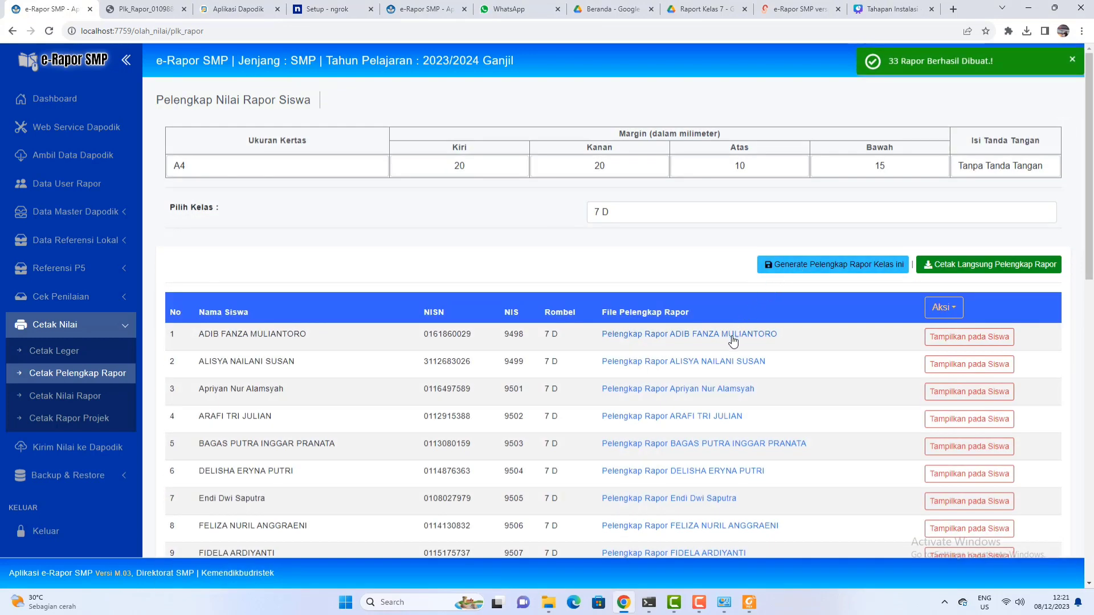
Review the first listed student's Pelengkap Rapor PDF down to the Identitas Peserta Didik page, and close it.
click(733, 337)
scroll(733, 341, down, 15)
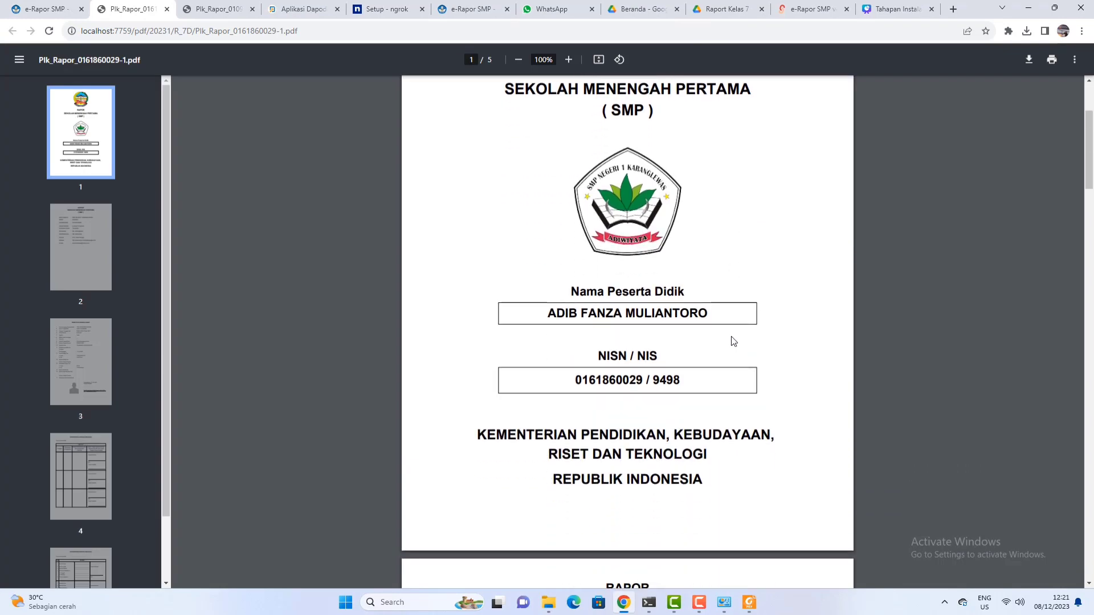
scroll(733, 341, down, 7)
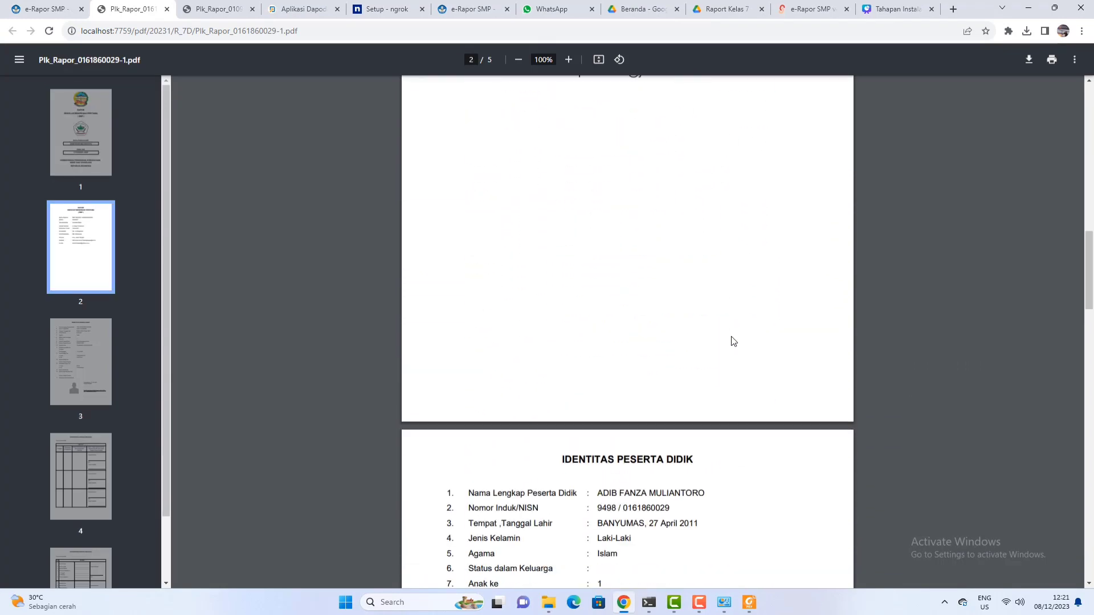
scroll(733, 341, down, 2)
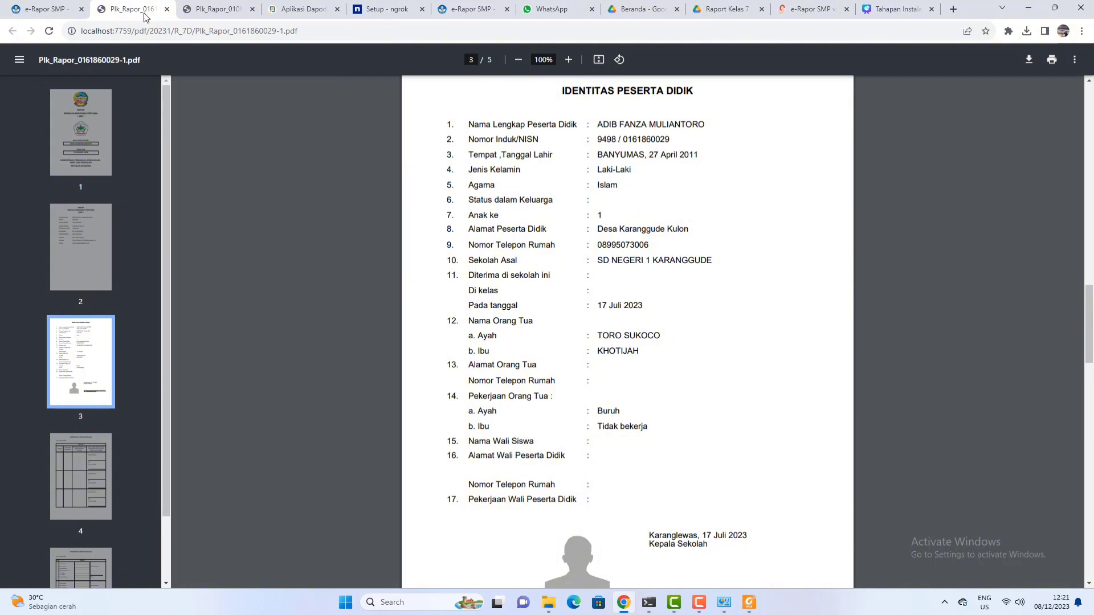
click(167, 9)
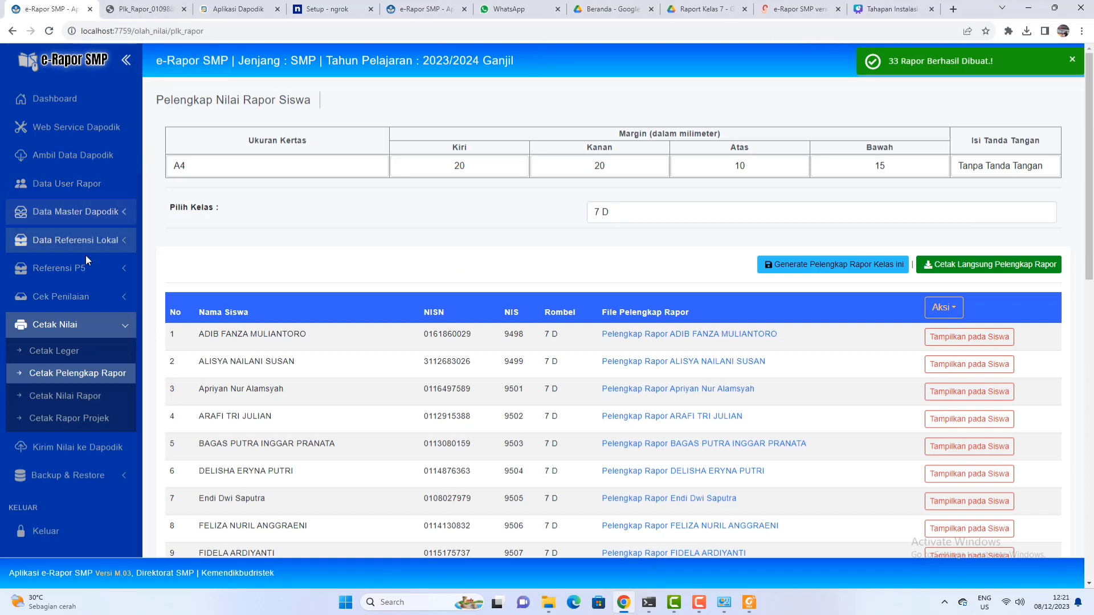
Open the supplementary data of the eighth student in Data Siswa for editing and save the form.
click(89, 240)
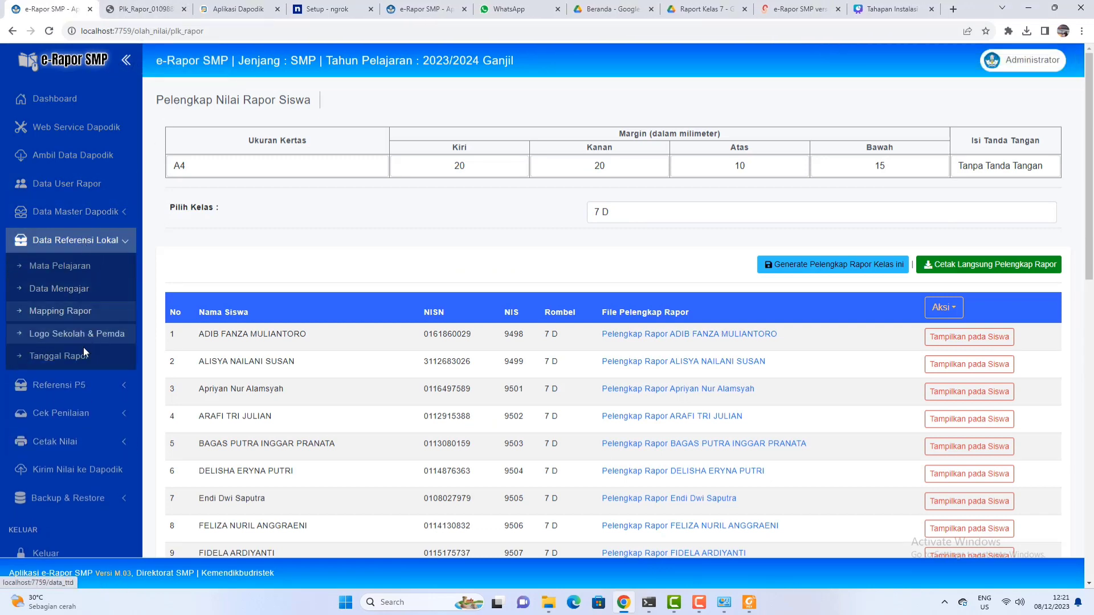
click(94, 215)
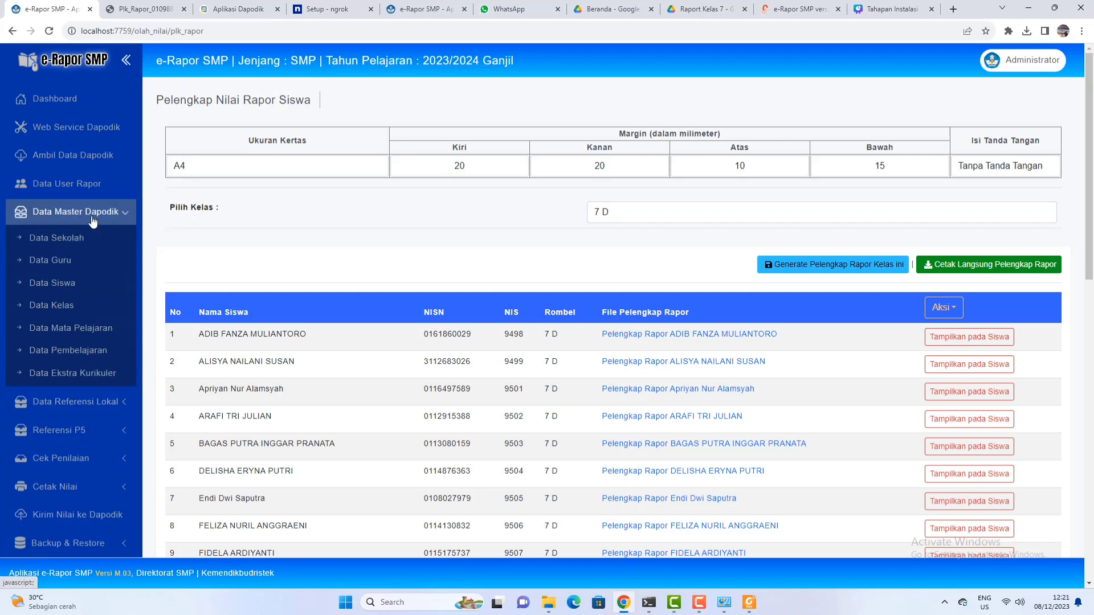
click(73, 284)
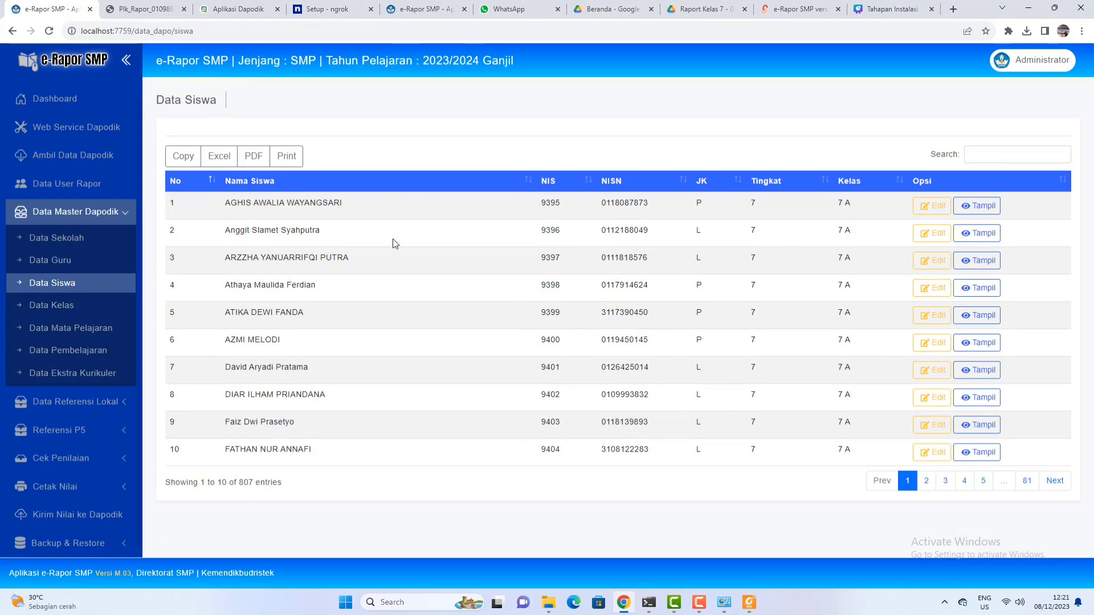
click(934, 397)
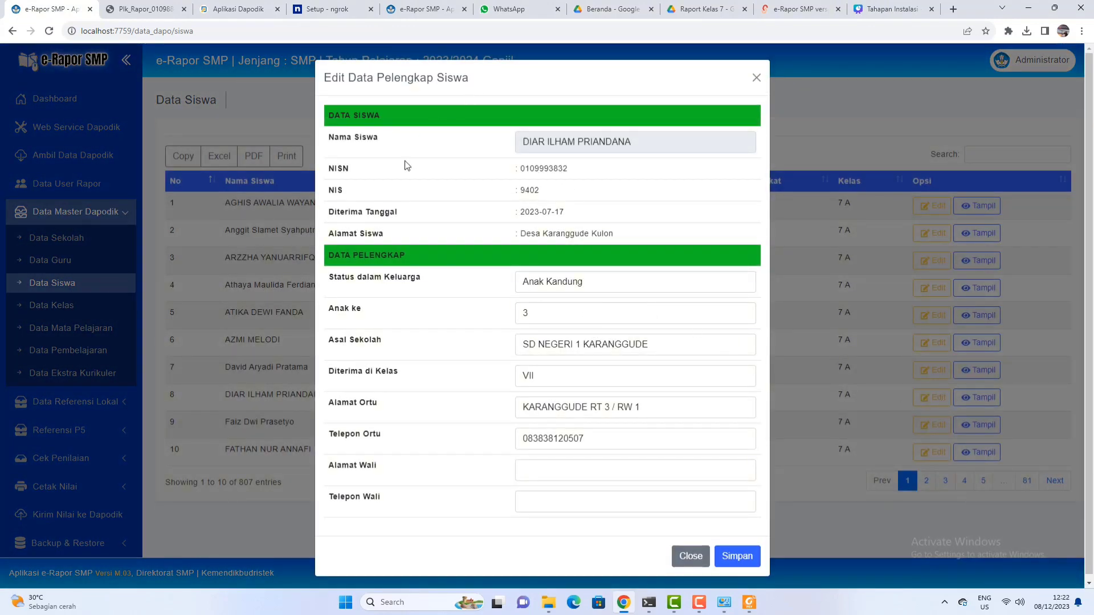
click(733, 558)
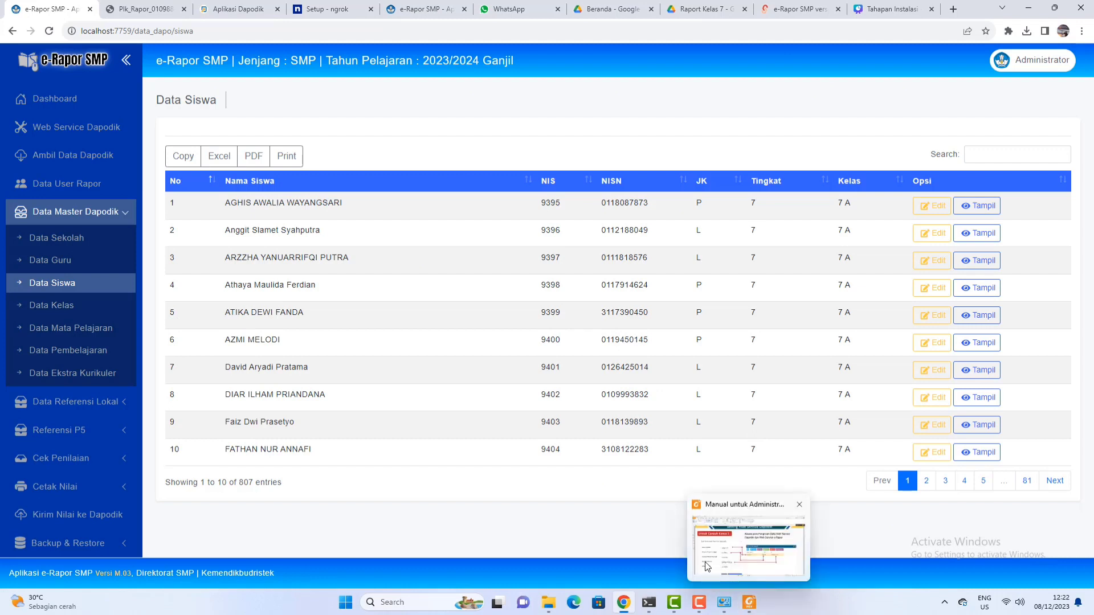
mouse_move(698, 607)
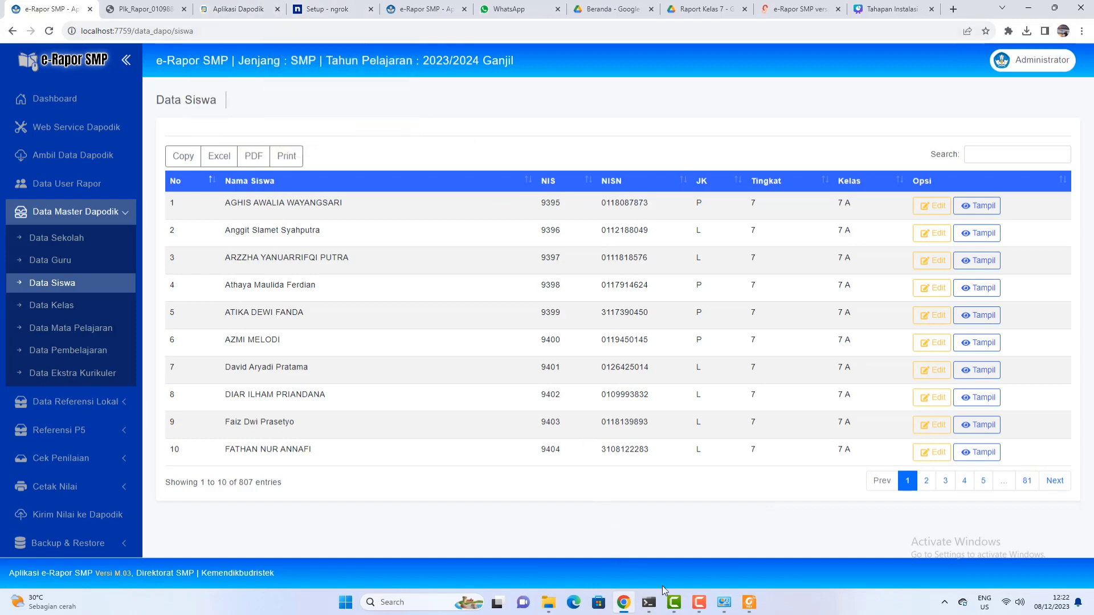
click(703, 609)
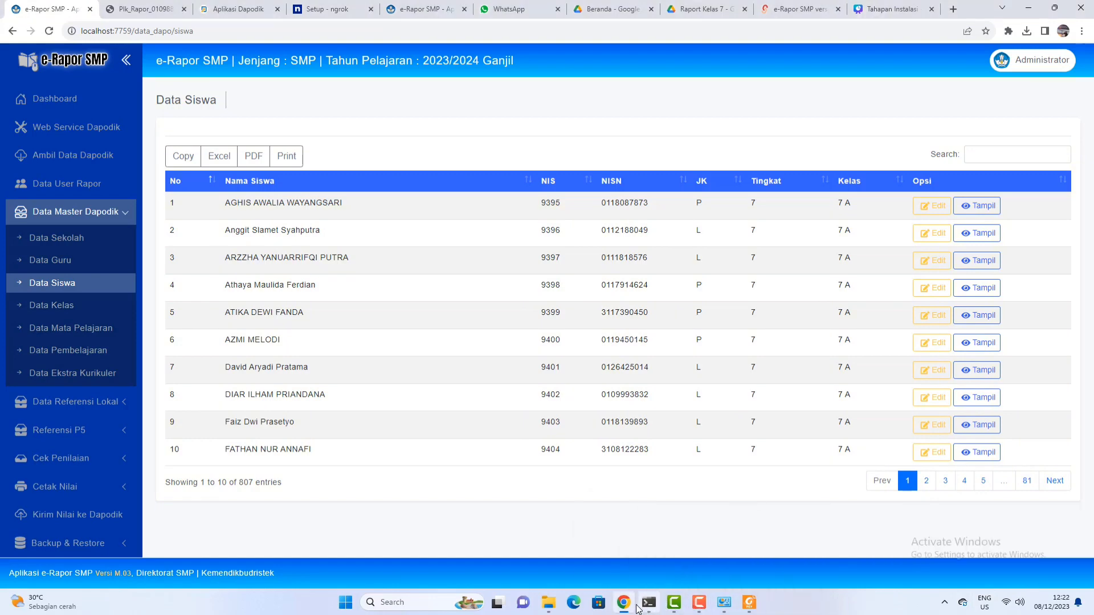
mouse_move(623, 602)
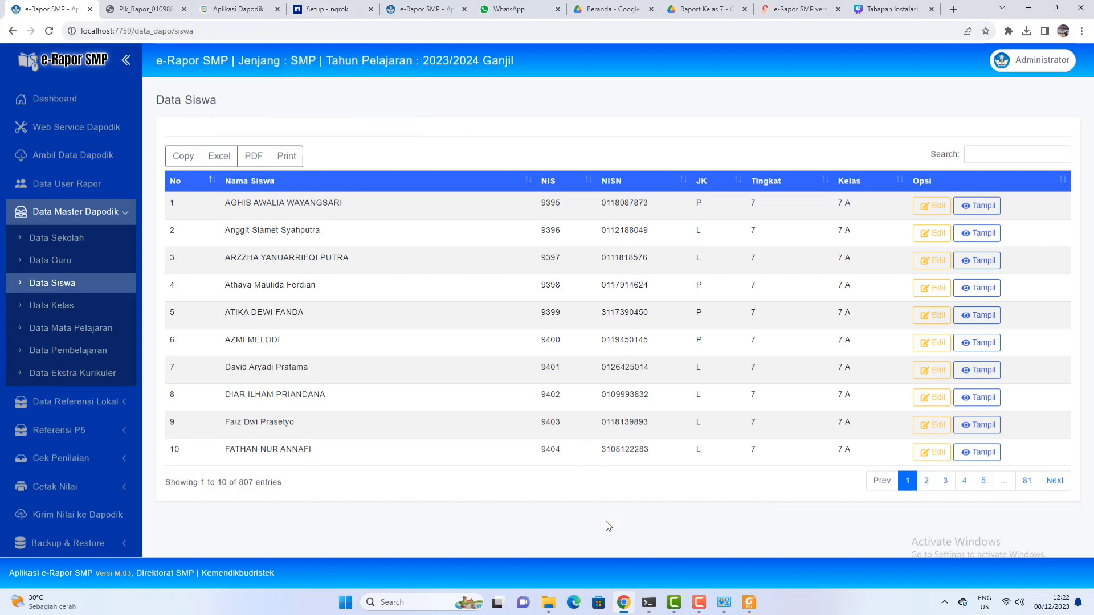
mouse_move(702, 605)
click(700, 607)
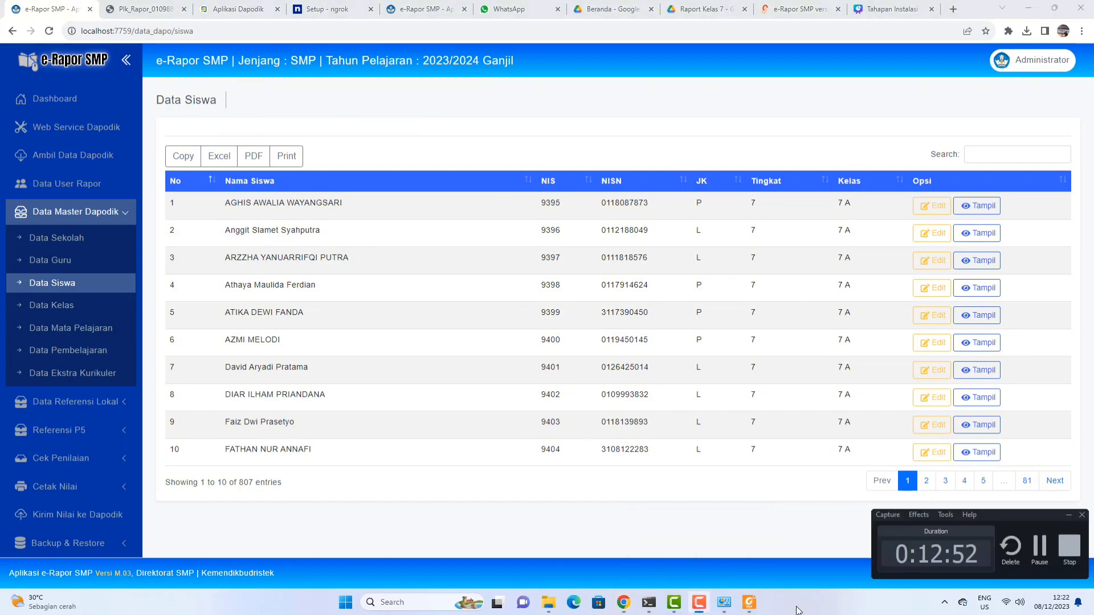